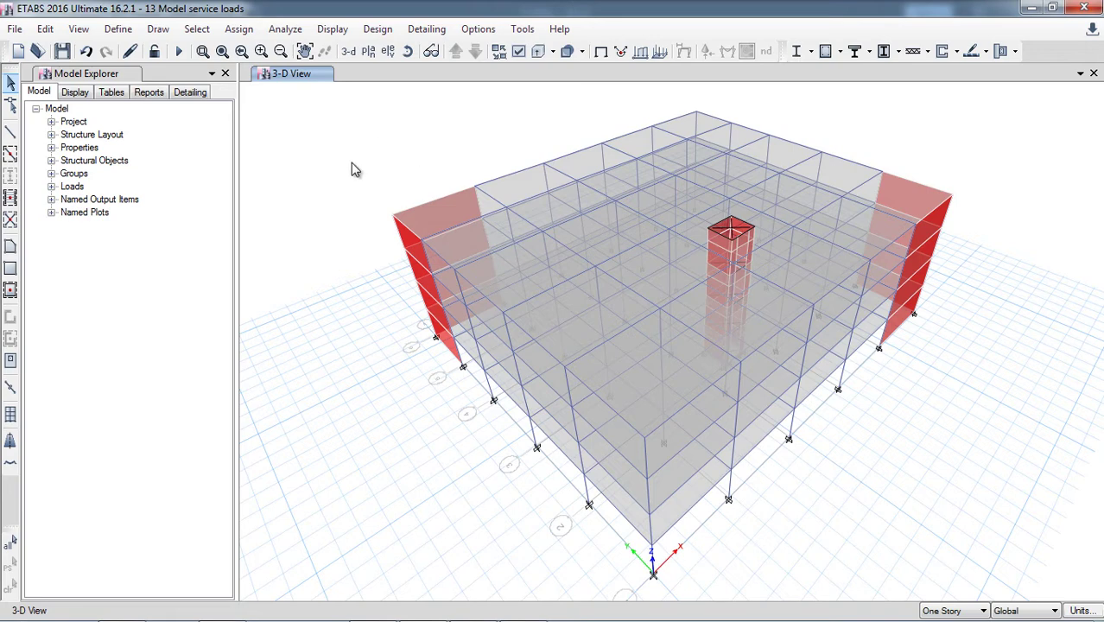
Add one 3000 mm story above Story4 in the story data, replicated from Story4 and keeping existing story heights.
click(45, 28)
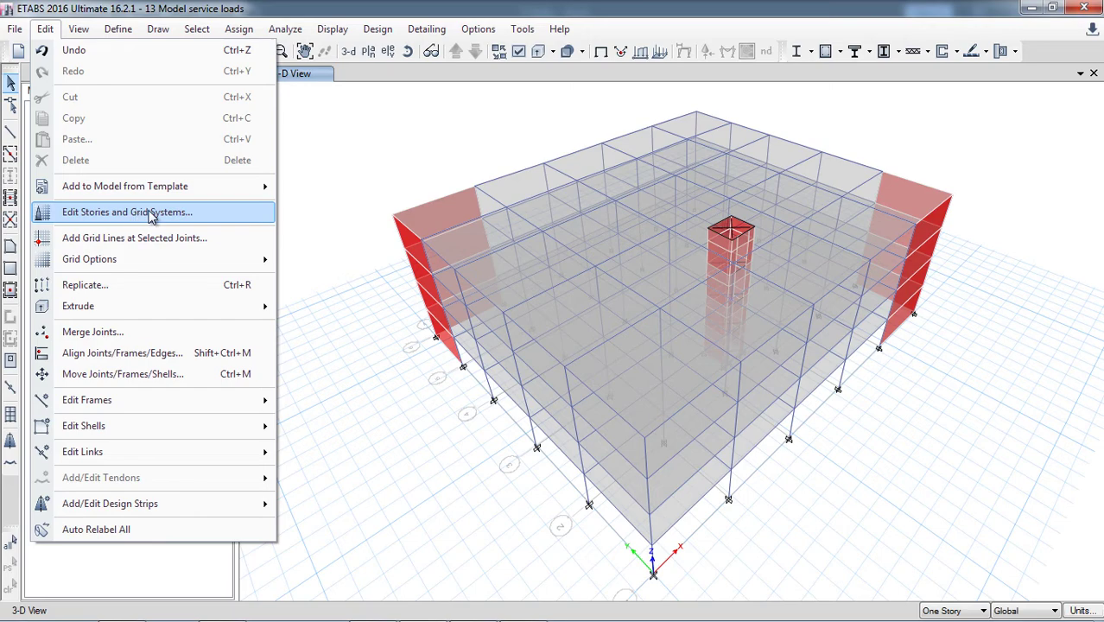
click(144, 214)
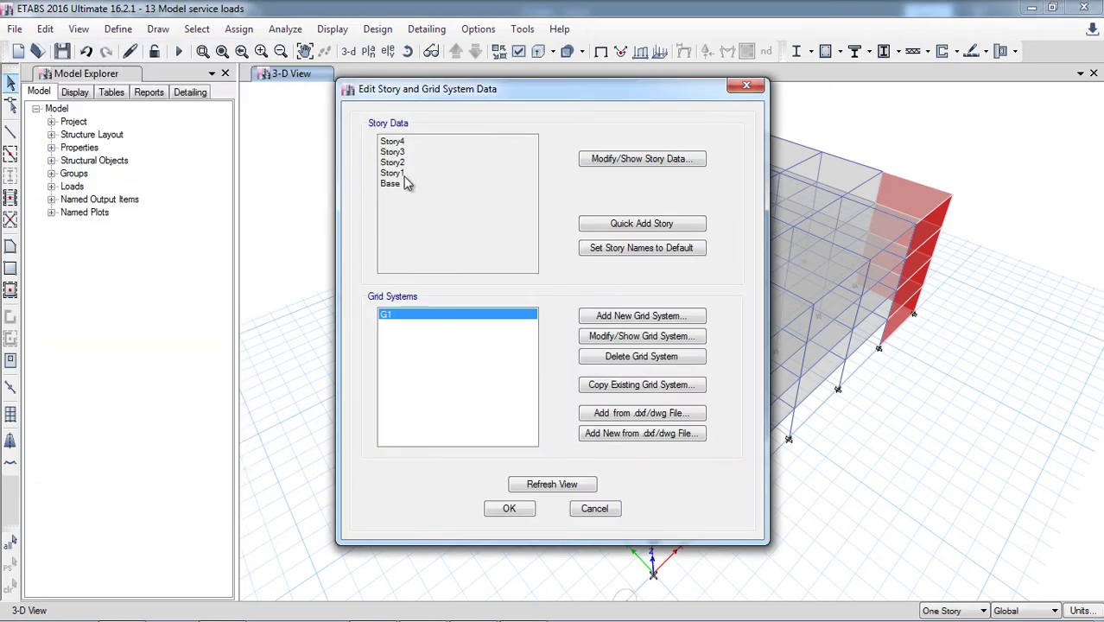
click(641, 161)
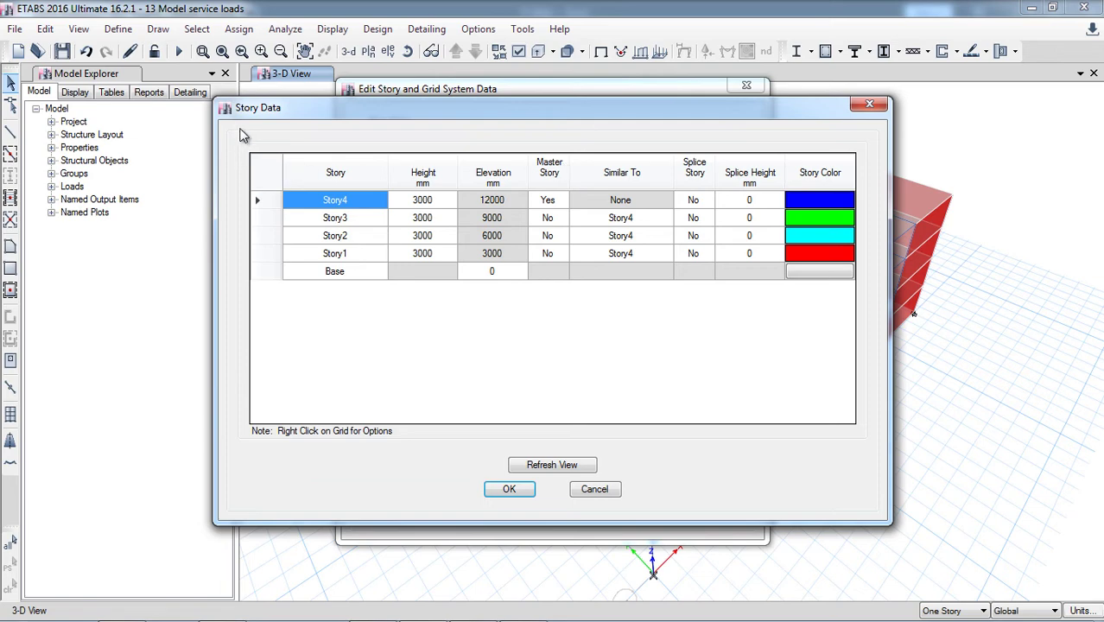
right_click(272, 200)
mouse_move(335, 250)
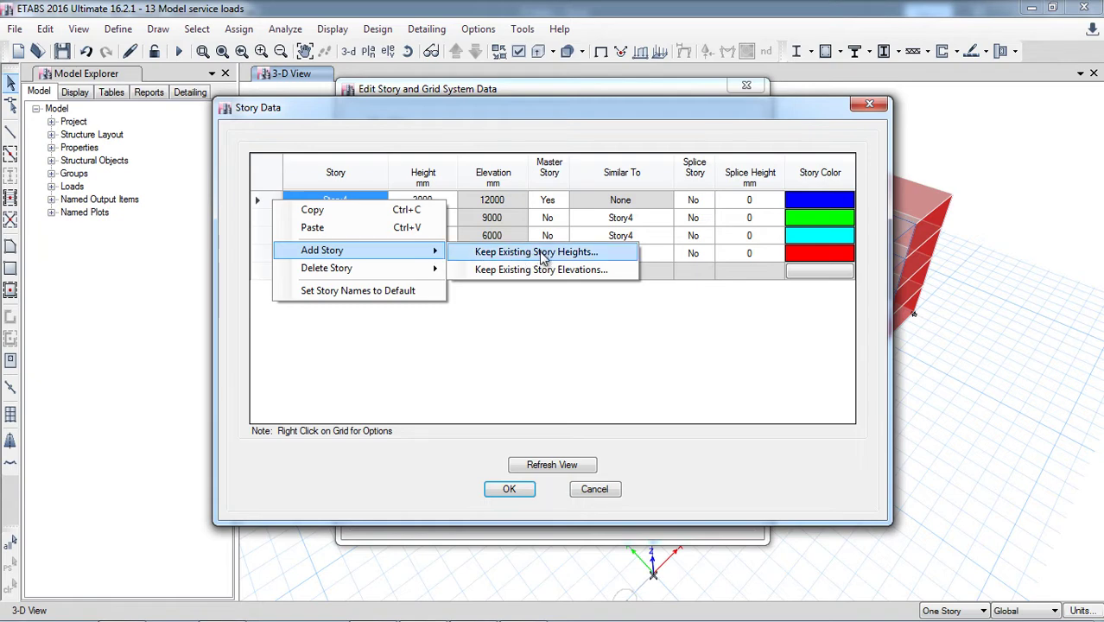
click(484, 253)
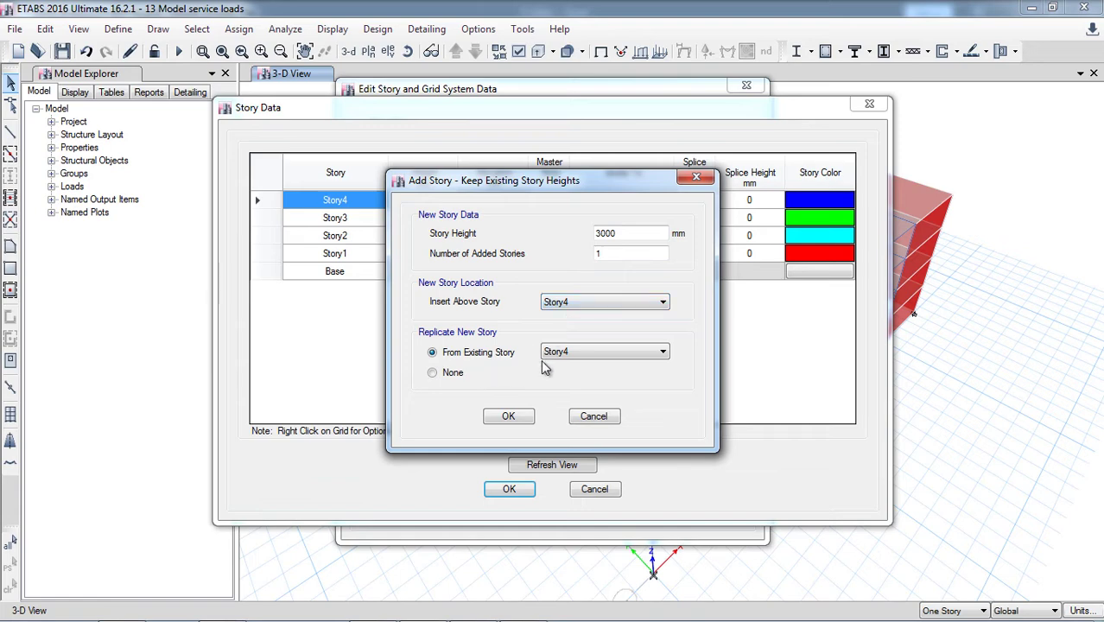
click(508, 416)
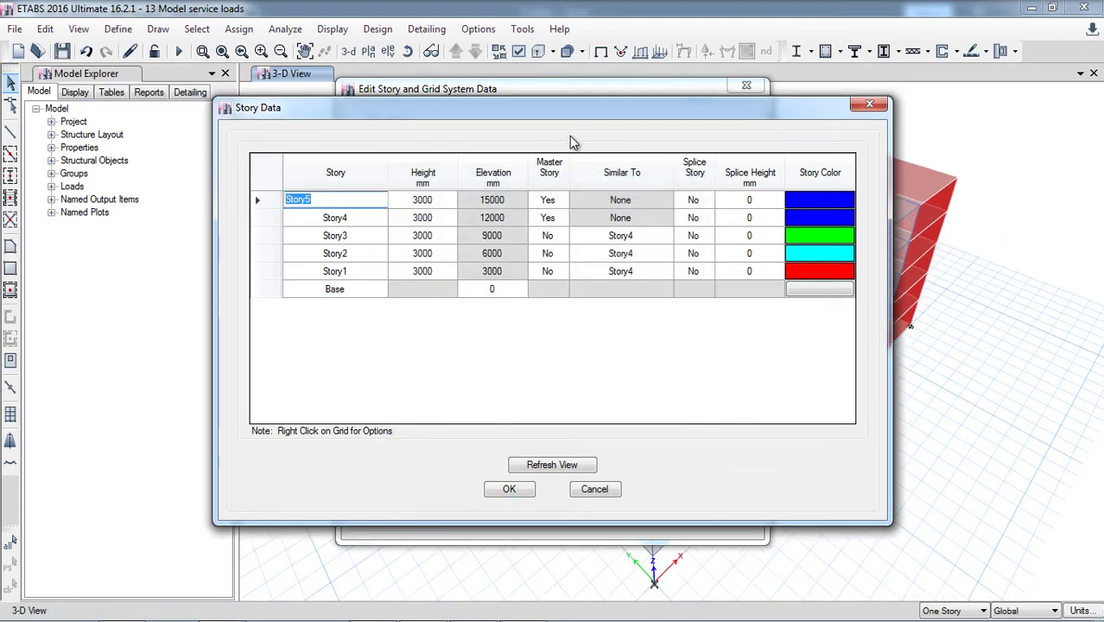
Add one 3000 mm story above Story5, replicated from Story5 and keeping existing story heights.
drag(587, 115, 423, 108)
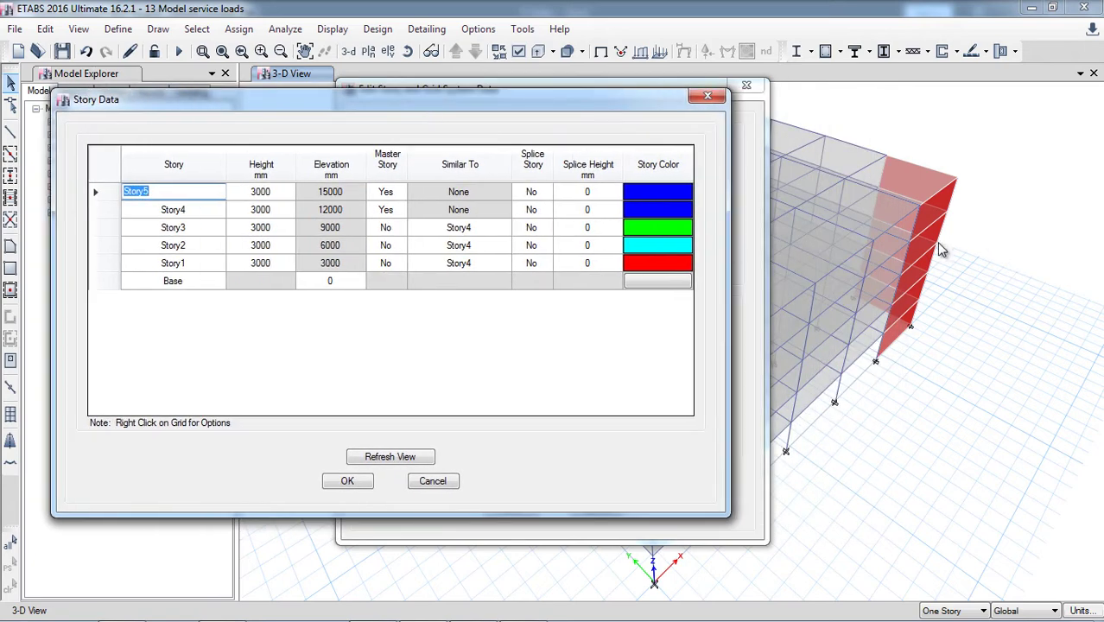
right_click(100, 193)
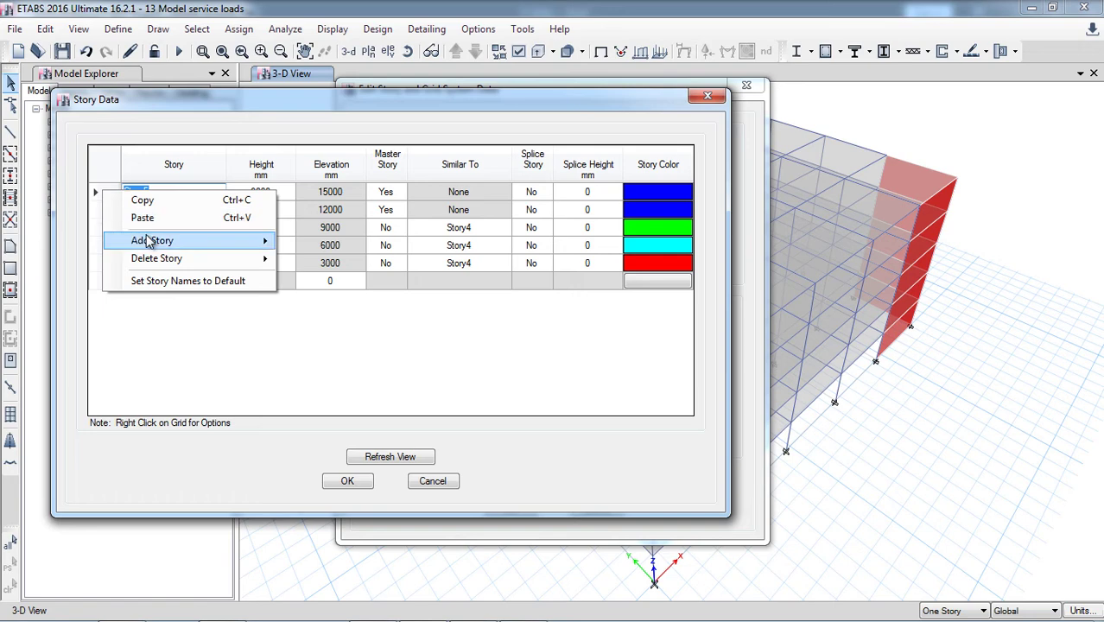
mouse_move(179, 243)
click(368, 244)
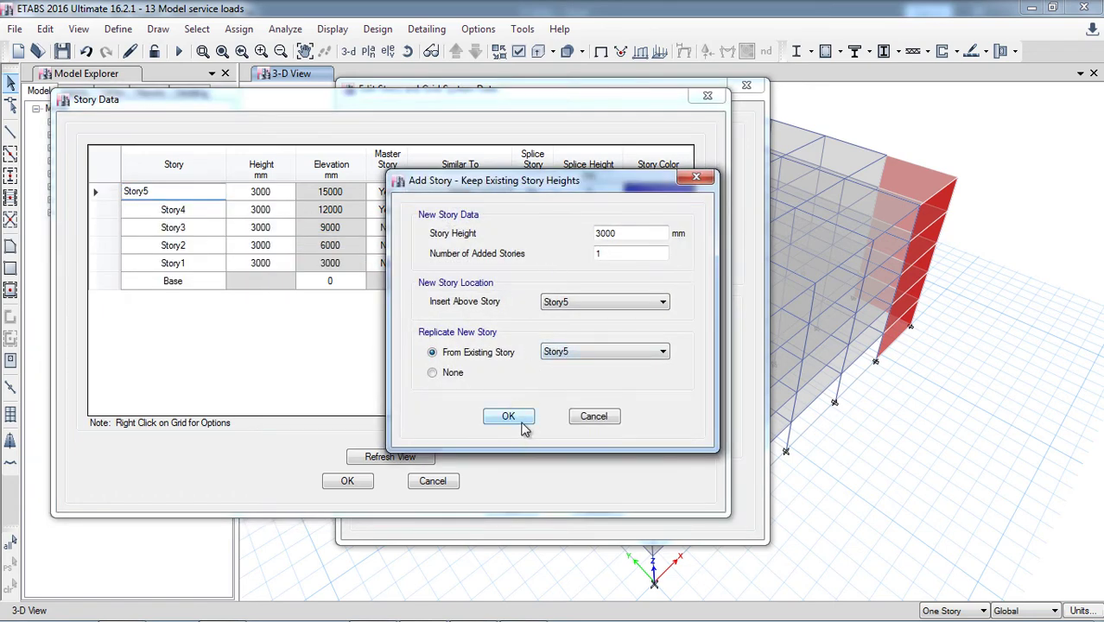
click(509, 416)
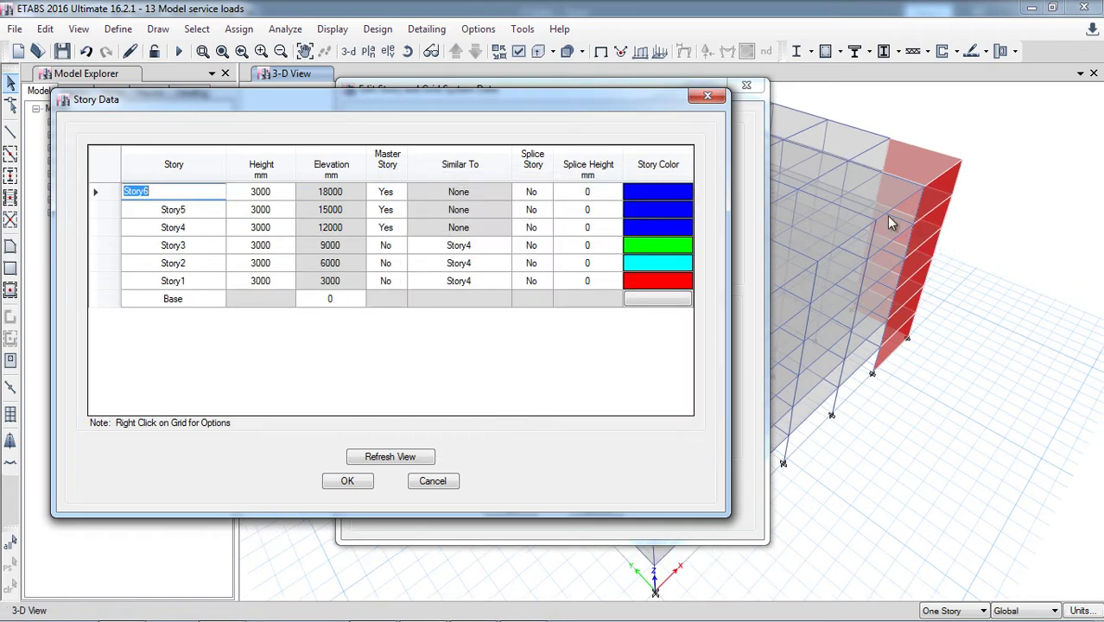
Add a story at elevation 21000 mm above Story6, keeping existing story elevations.
right_click(107, 193)
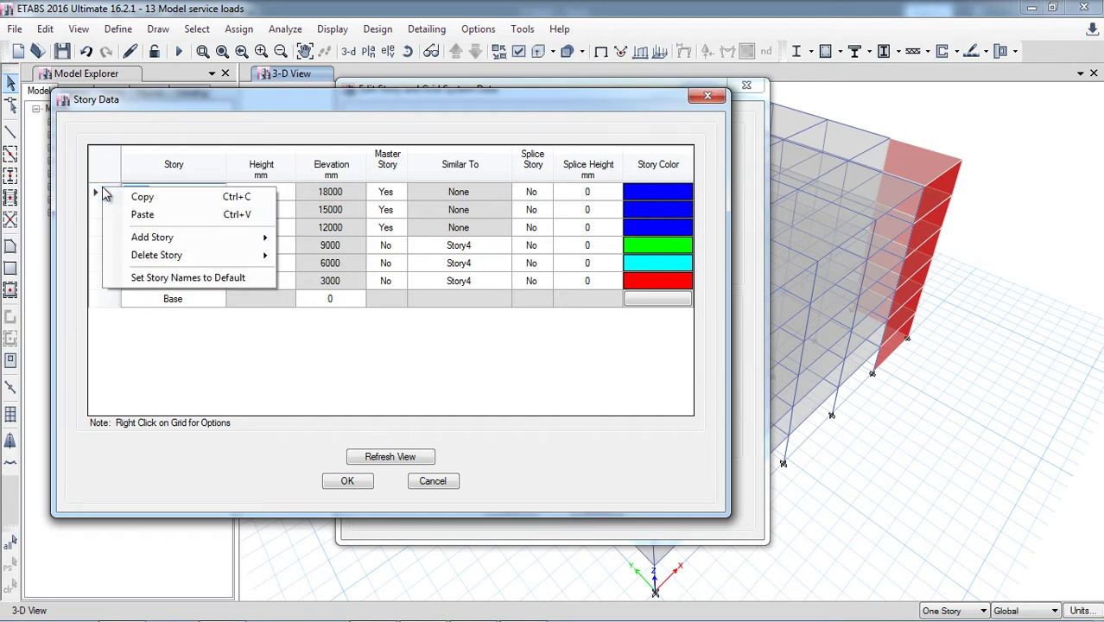
mouse_move(191, 240)
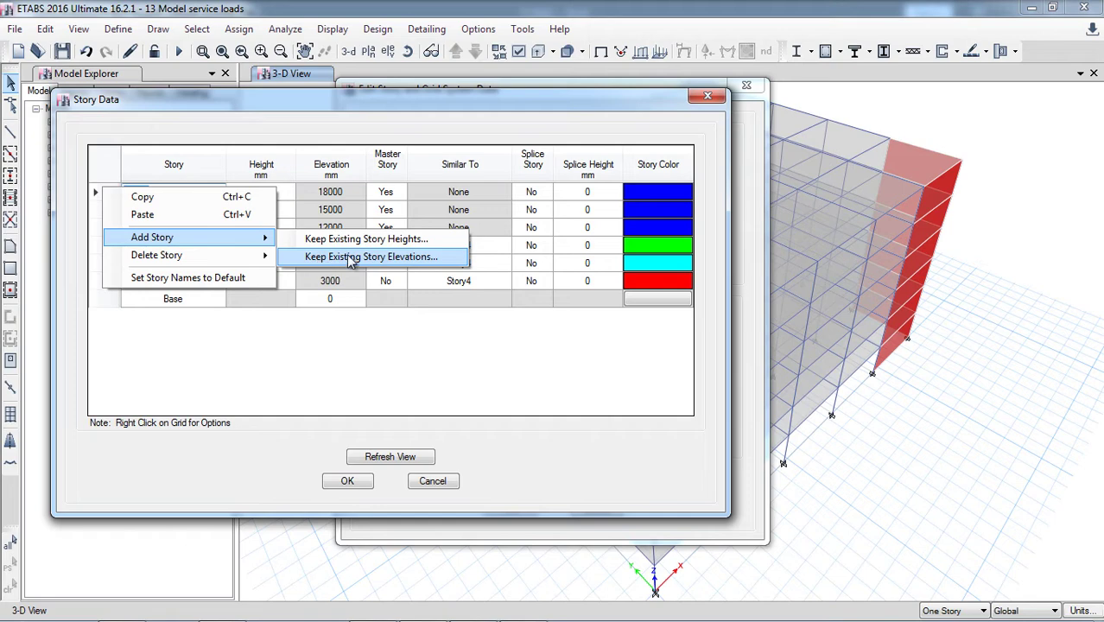
click(383, 257)
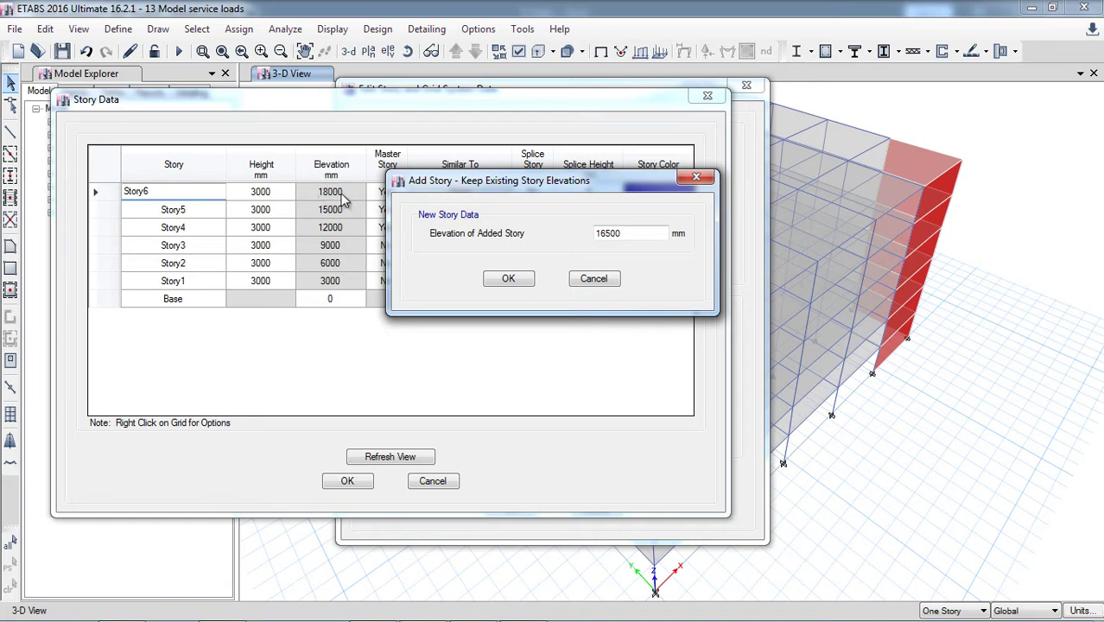
double_click(612, 242)
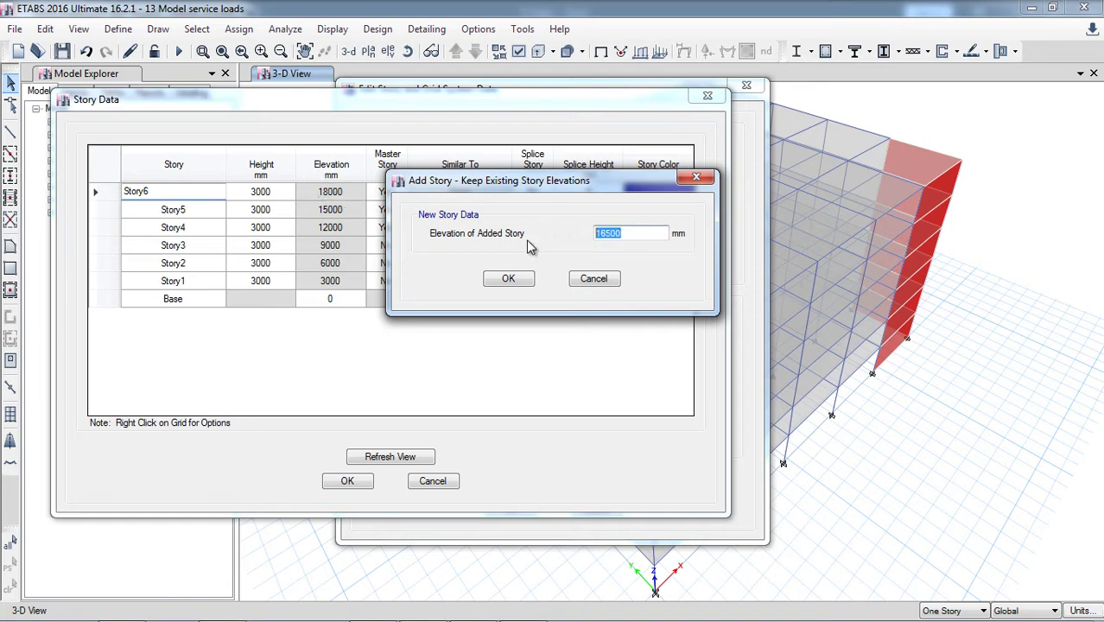
text(2)
click(516, 279)
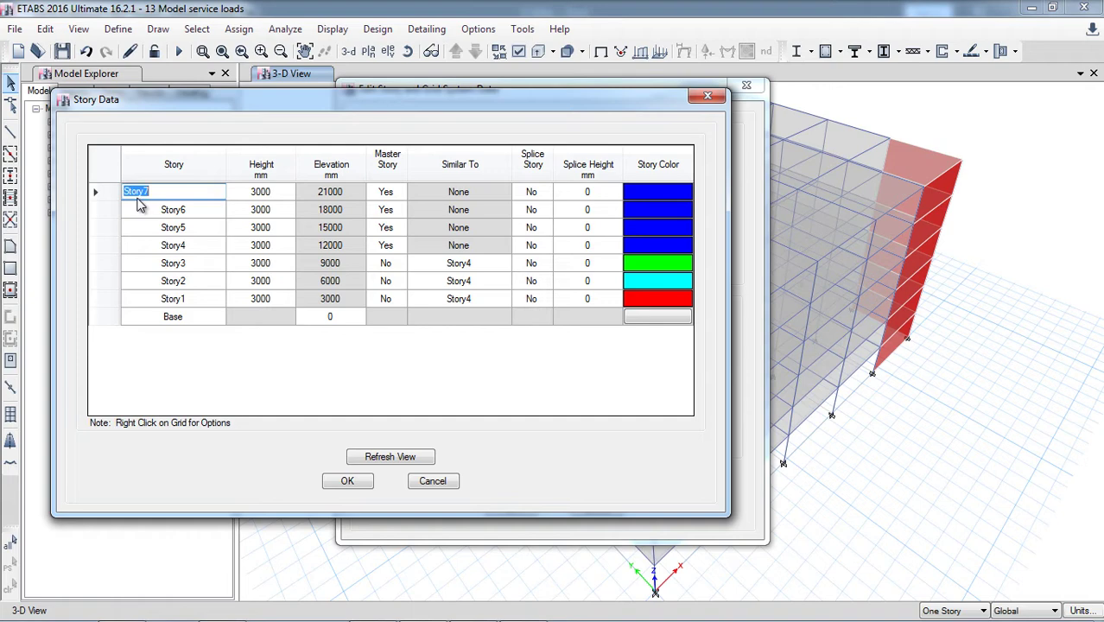
Add a story at elevation 24000 mm above Story7, keeping existing story elevations.
right_click(102, 193)
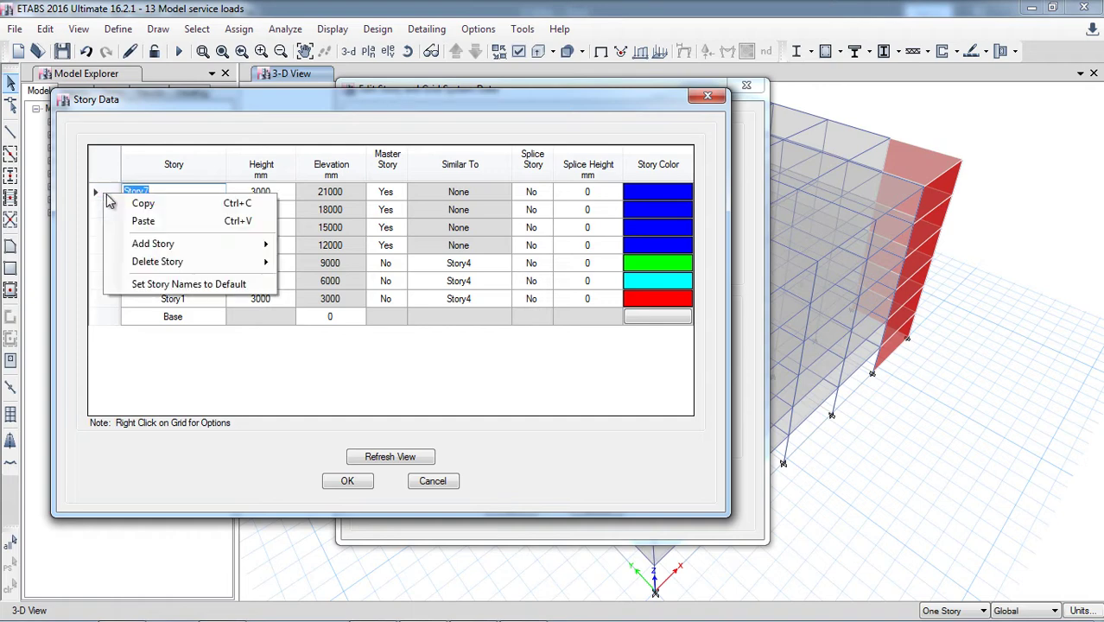
mouse_move(192, 246)
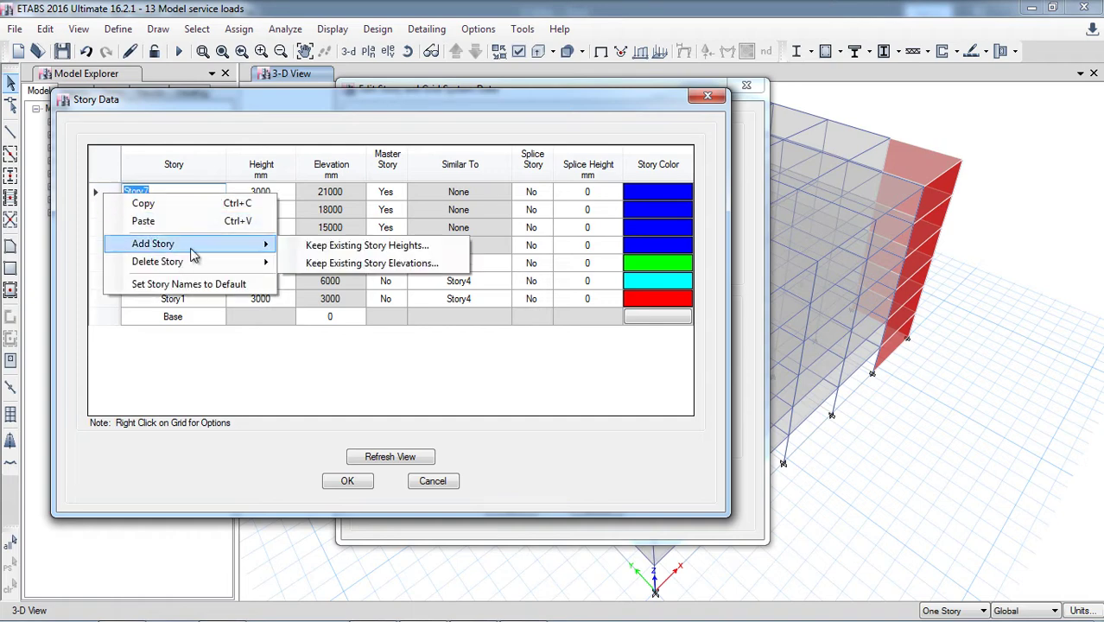
click(350, 263)
drag(630, 236, 564, 238)
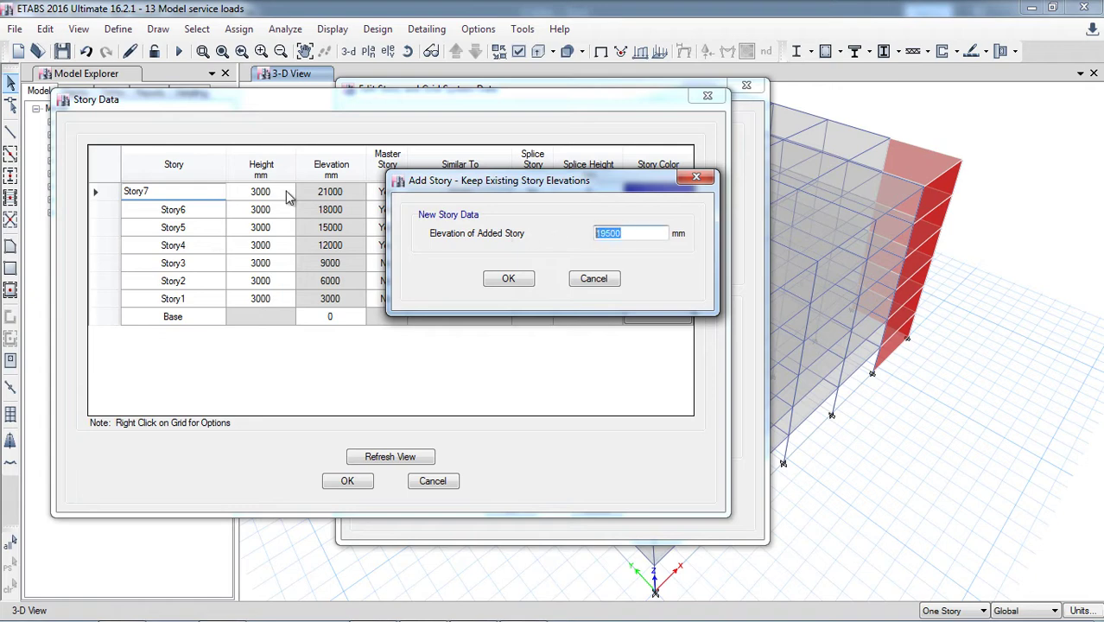
text(24000)
click(508, 279)
Add a story at elevation 27000 mm above Story8, keeping existing story elevations, and apply the story data to the model.
right_click(105, 190)
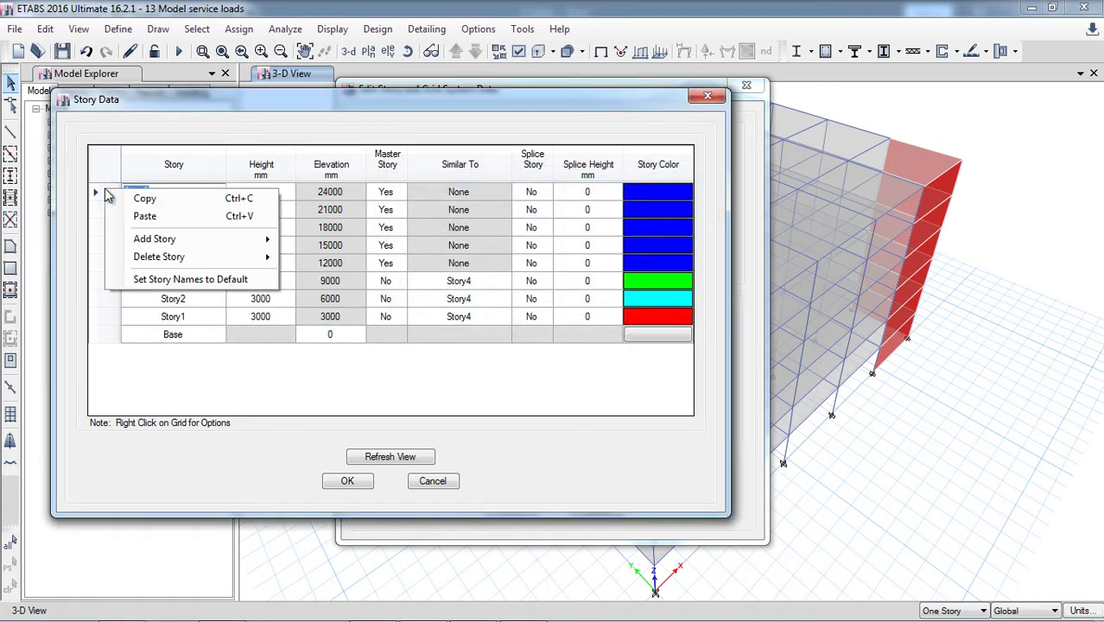
mouse_move(165, 238)
click(372, 257)
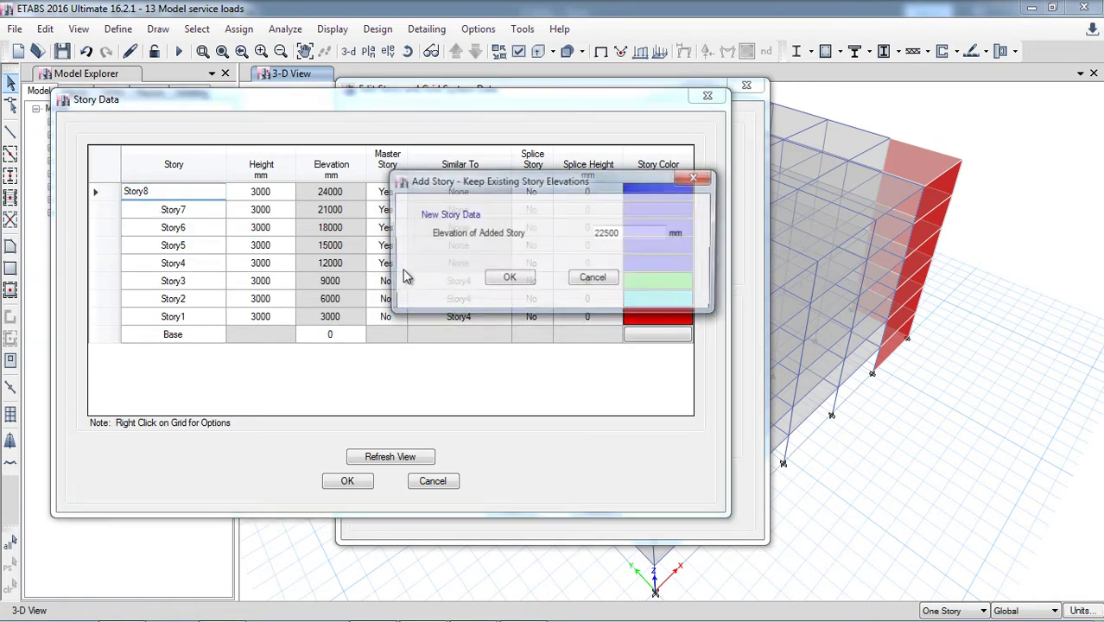
drag(630, 238, 560, 236)
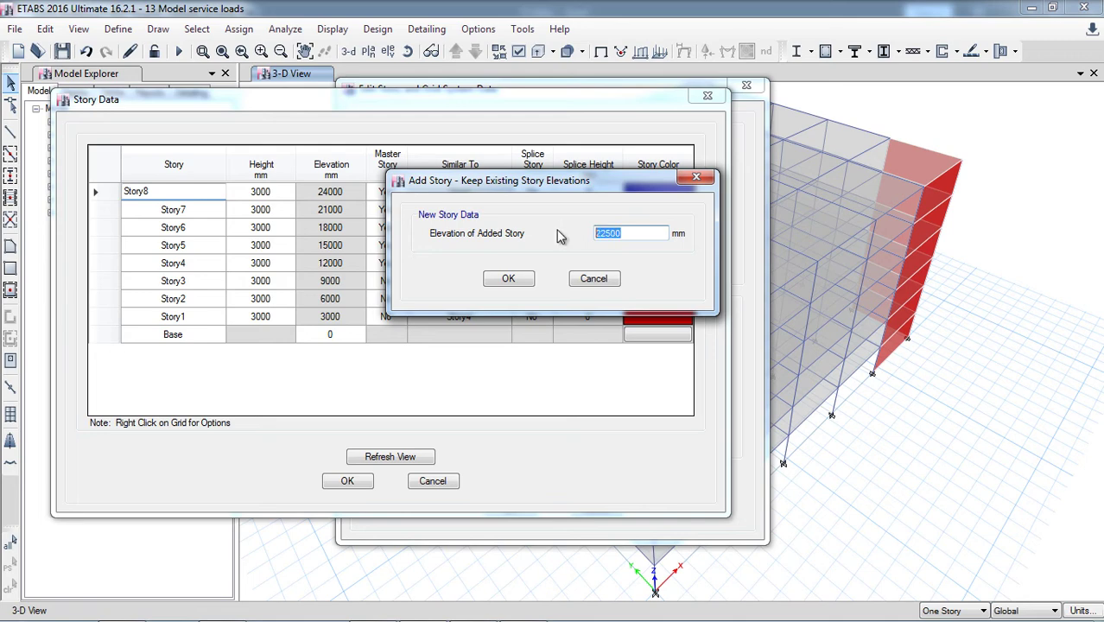
text(2)
click(508, 279)
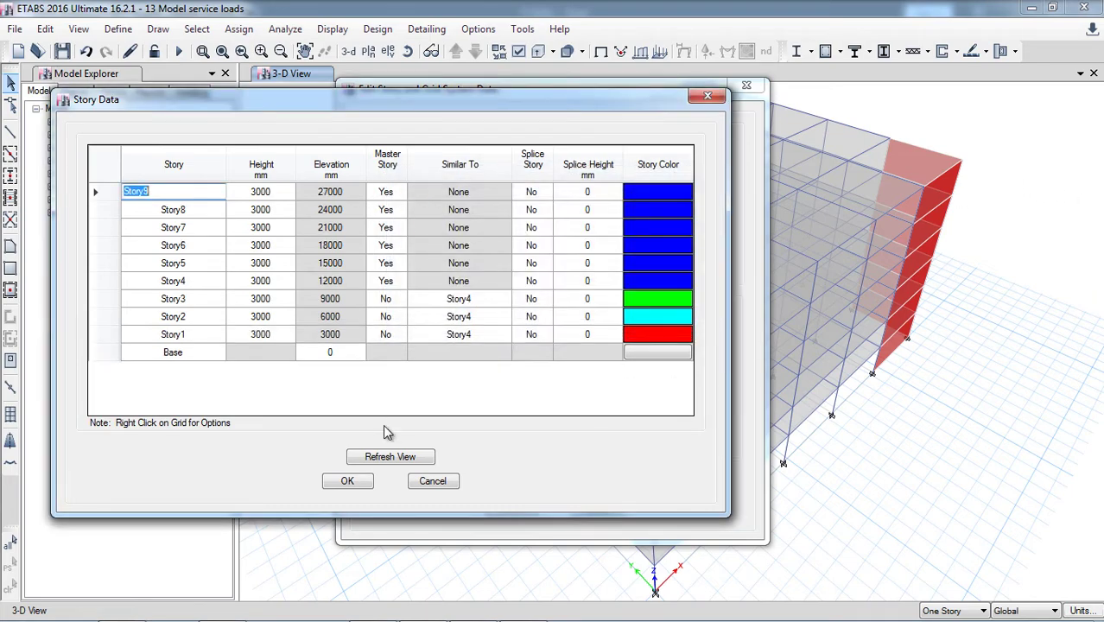
click(351, 482)
click(512, 508)
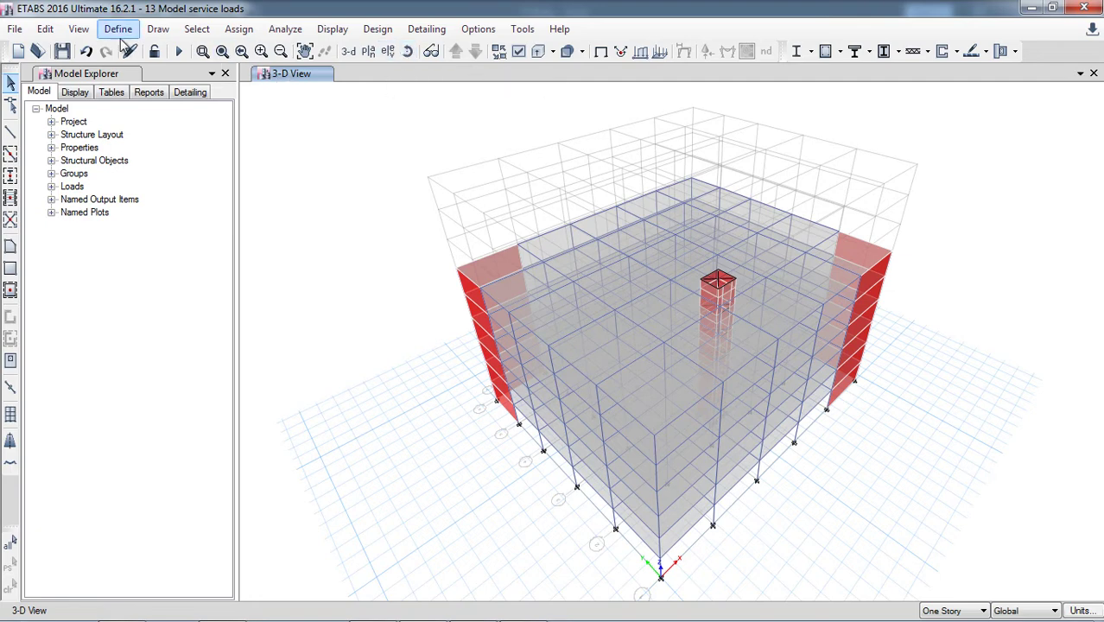
Select all joints, frames and shells of Story6, the highest modelled story, in the 3-D view.
click(405, 54)
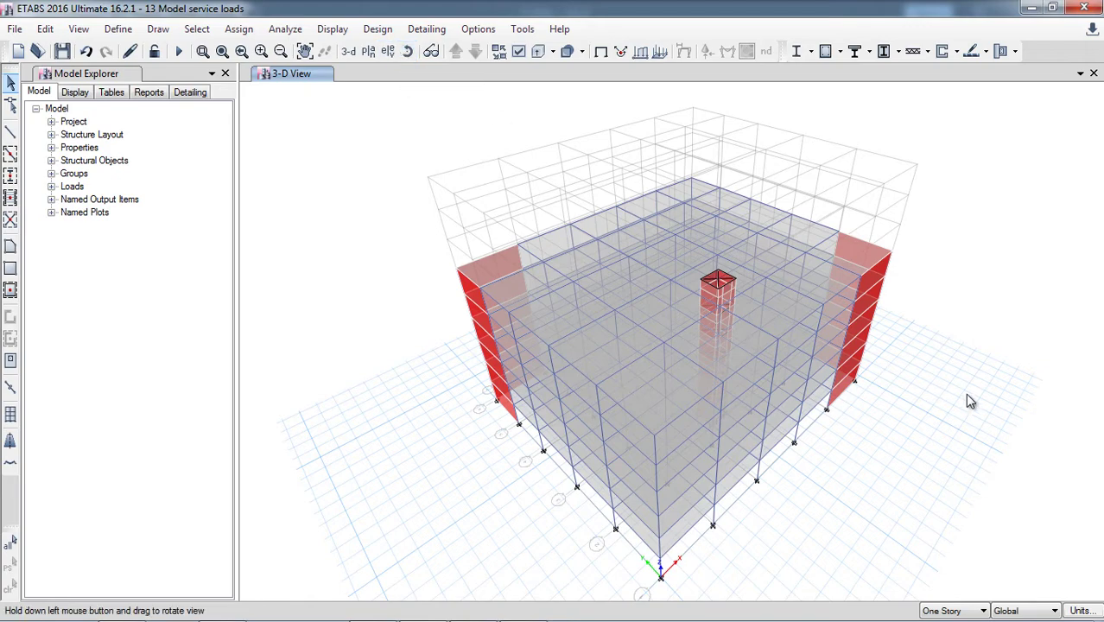
drag(966, 393, 905, 318)
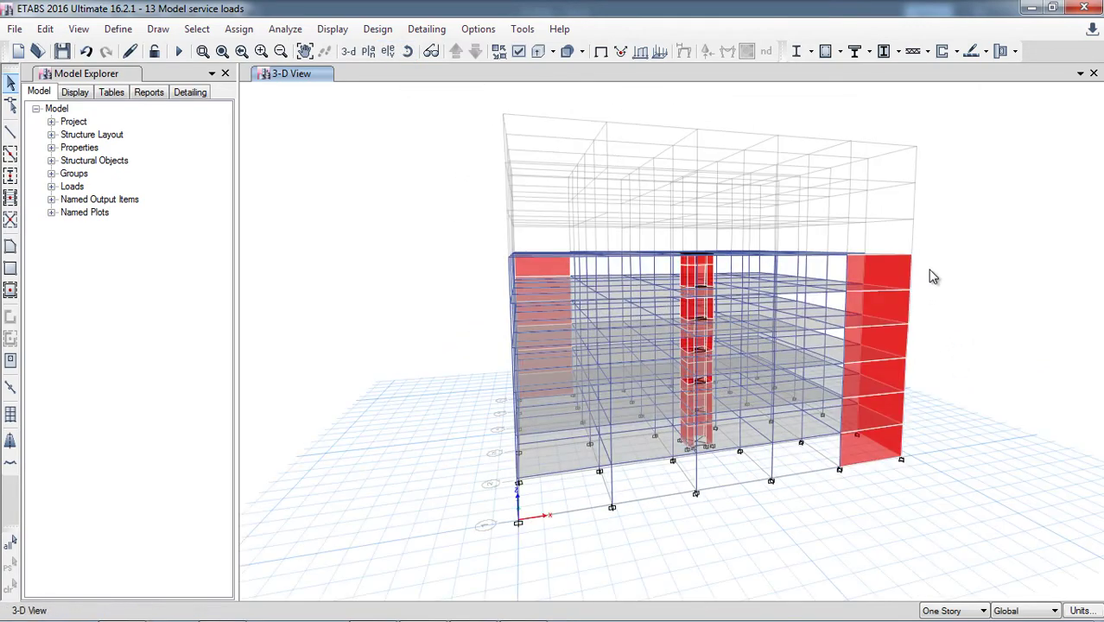
drag(938, 276, 449, 217)
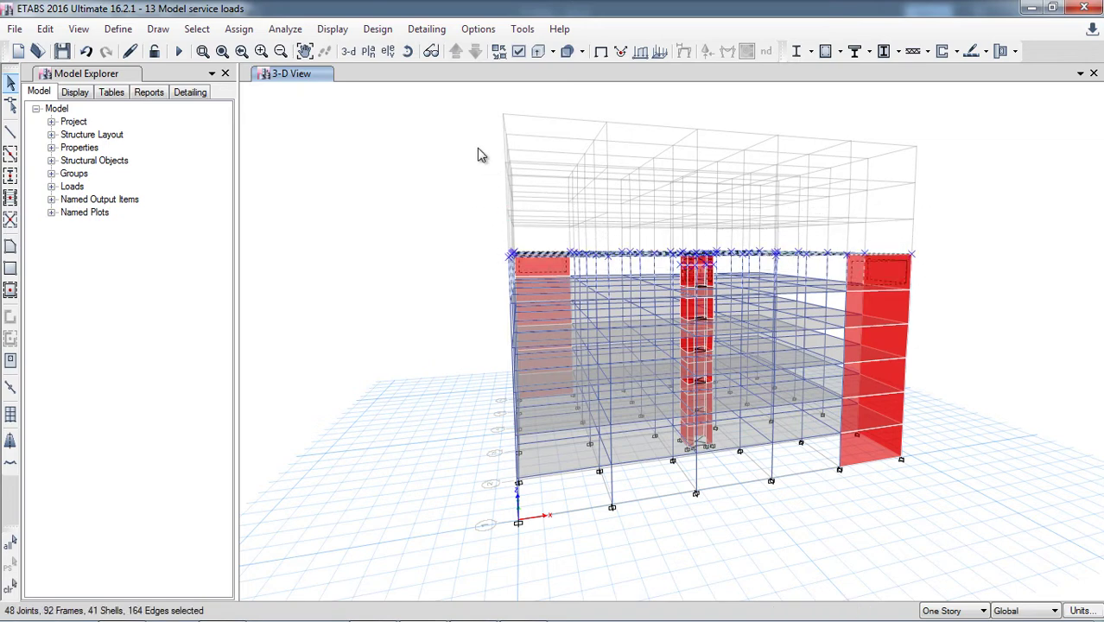
click(407, 51)
drag(948, 311, 927, 302)
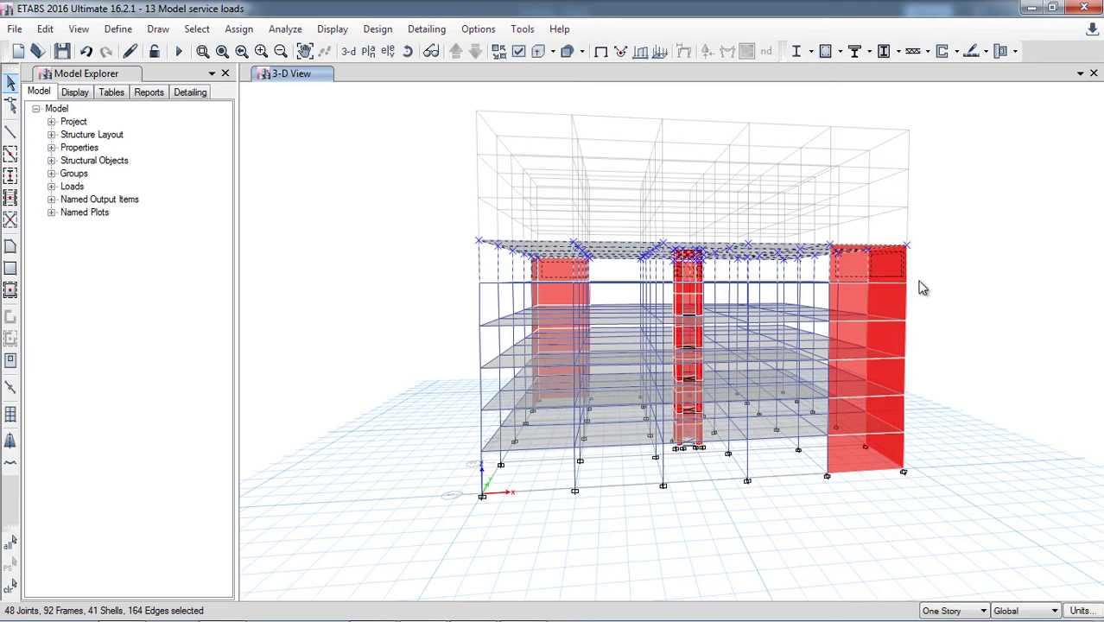
drag(919, 280, 407, 205)
scroll(769, 288, up, 4)
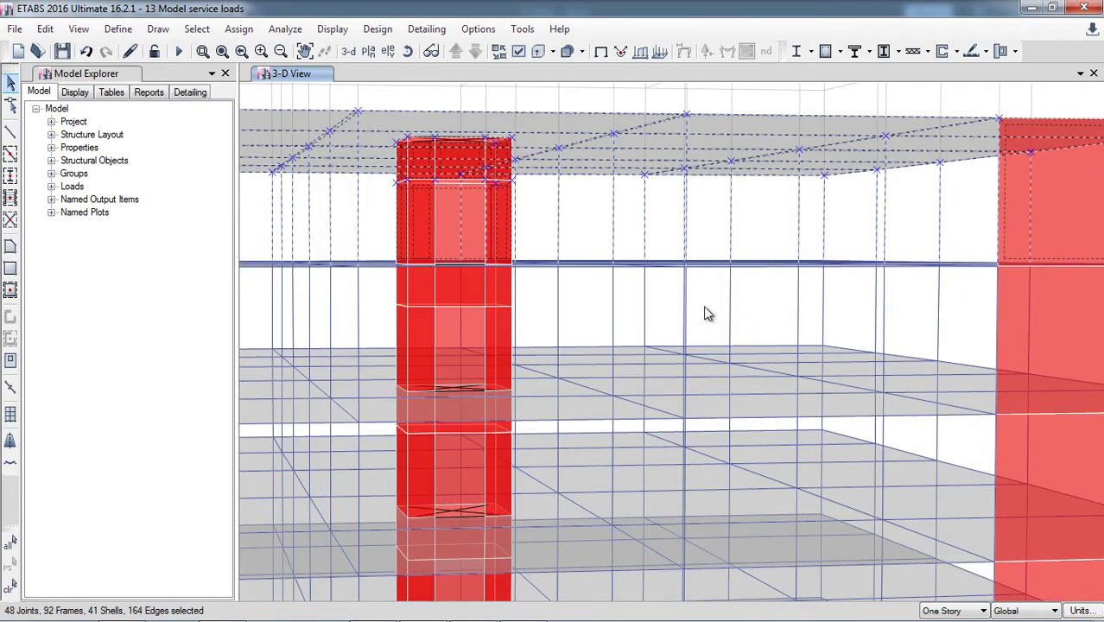
click(349, 53)
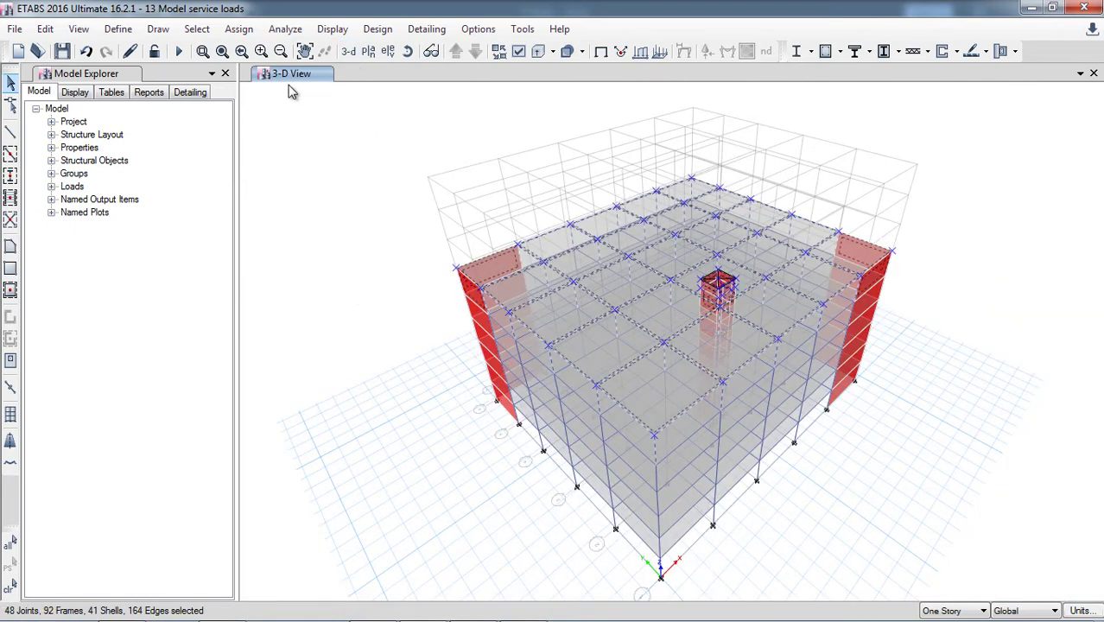
Replicate the selected story objects onto Story9, Story8 and Story7, keeping the original objects.
click(48, 30)
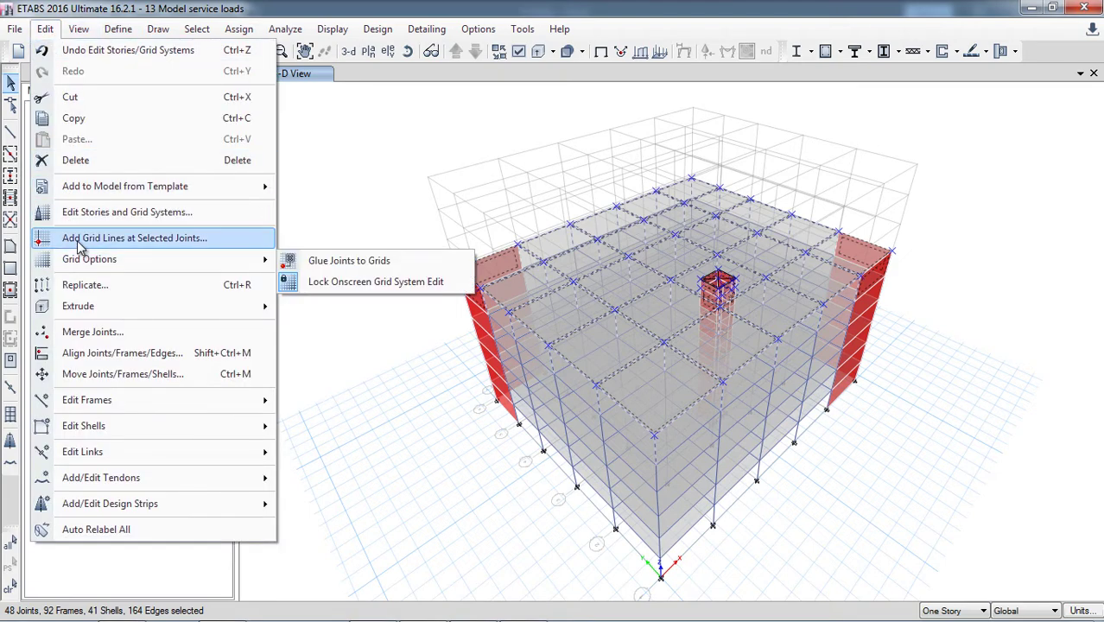
click(103, 286)
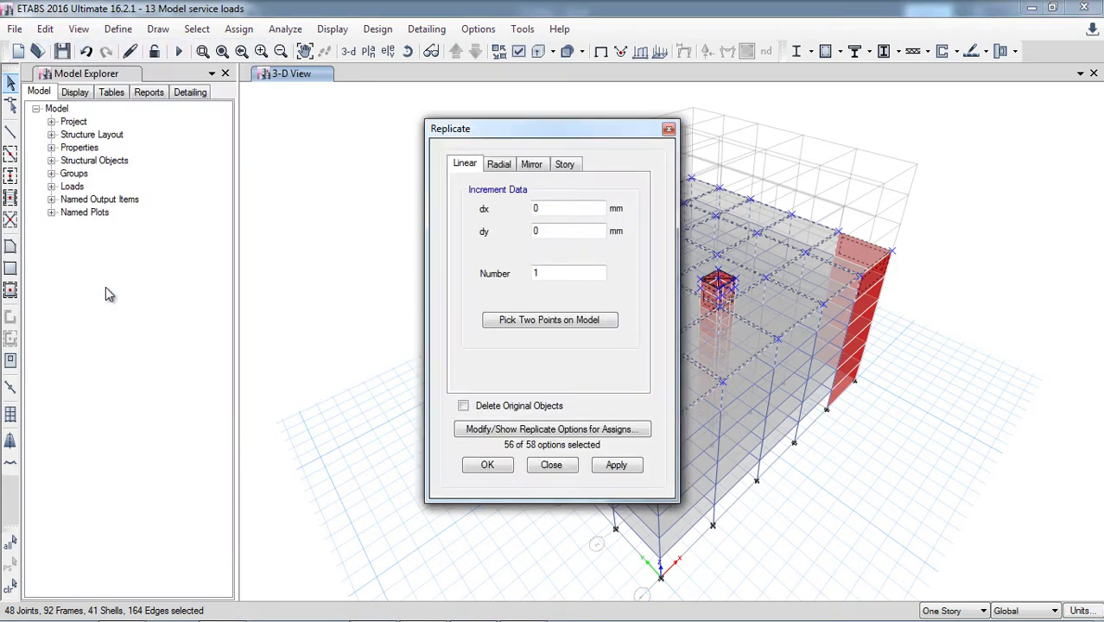
click(574, 166)
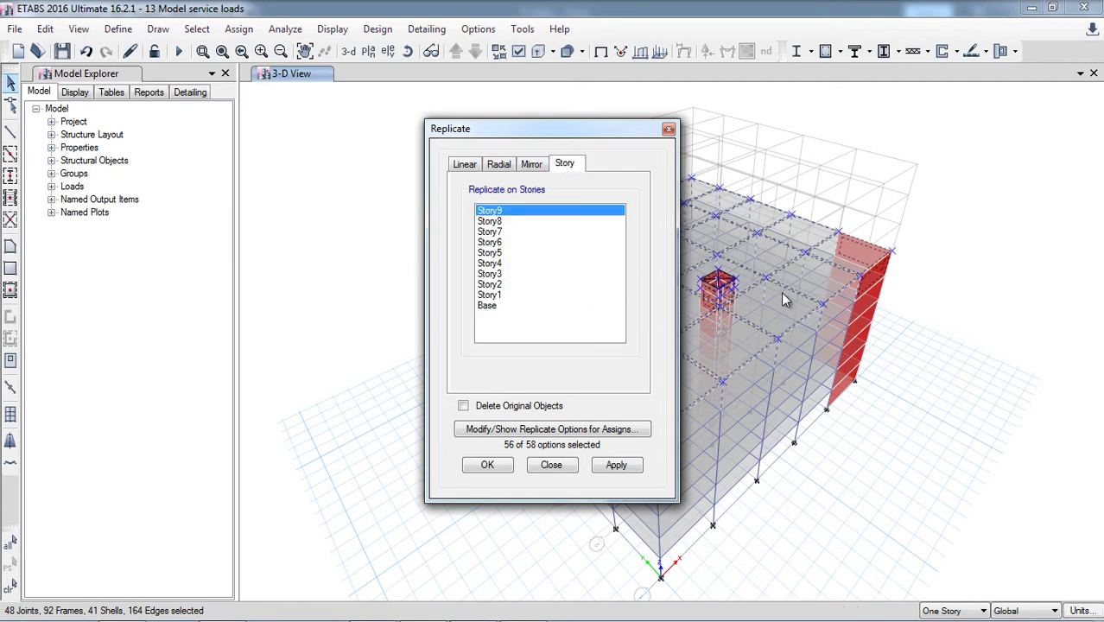
ctrl+click(508, 223)
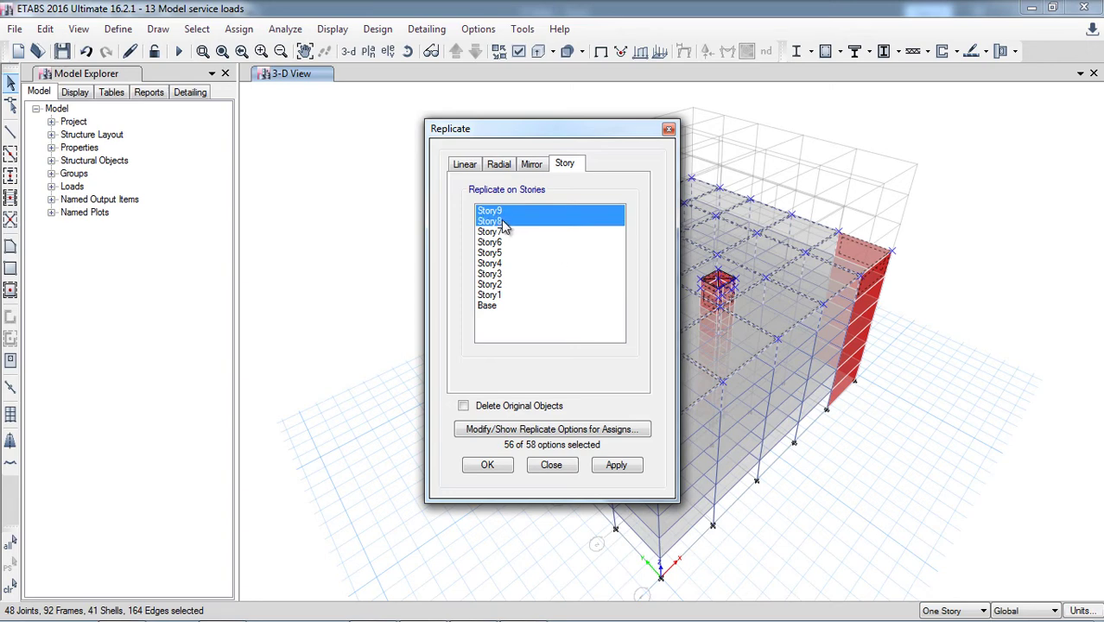
ctrl+click(511, 232)
click(628, 465)
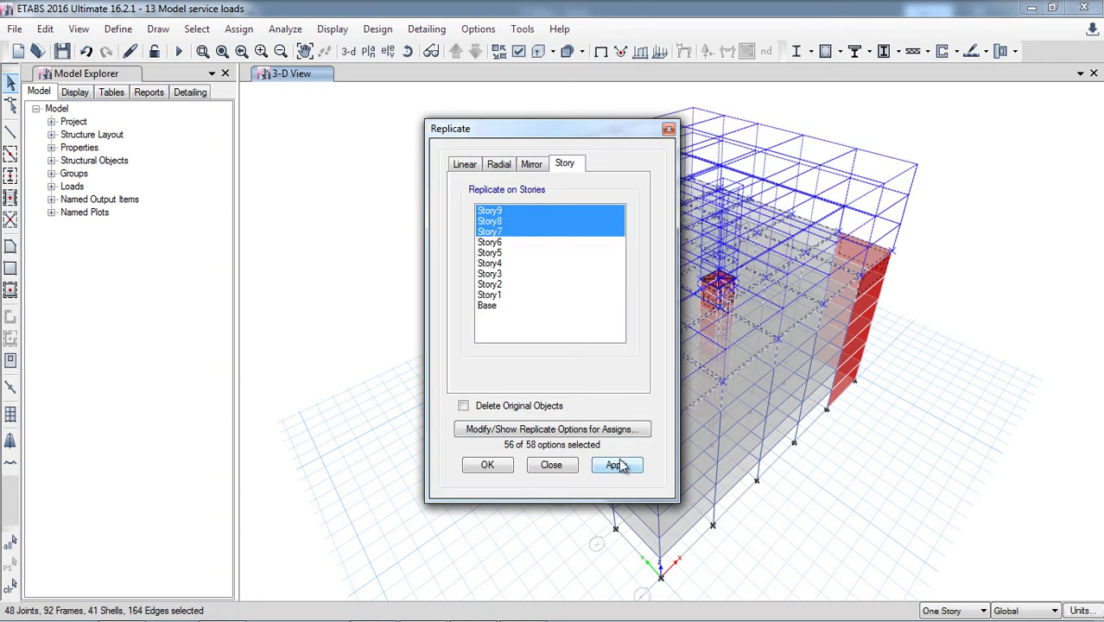
click(501, 469)
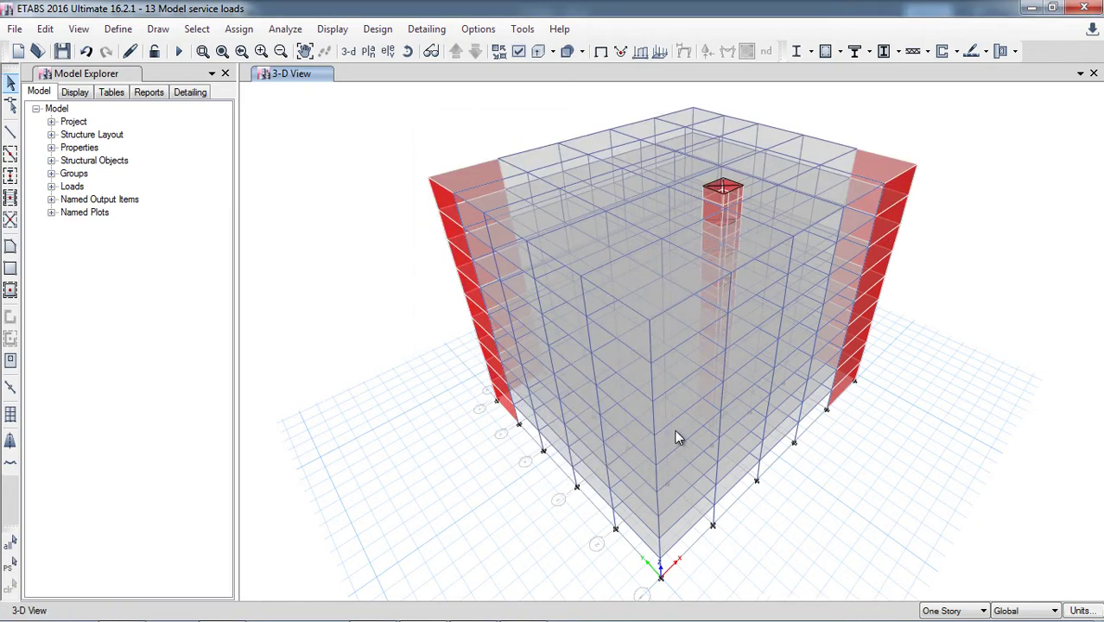
Display the elevation view along grid line A to examine the replicated stories.
click(388, 51)
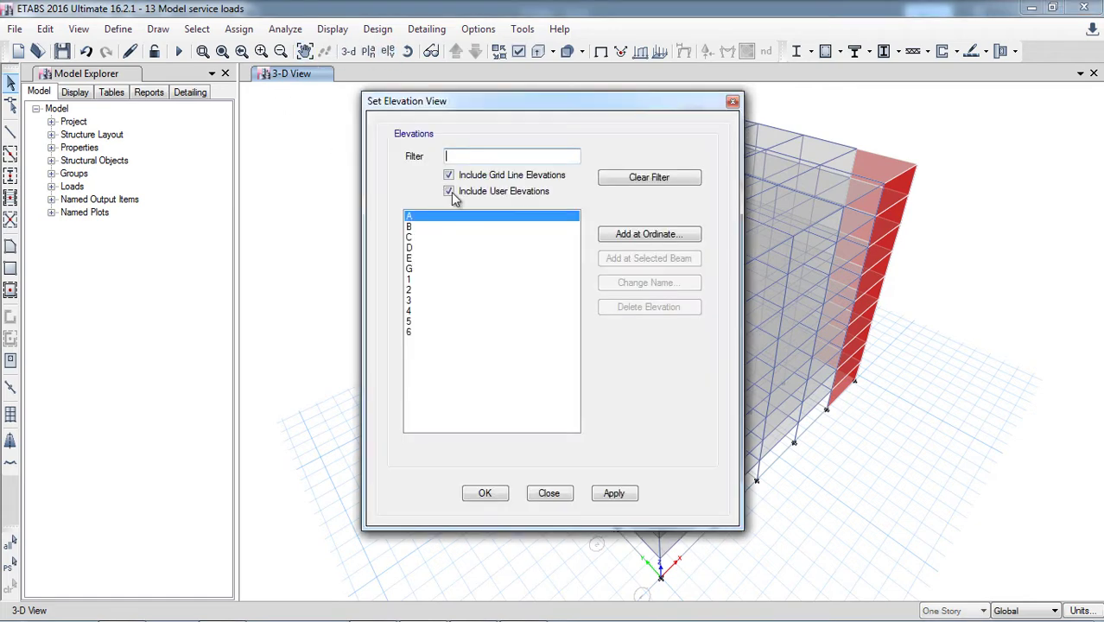
click(610, 493)
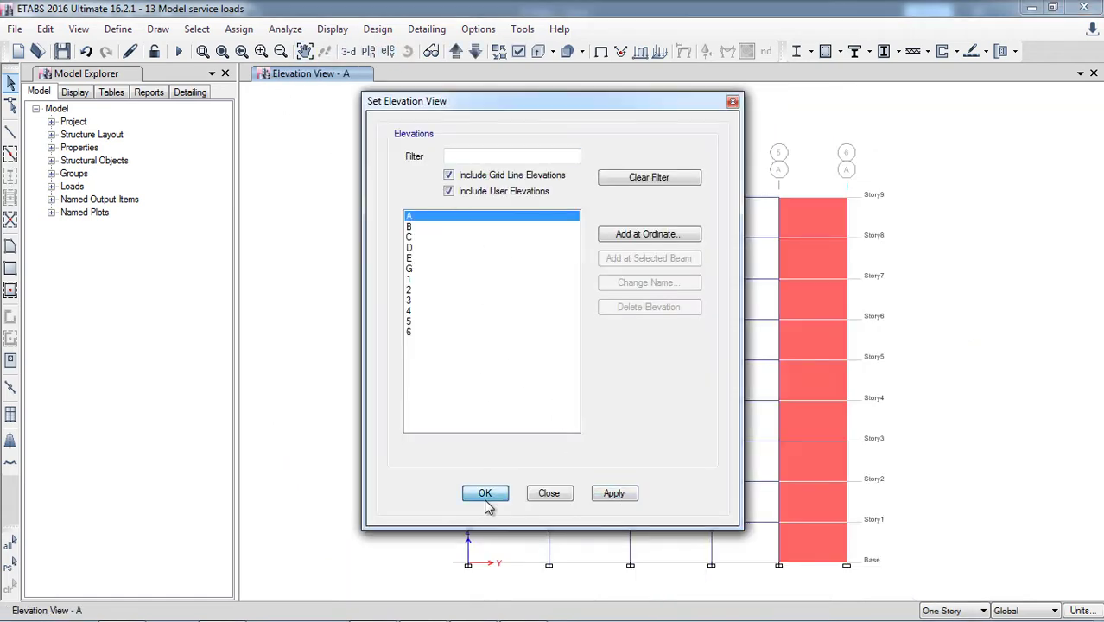
click(485, 492)
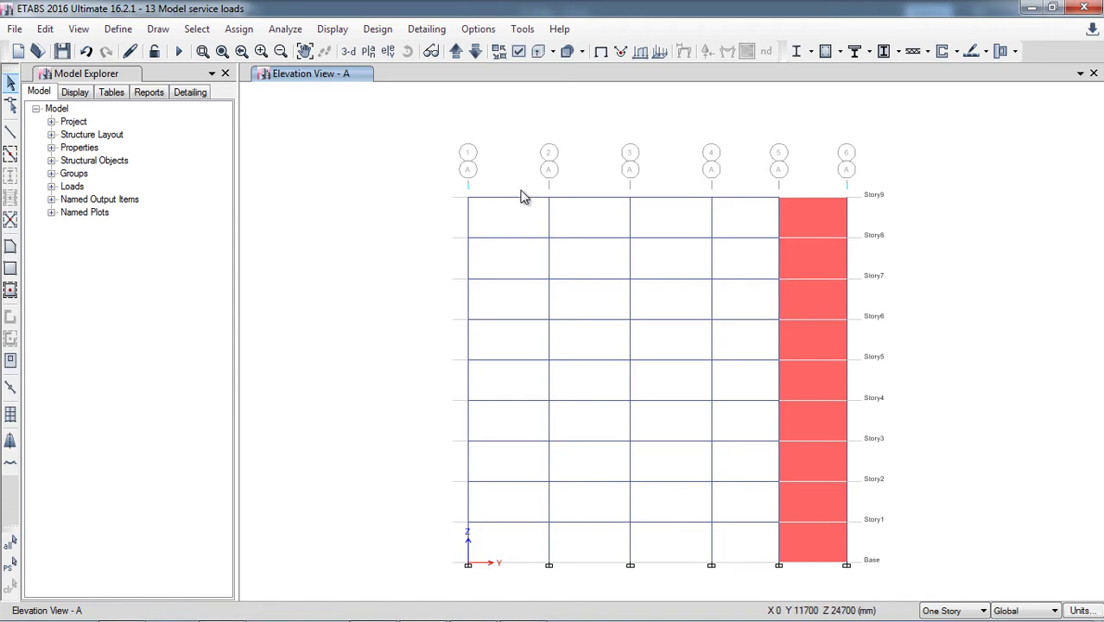
Add one 3000 mm high story above Story9, keeping existing story heights and replicating it from Story9.
click(118, 29)
click(119, 28)
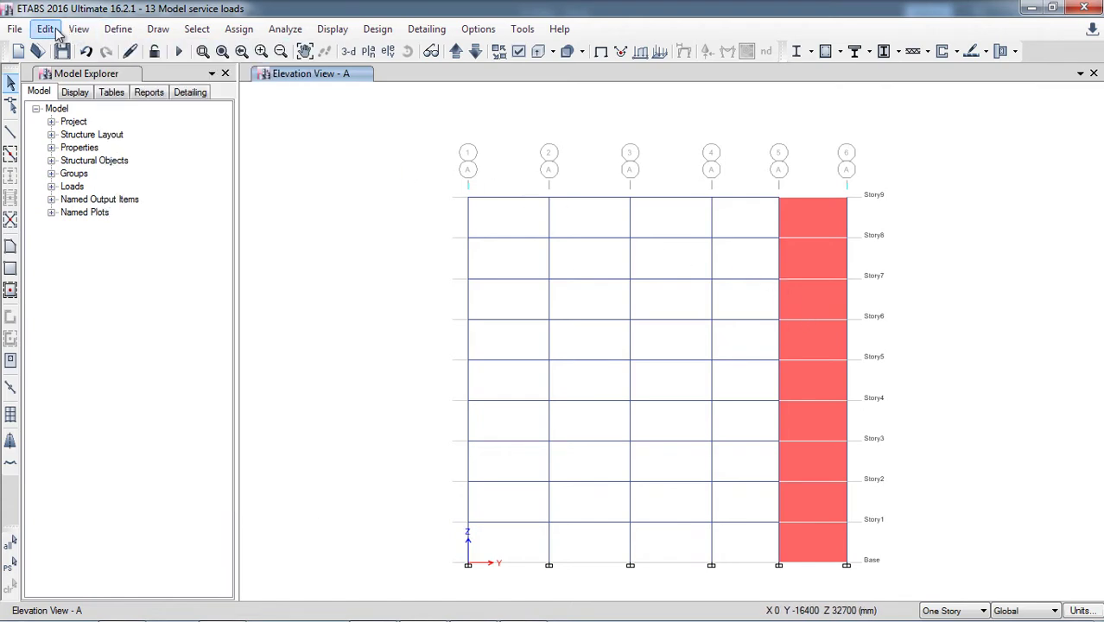
click(45, 29)
click(100, 212)
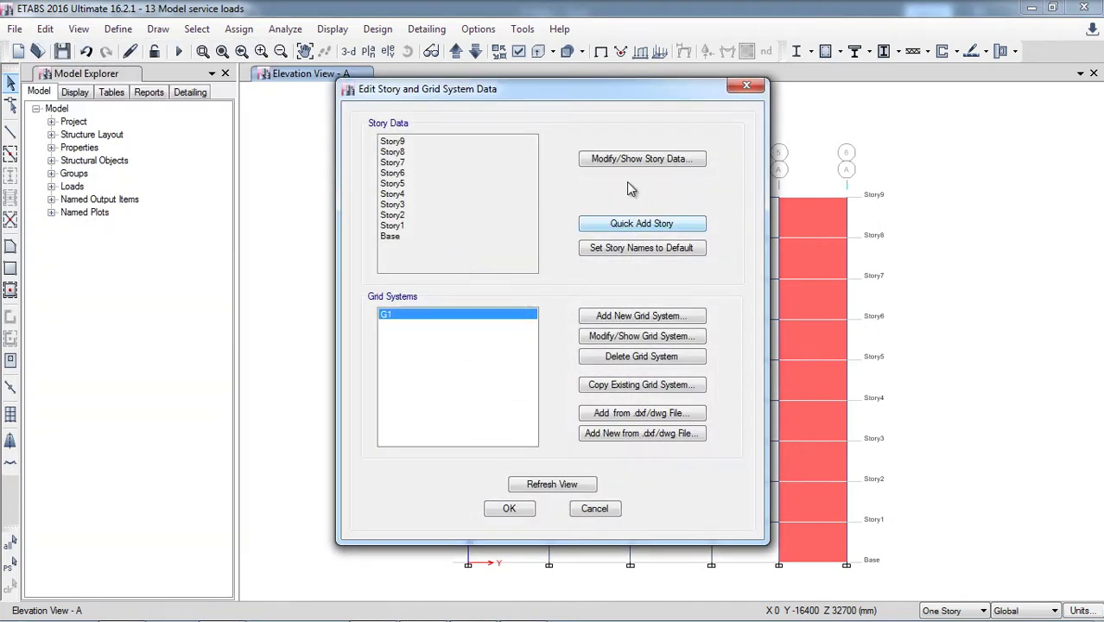
click(630, 162)
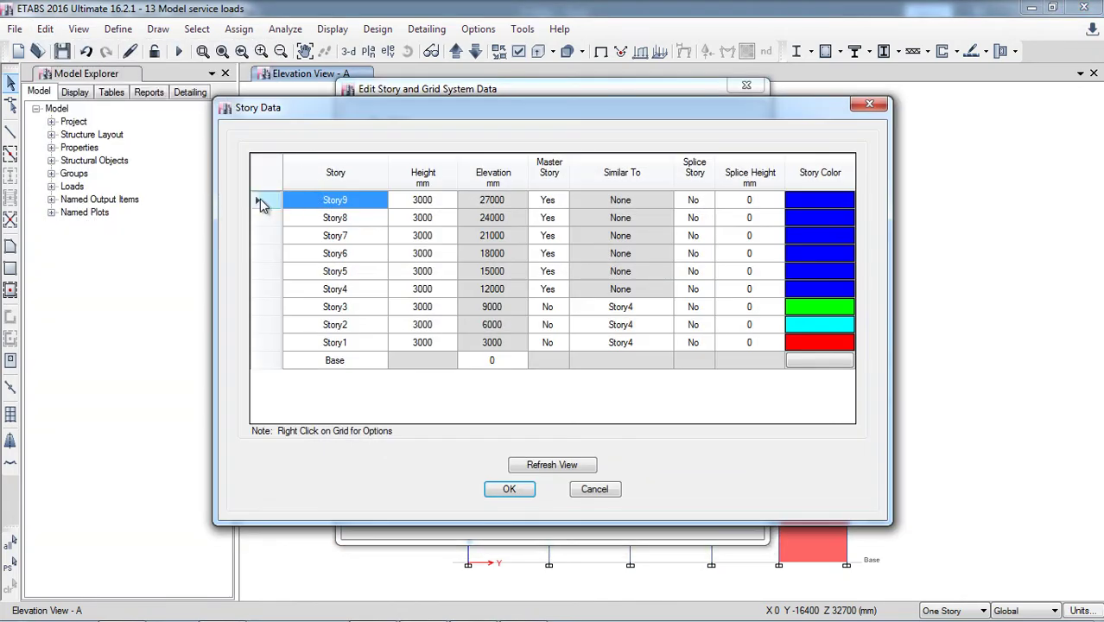
right_click(256, 203)
mouse_move(423, 255)
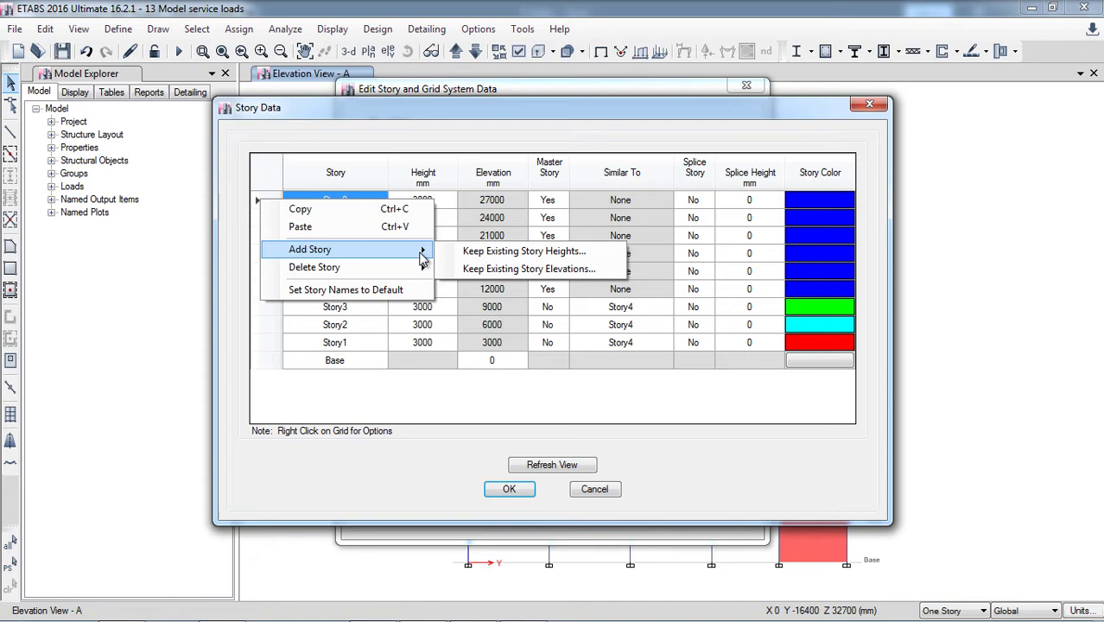
click(501, 253)
click(507, 416)
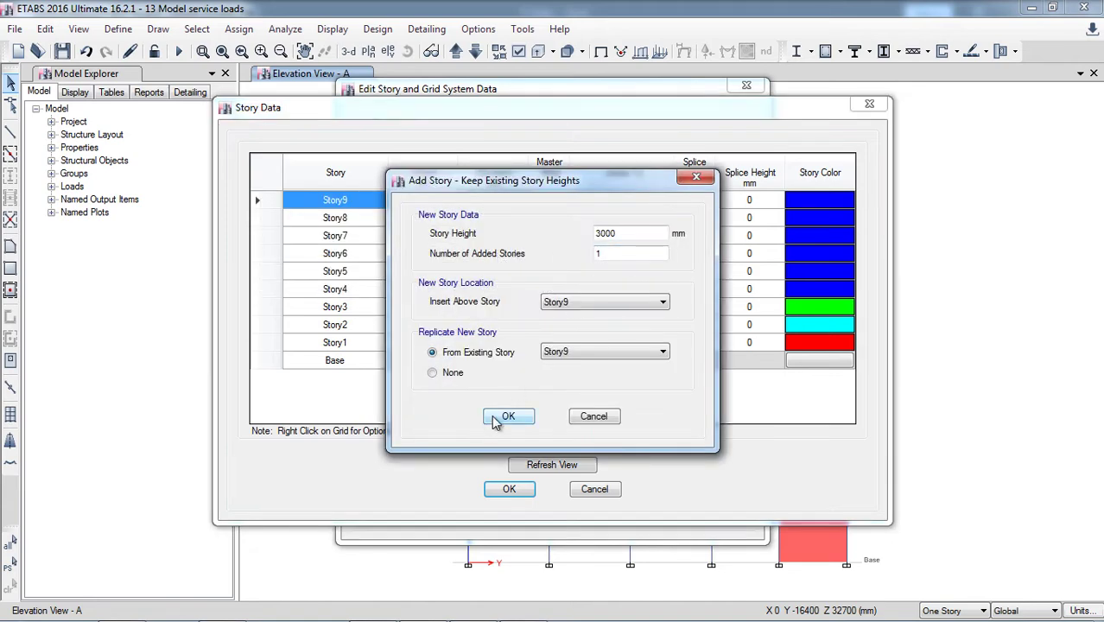
Add another 3000 mm high story above Story10, keeping existing story heights, and apply the story data to the model.
right_click(271, 206)
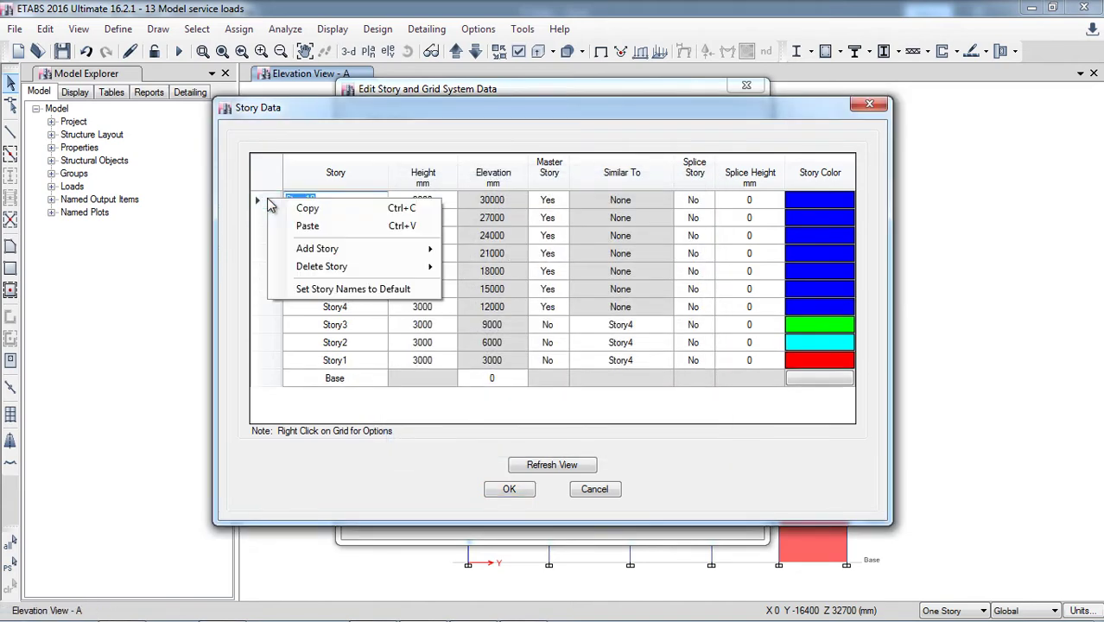
mouse_move(343, 255)
click(531, 252)
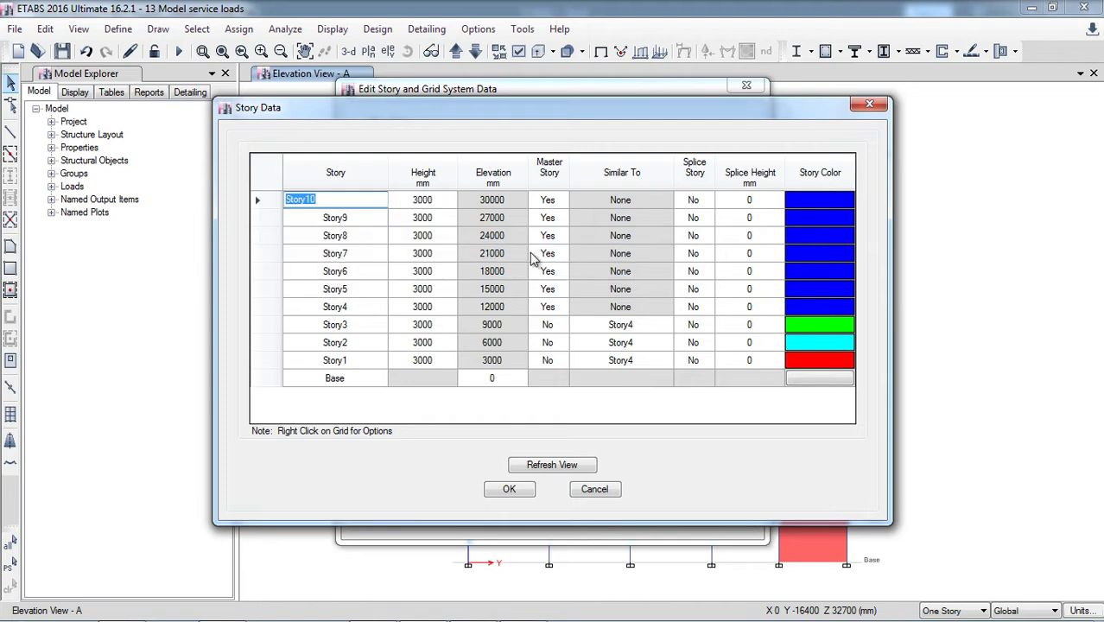
click(518, 416)
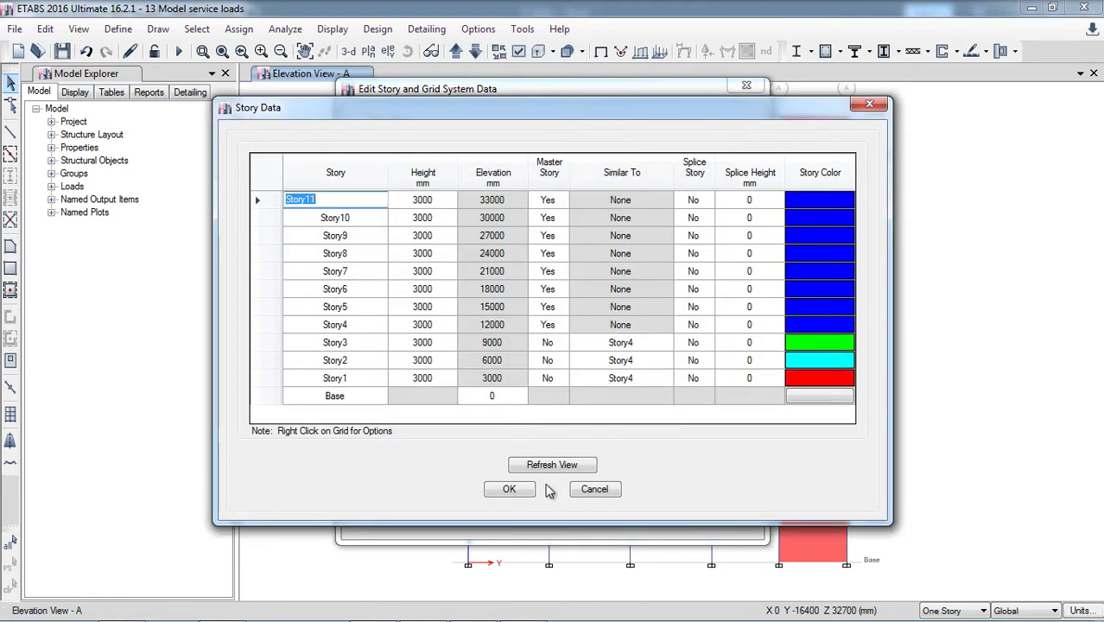
click(520, 491)
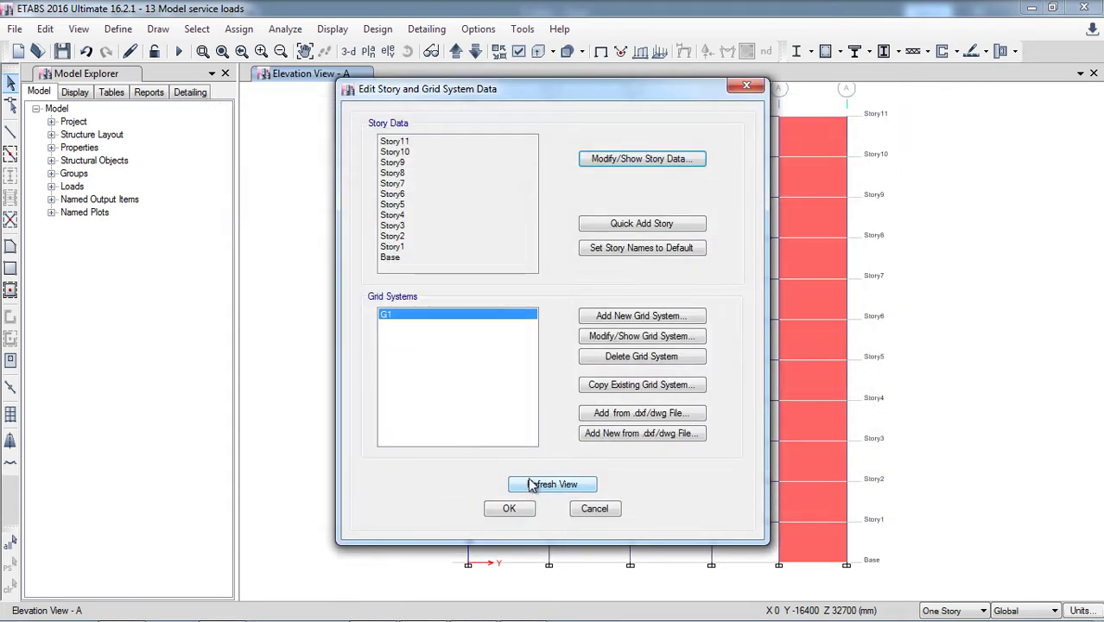
click(510, 508)
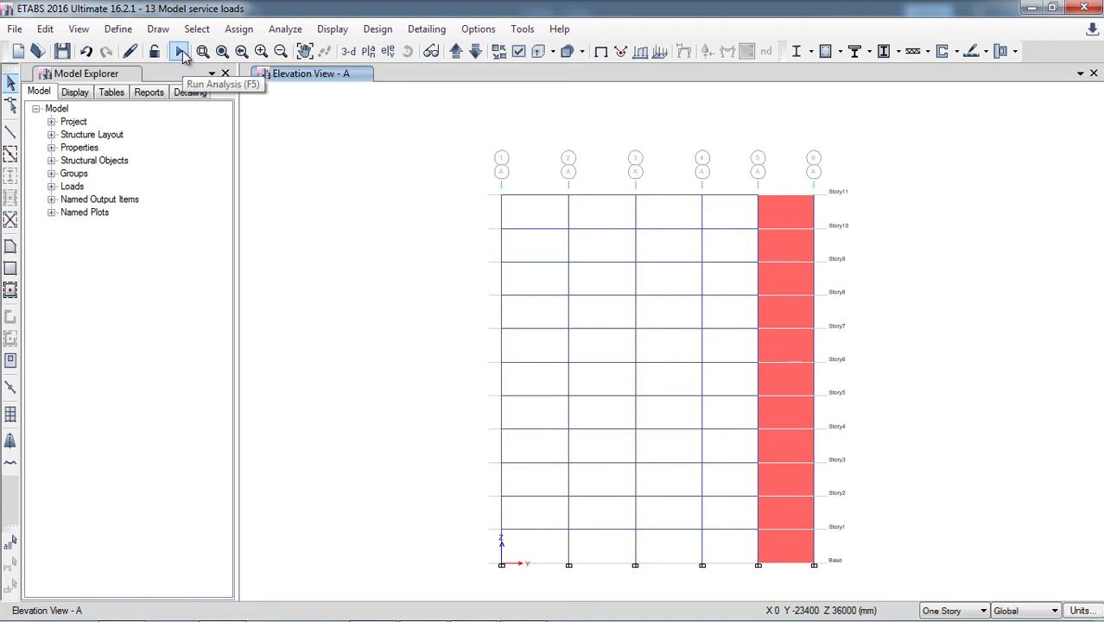
Check the model with all check and fix options enabled at a 1 mm length tolerance.
click(286, 30)
click(308, 45)
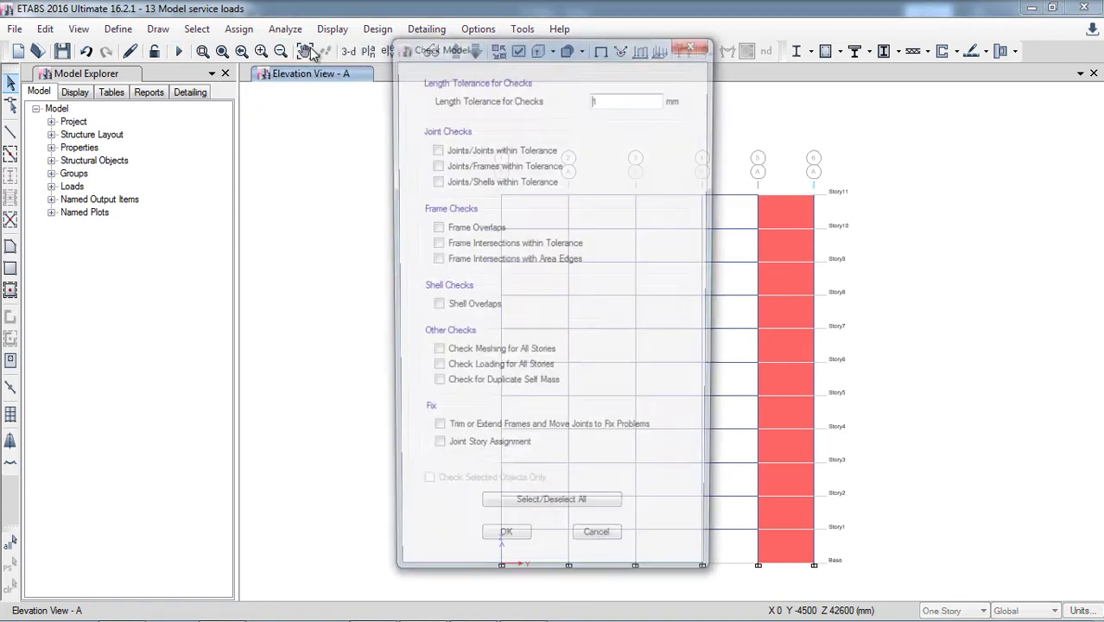
drag(599, 45, 320, 56)
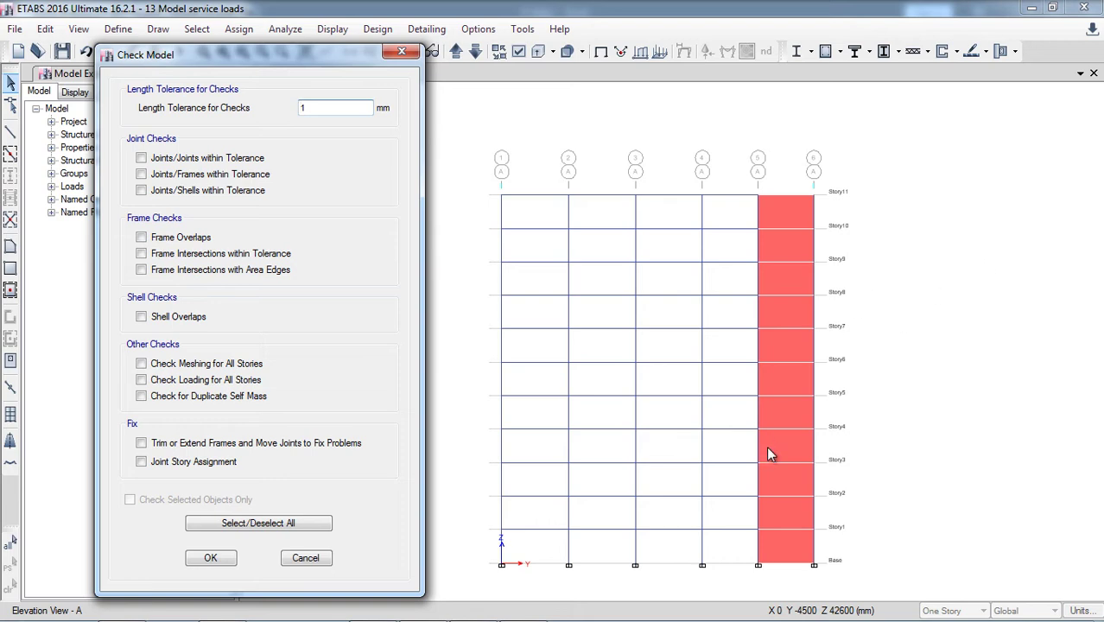
click(285, 522)
click(233, 563)
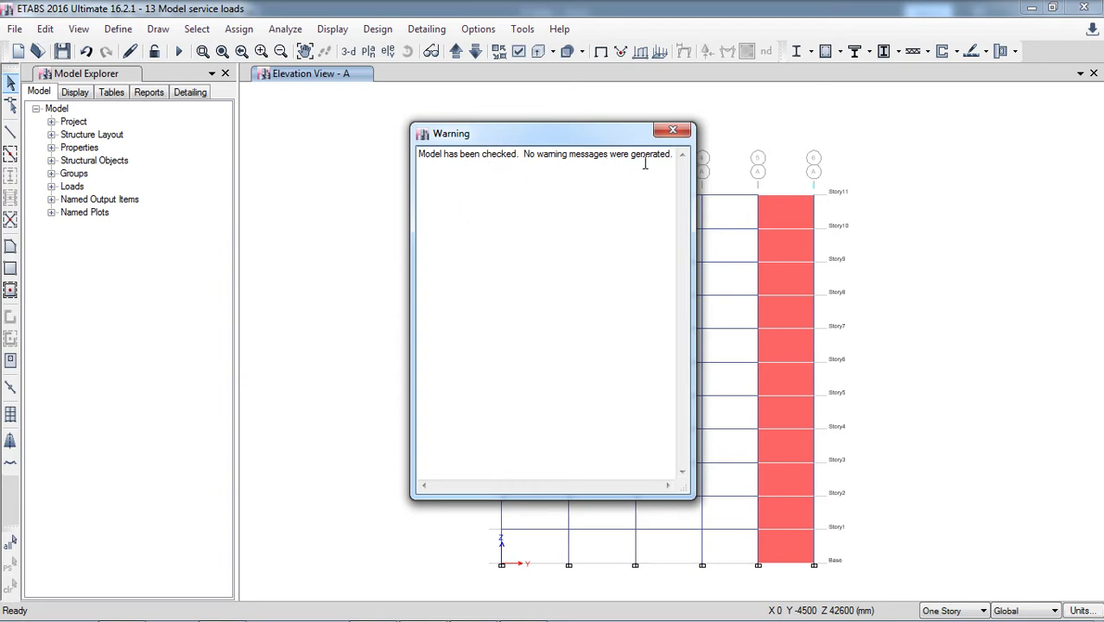
click(673, 130)
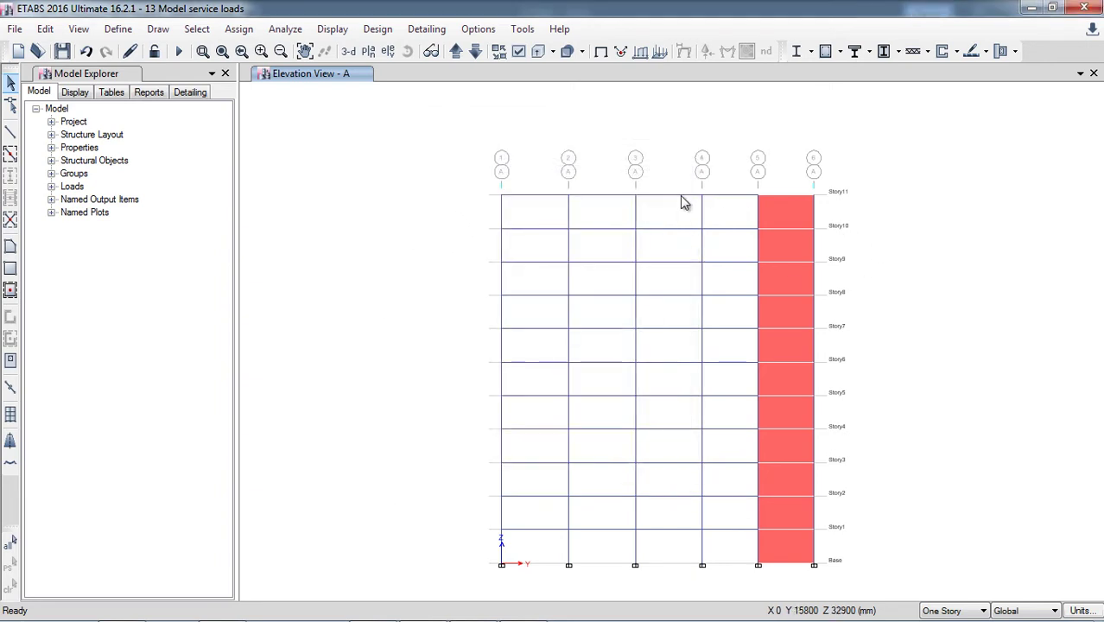
Run the analysis and display the Dead displacements in the 3-D view.
click(179, 51)
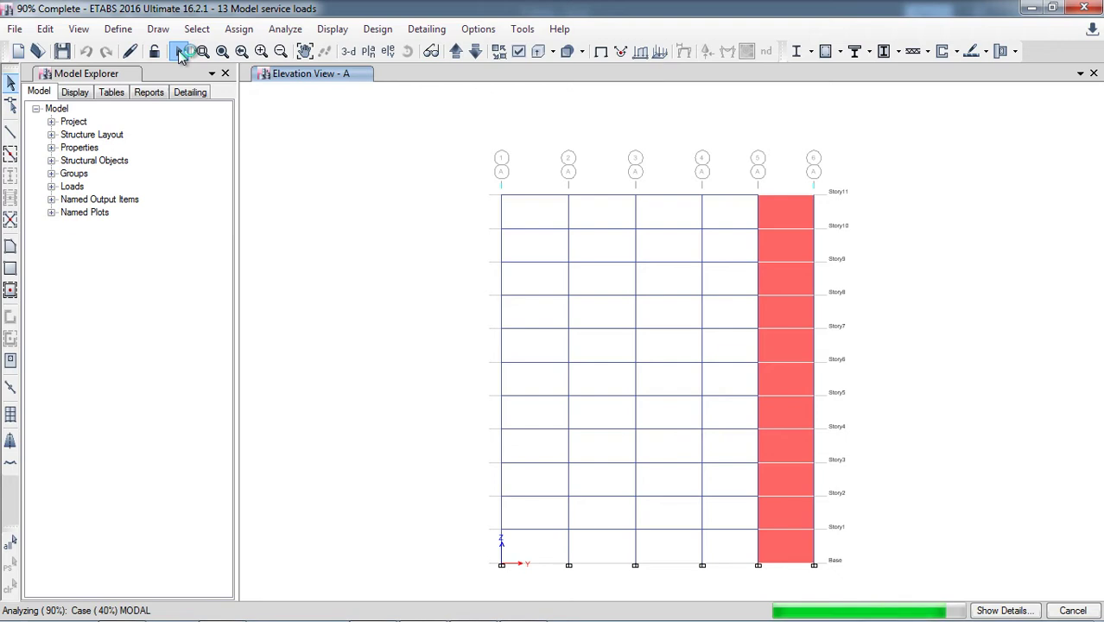
click(180, 52)
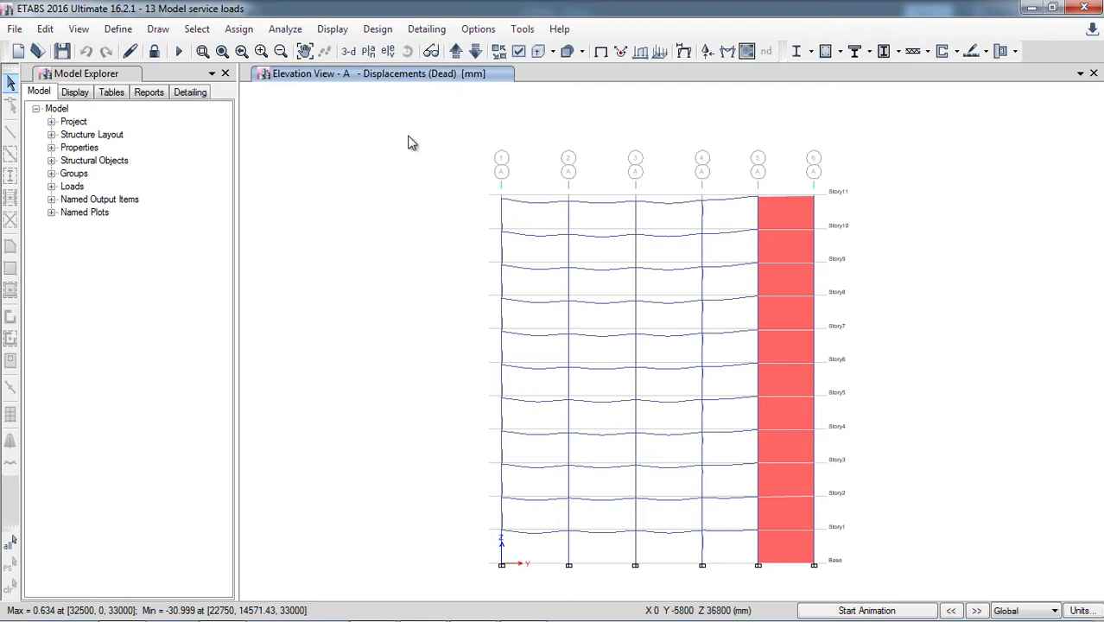
click(347, 52)
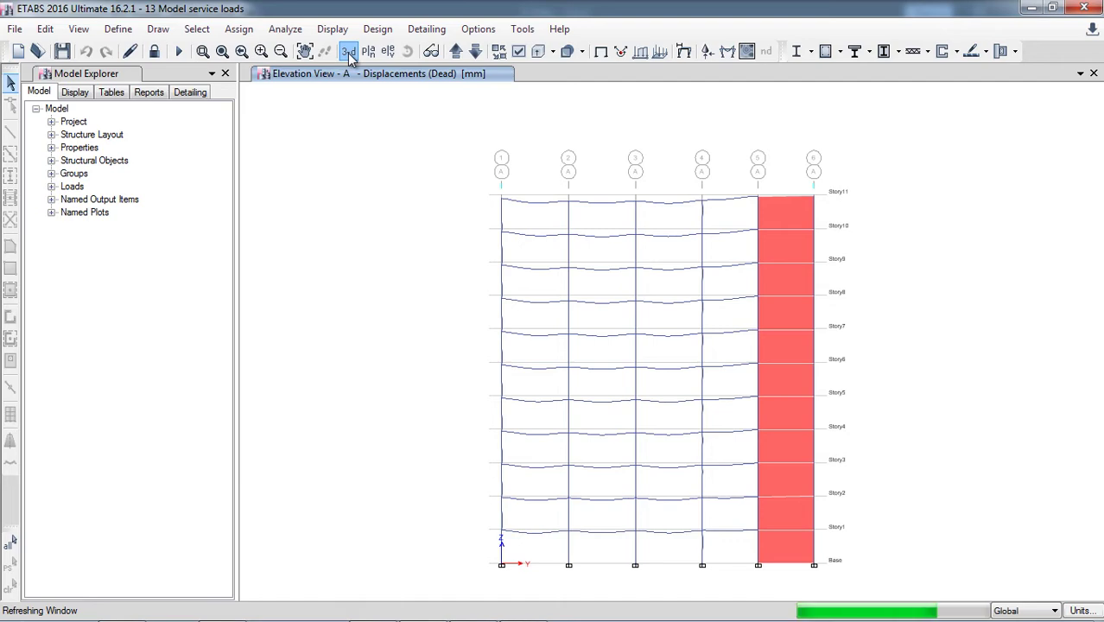
mouse_move(501, 181)
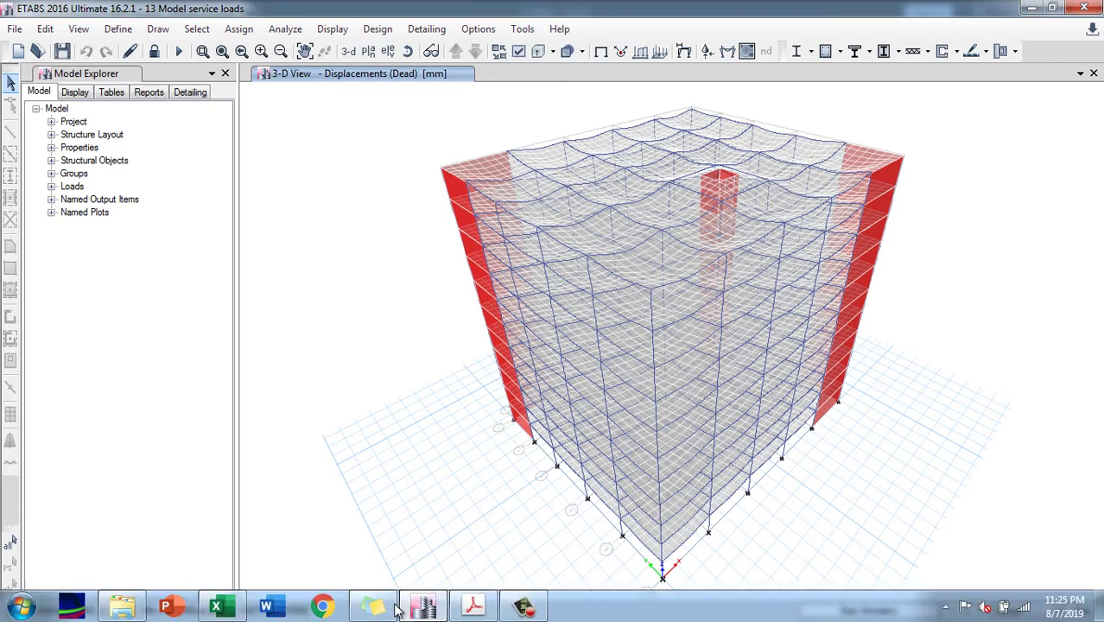
Consult the P-Delta workbook in Excel, return to ETABS, and show the Structure Layout Story Data table in an enlarged pane.
click(216, 605)
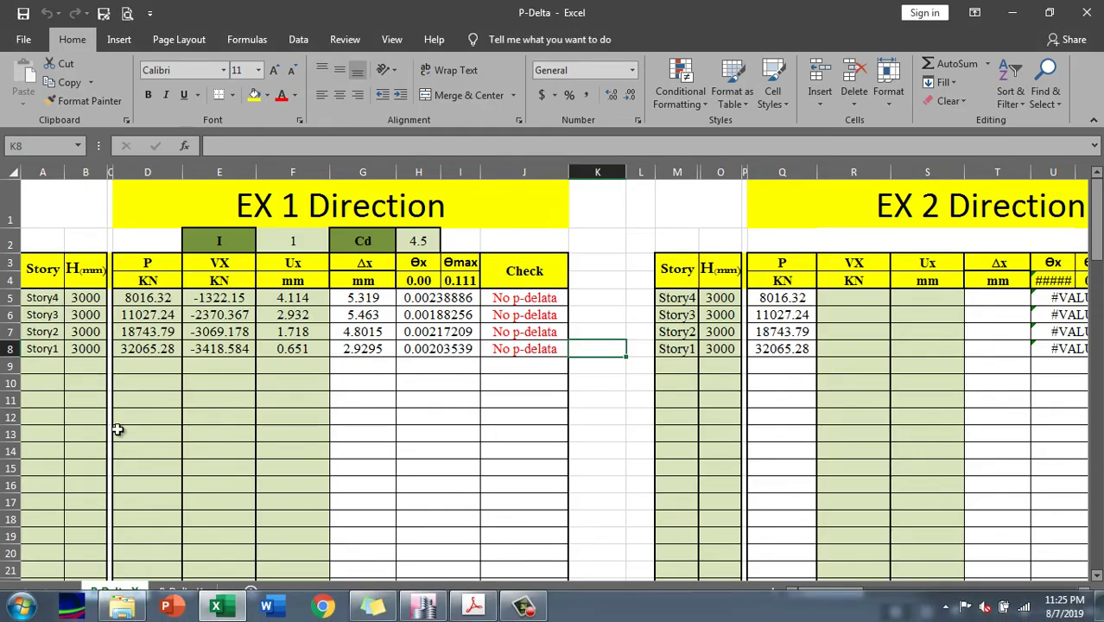
click(434, 610)
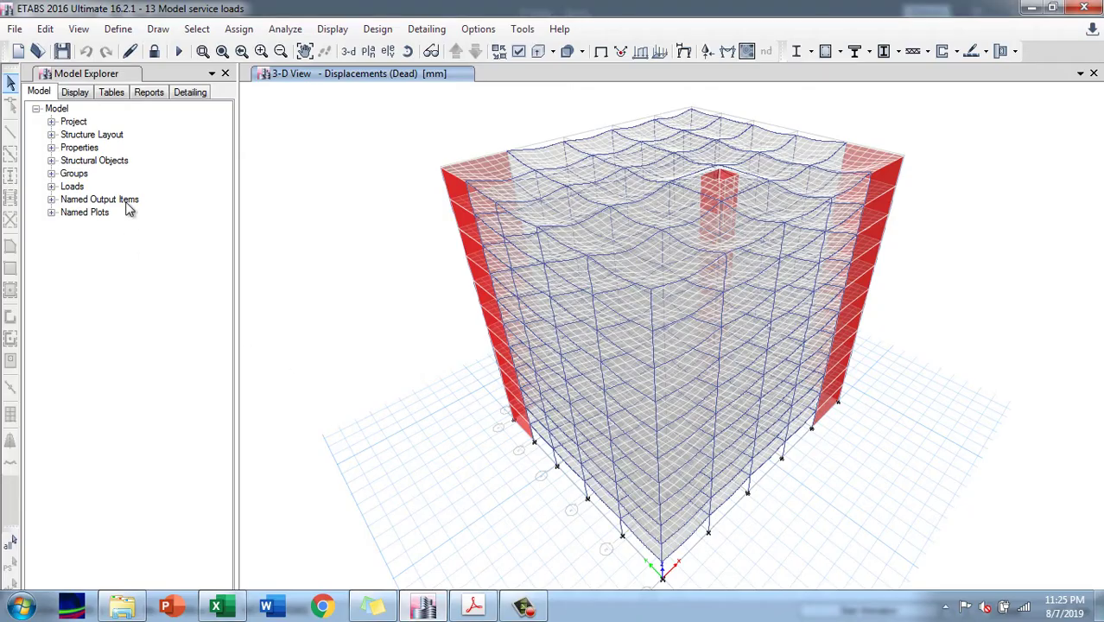
click(113, 92)
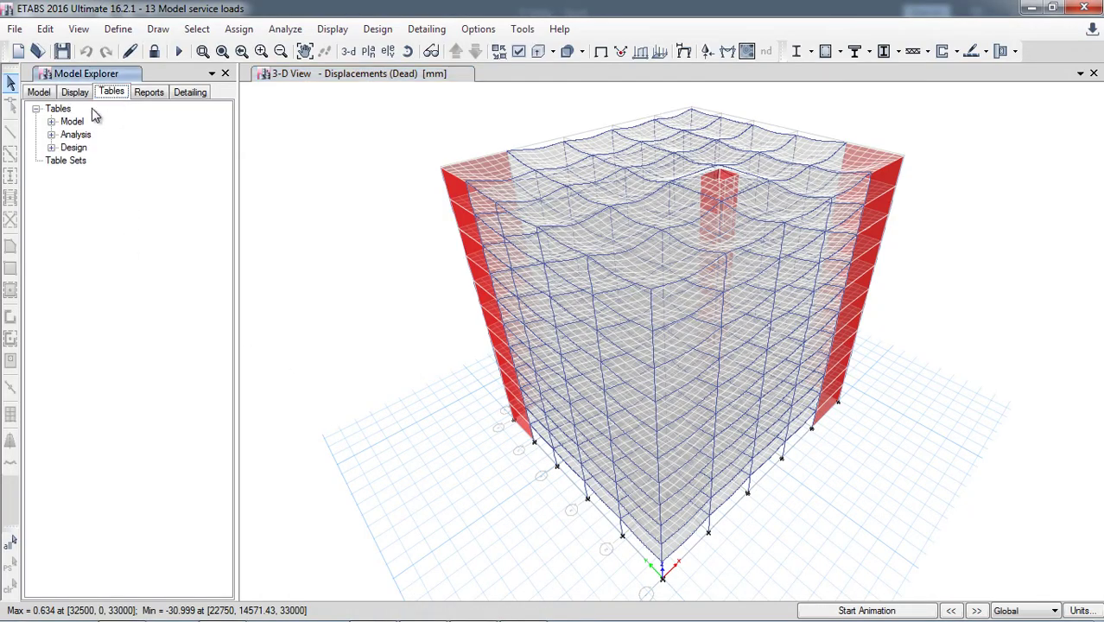
click(51, 122)
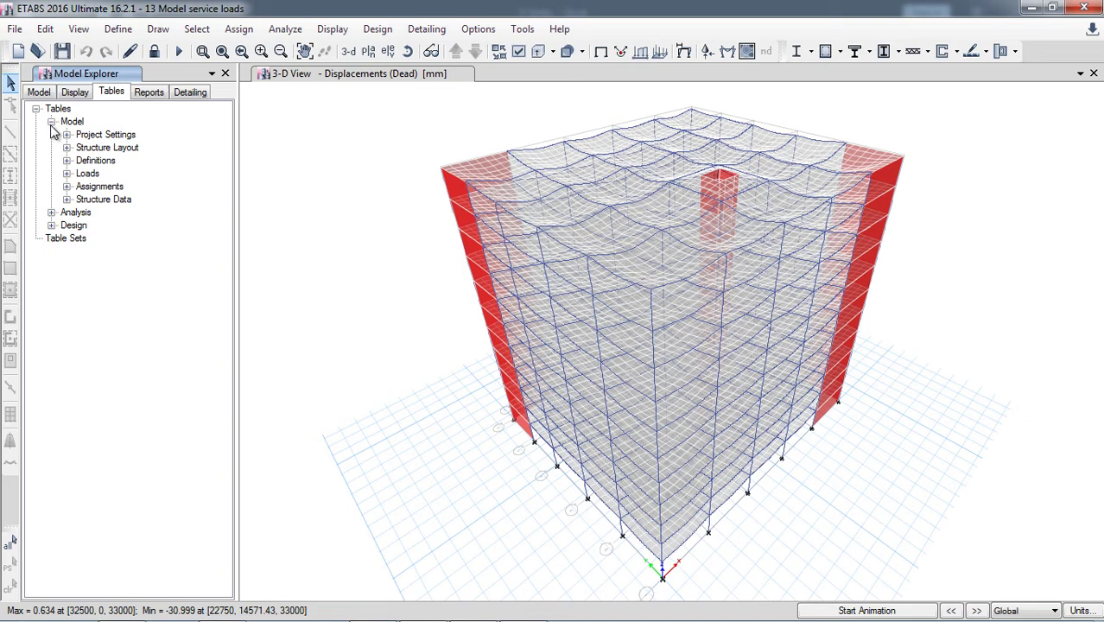
click(67, 199)
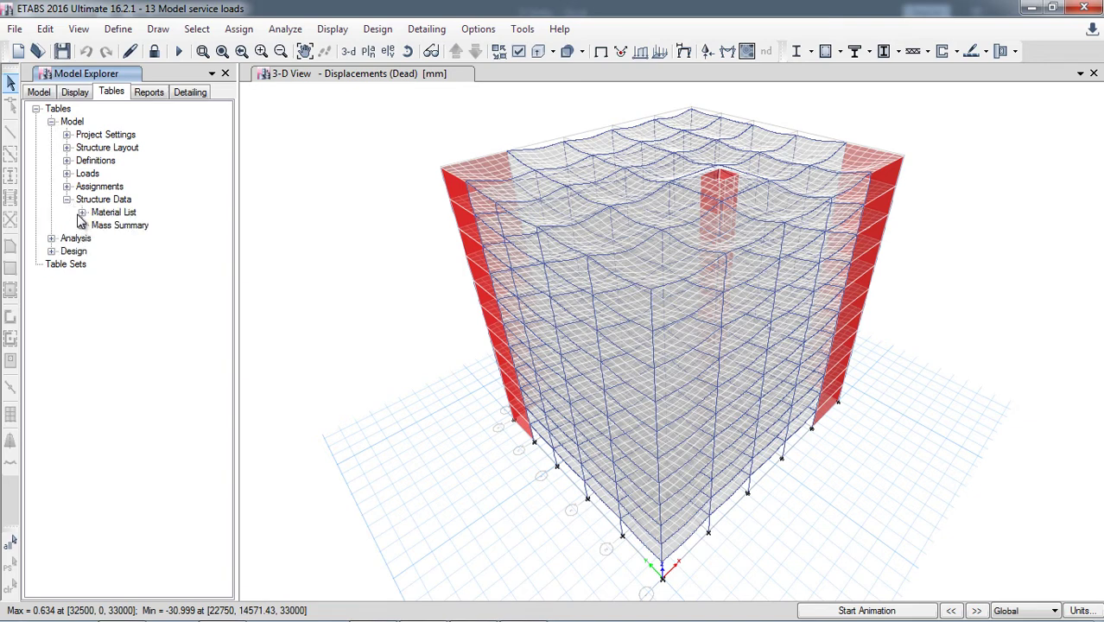
click(67, 147)
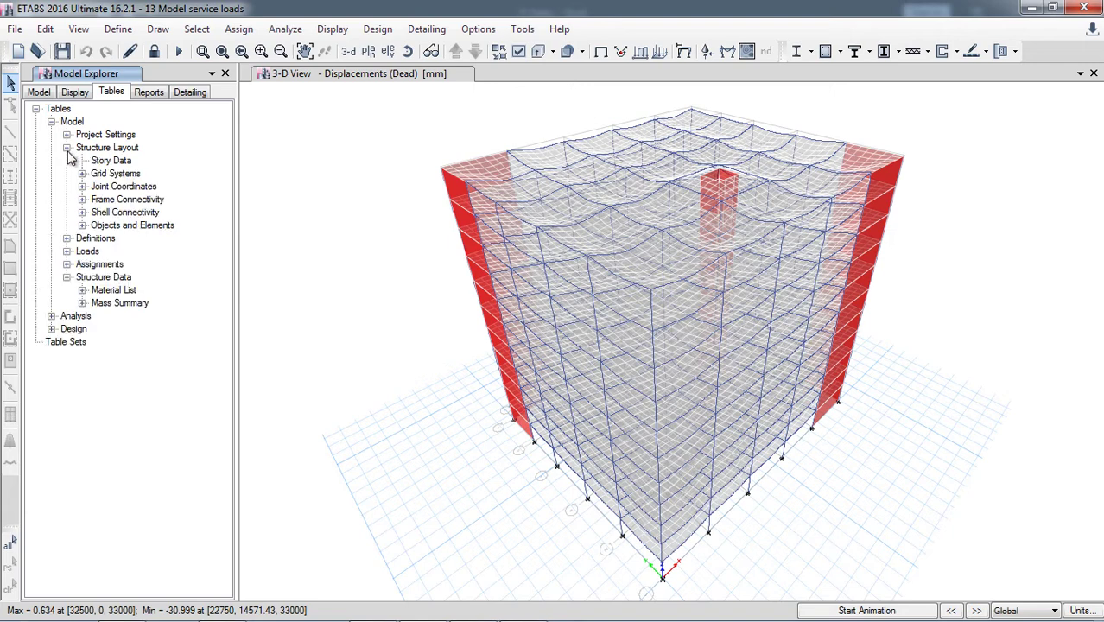
double_click(104, 162)
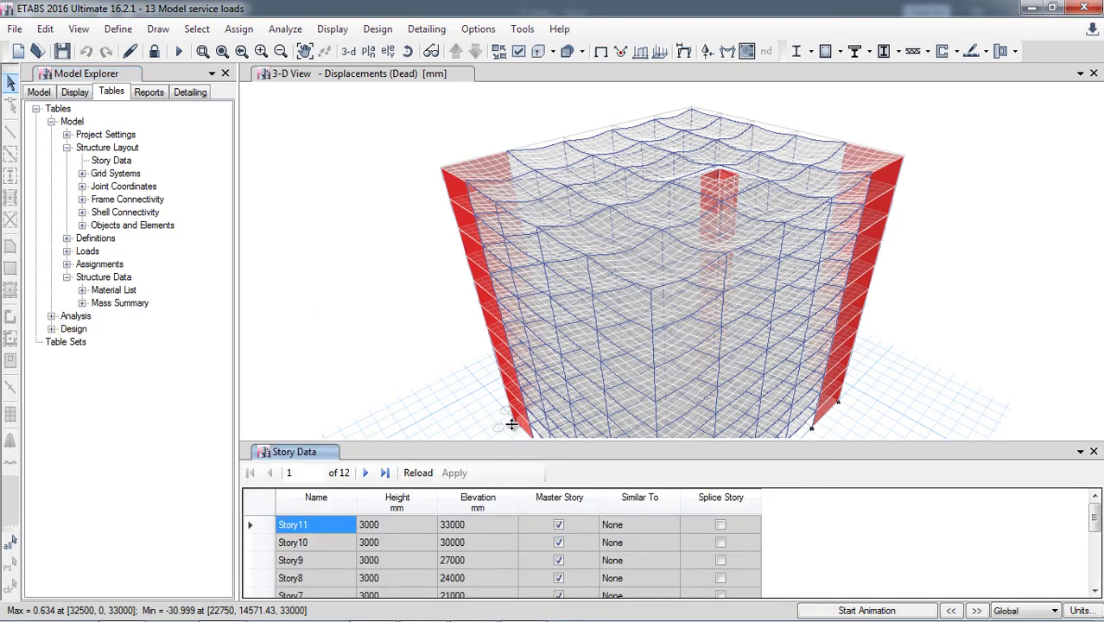
drag(511, 424, 510, 342)
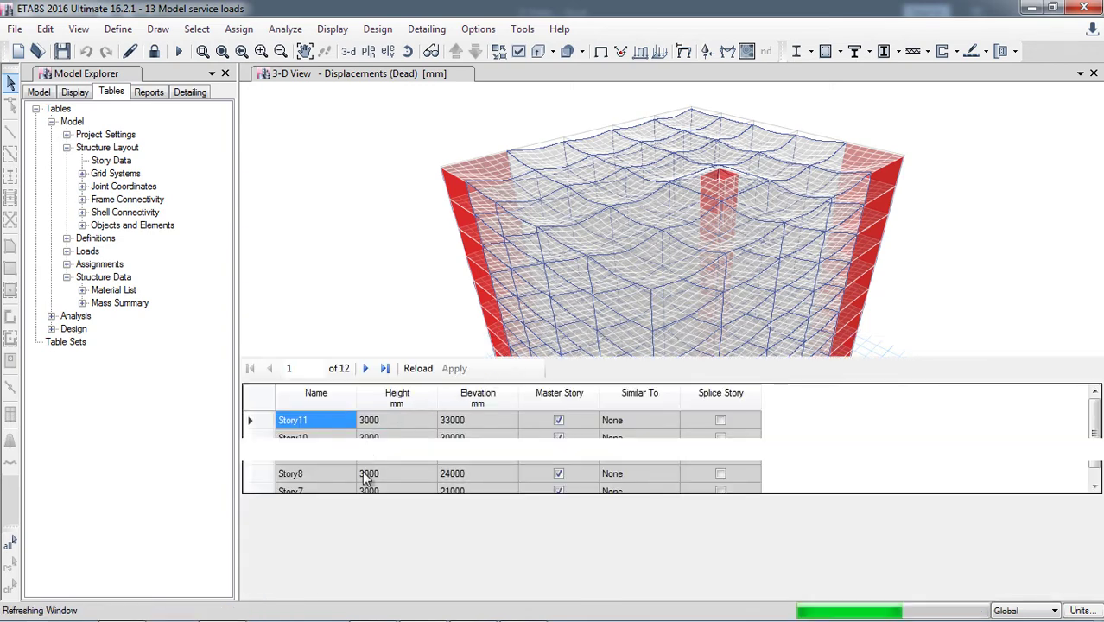
Copy the names and heights of Story11 down to Story1 from the Story Data table.
drag(318, 420, 405, 569)
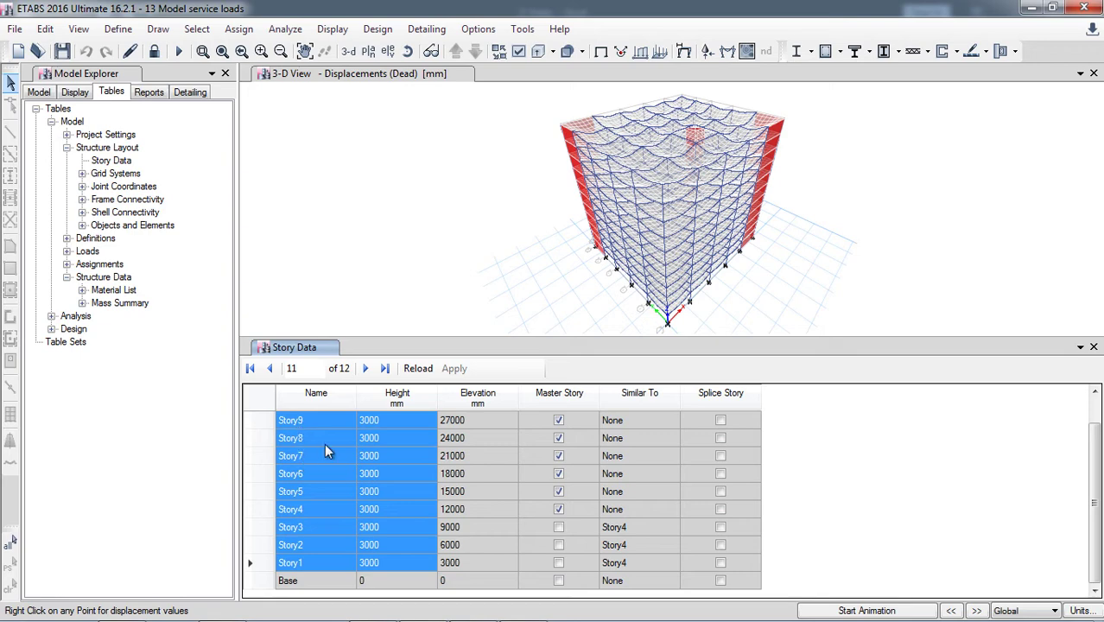
right_click(391, 441)
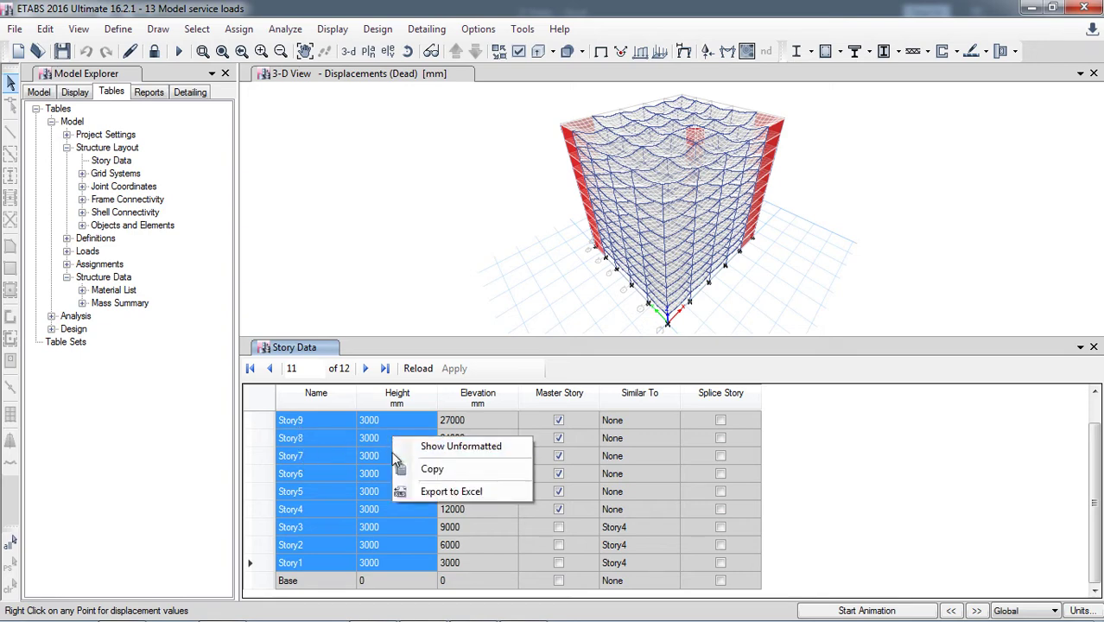
click(434, 469)
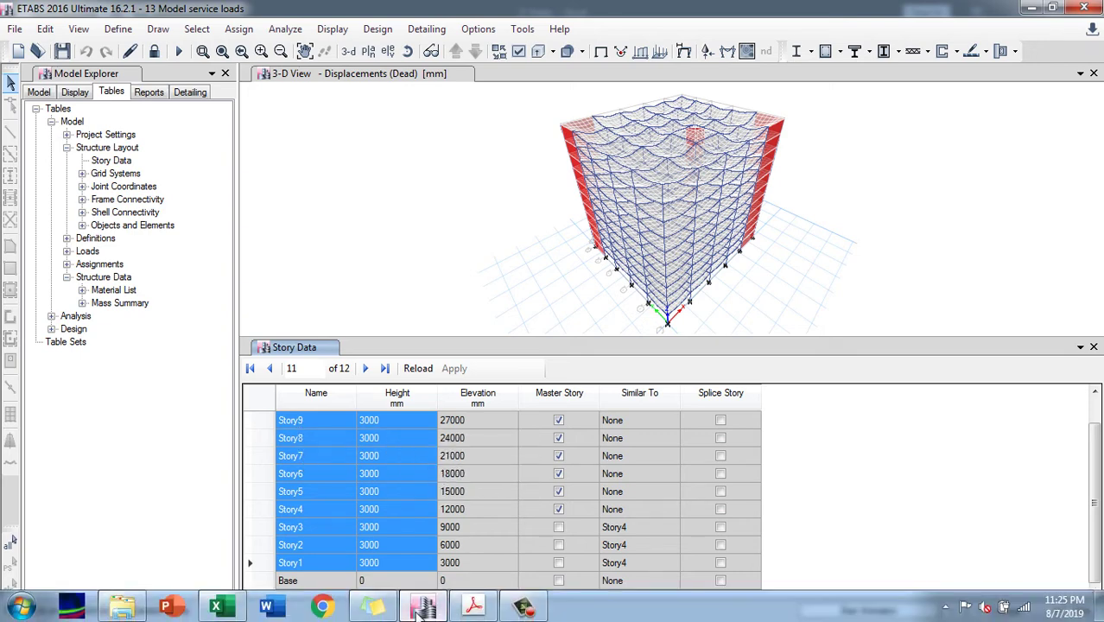
Switch to the P-Delta workbook in Excel and bring the story rows of the P-Delta X sheet into view.
click(220, 608)
scroll(155, 412, down, 1)
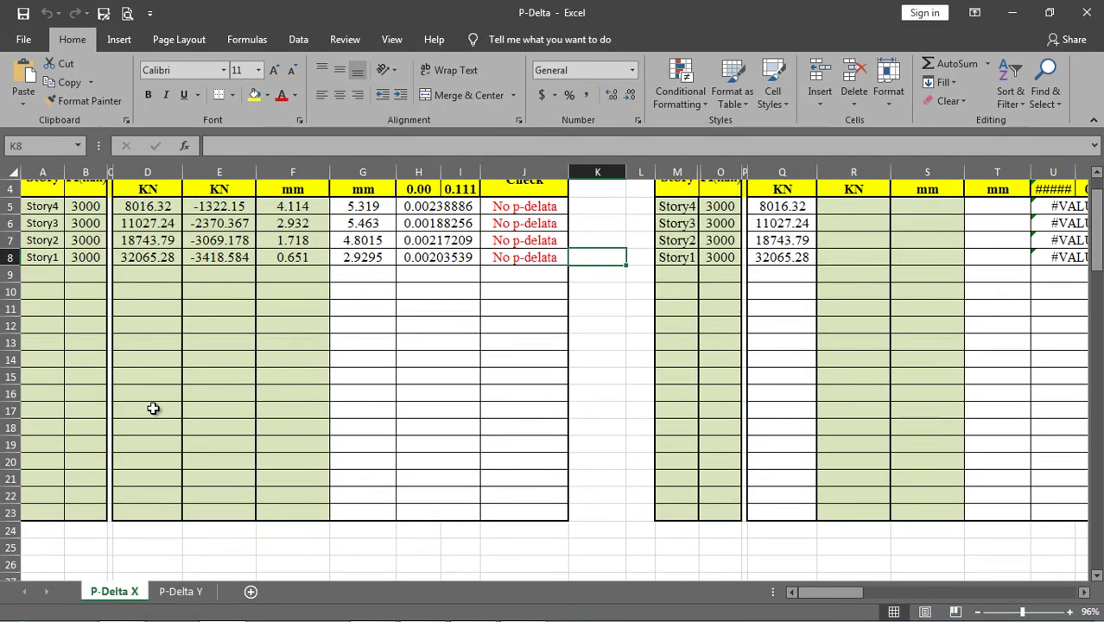
drag(42, 206, 83, 496)
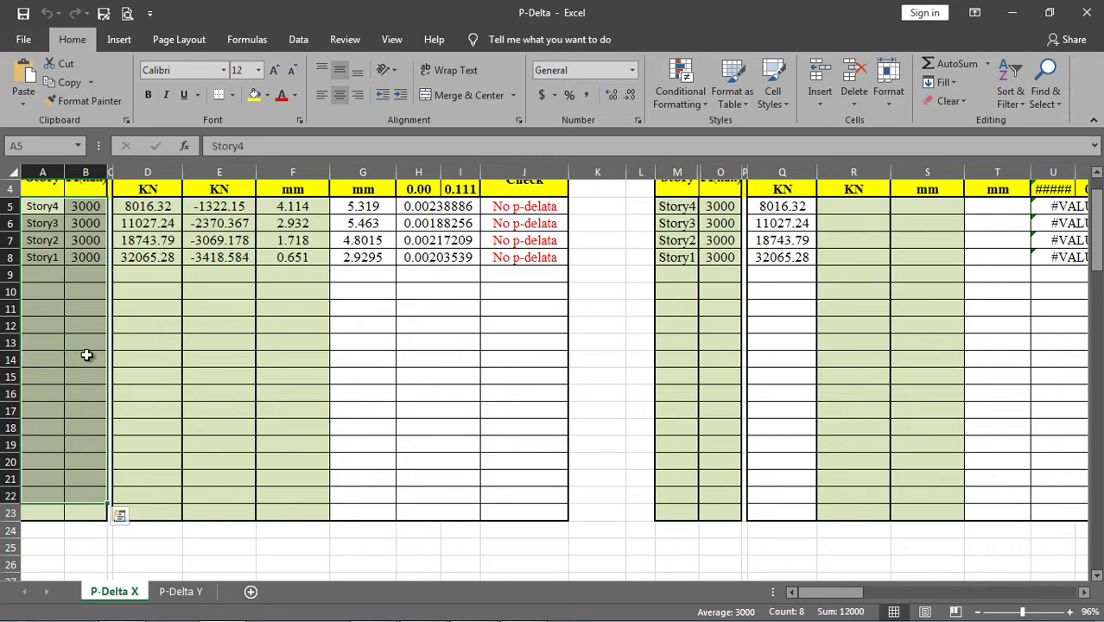
right_click(87, 293)
click(120, 345)
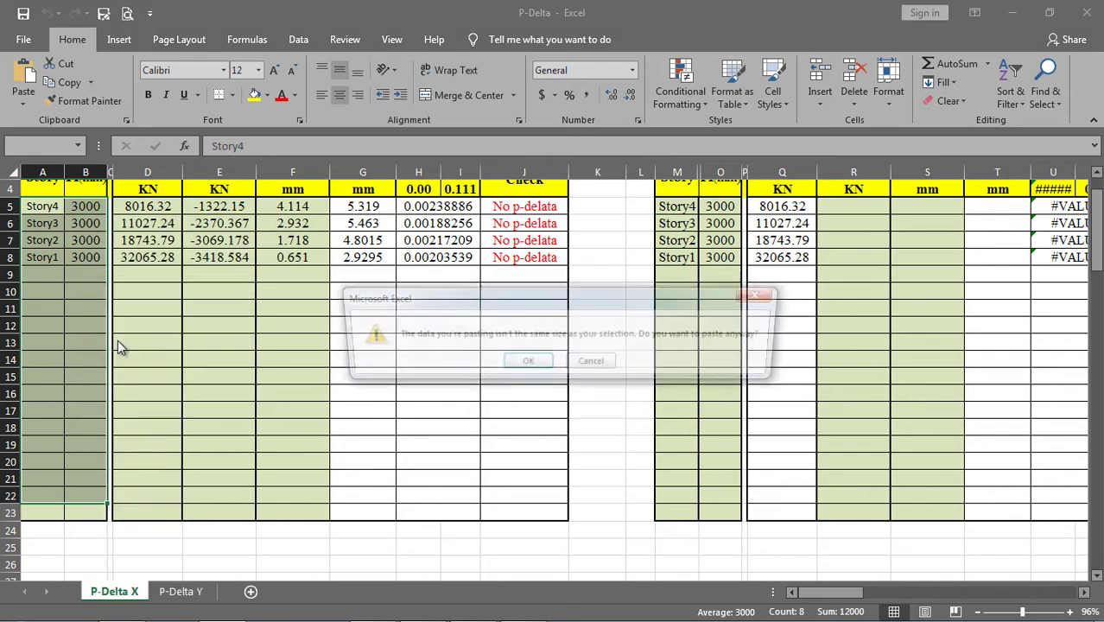
click(593, 364)
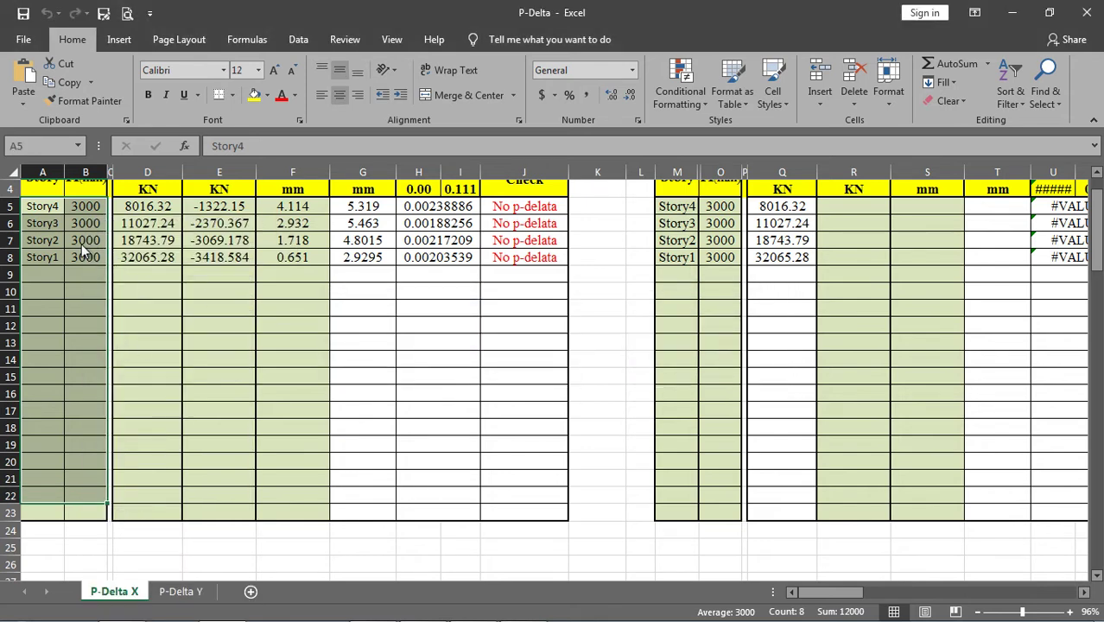
right_click(82, 247)
click(75, 286)
Paste the copied story names and heights from cell A5 of the P-Delta X sheet, matching the destination formatting.
click(36, 211)
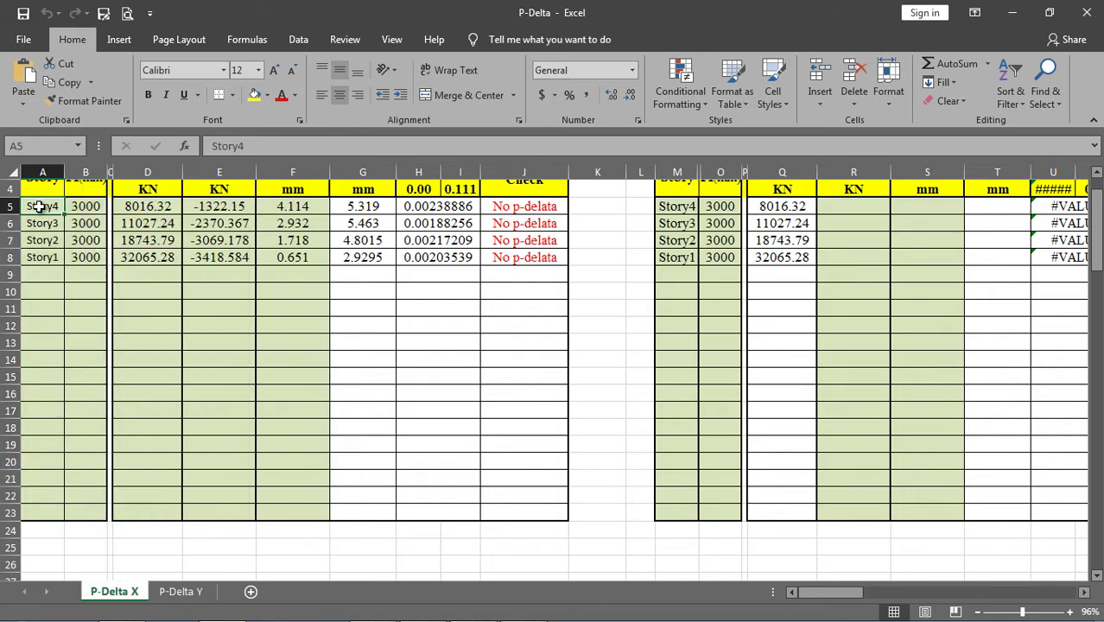
right_click(39, 207)
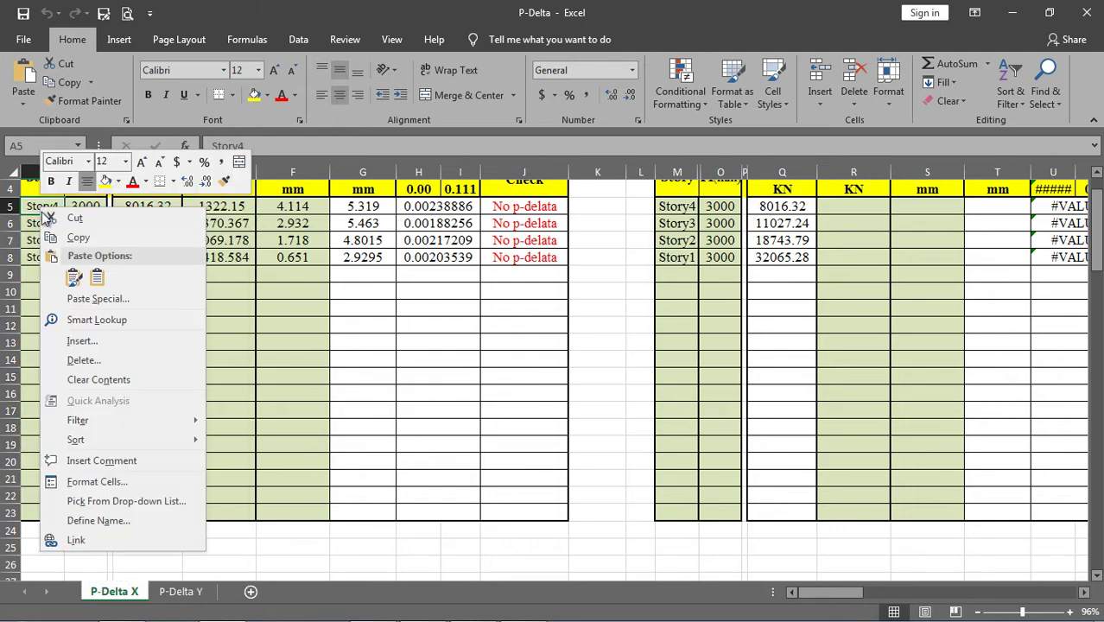
click(76, 278)
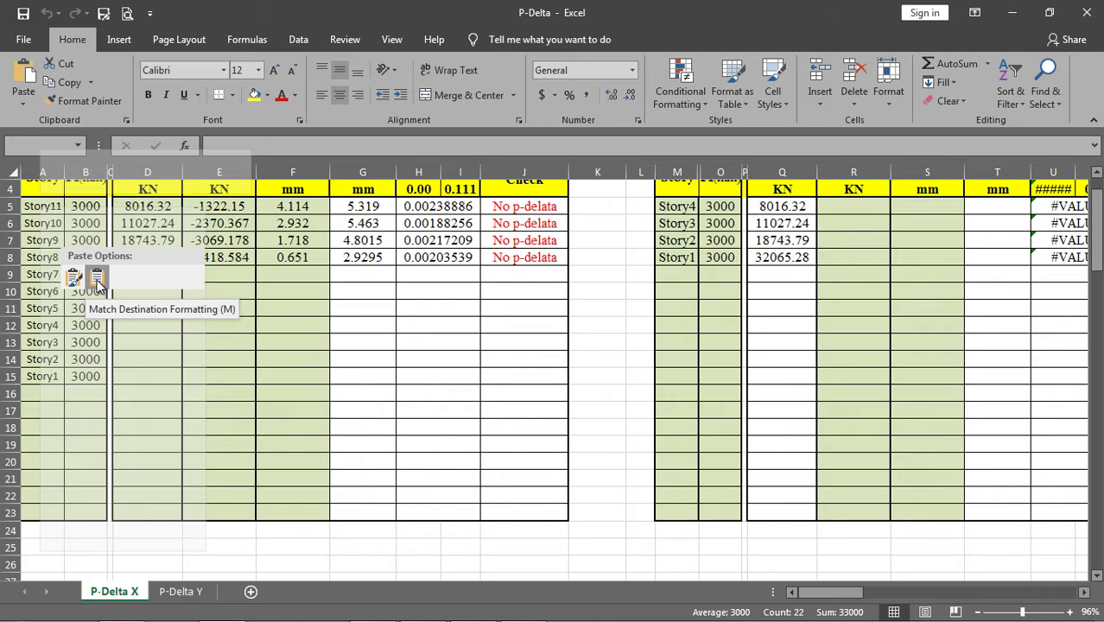
click(97, 280)
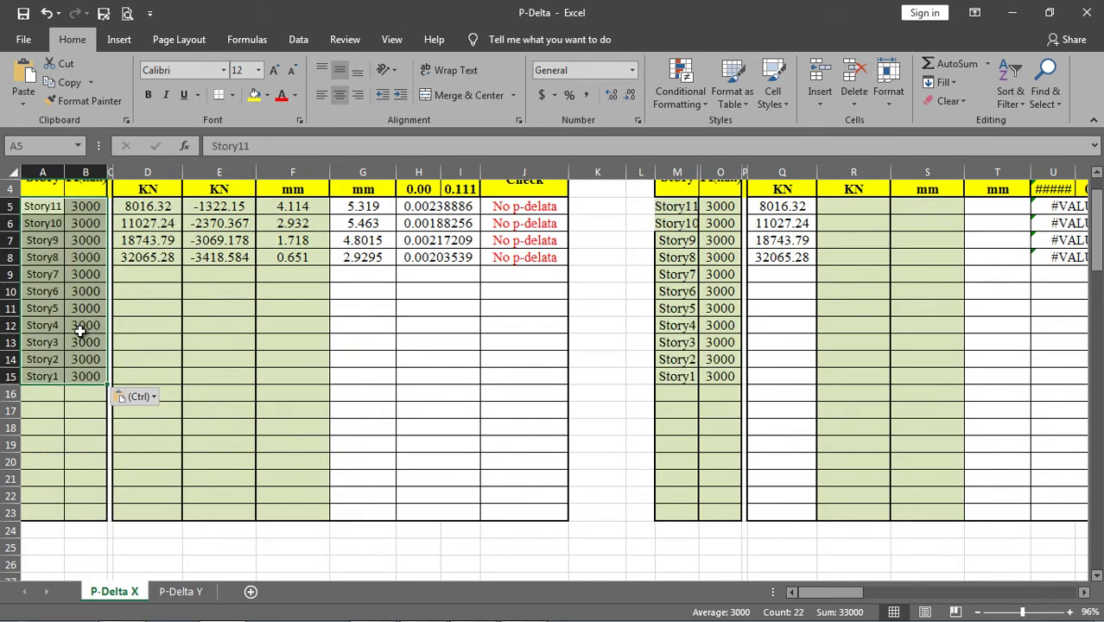
click(79, 394)
scroll(136, 339, up, 1)
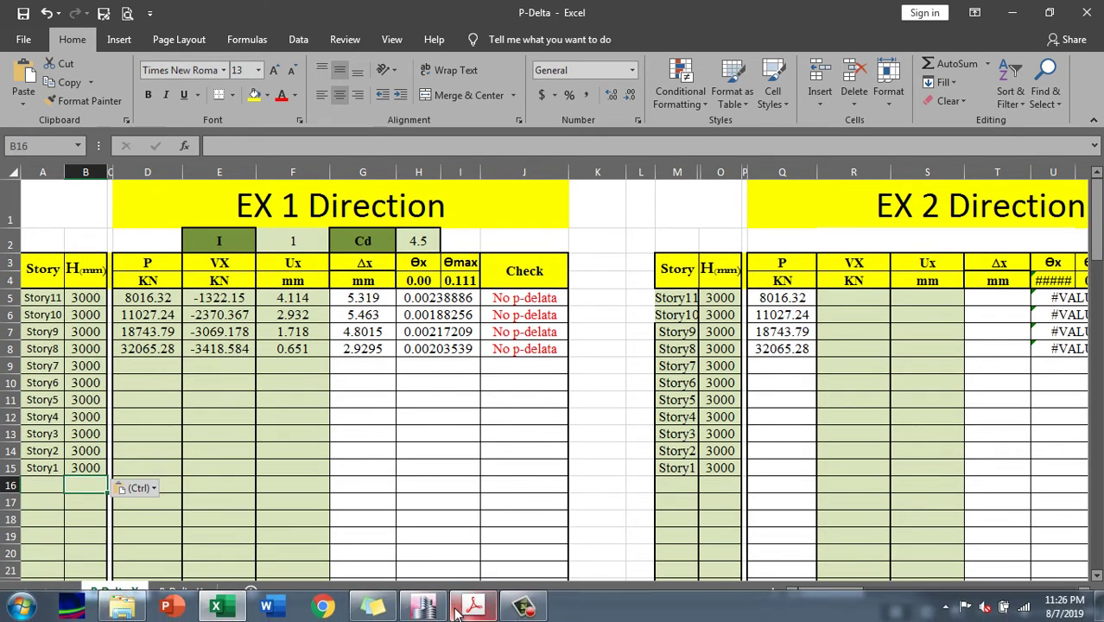
Return to ETABS and show the Story Forces table from the analysis structure results.
mouse_move(516, 612)
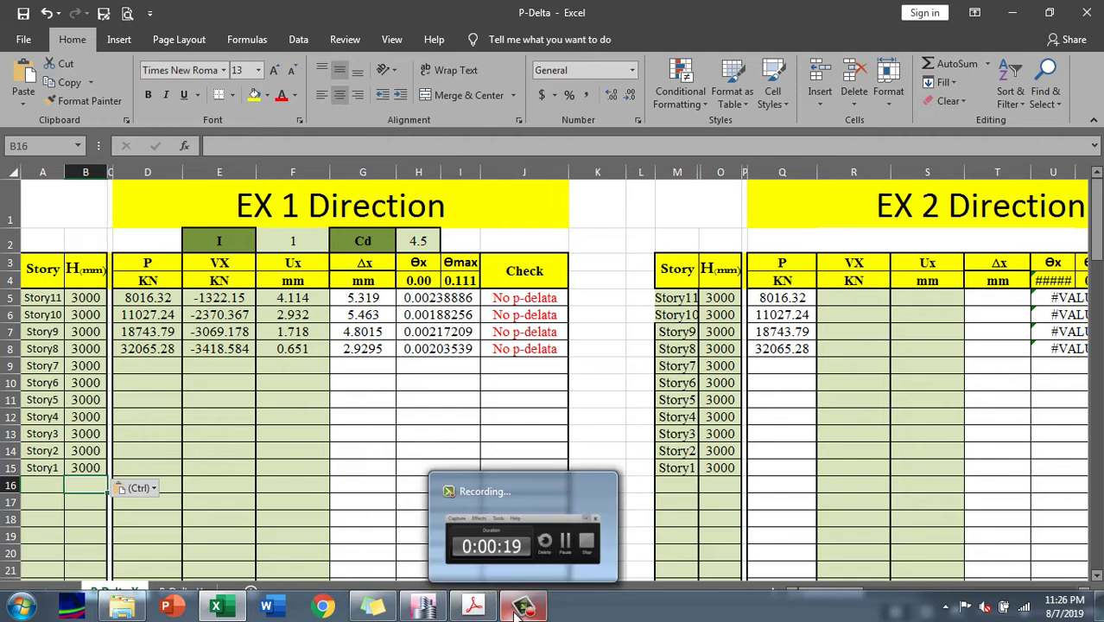
click(437, 610)
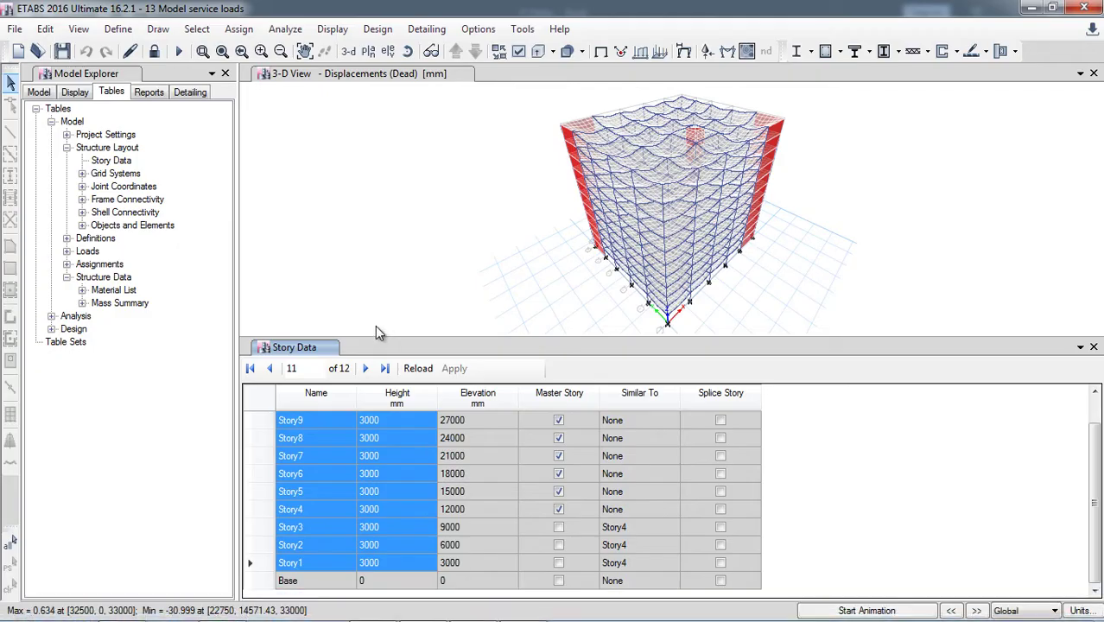
click(52, 317)
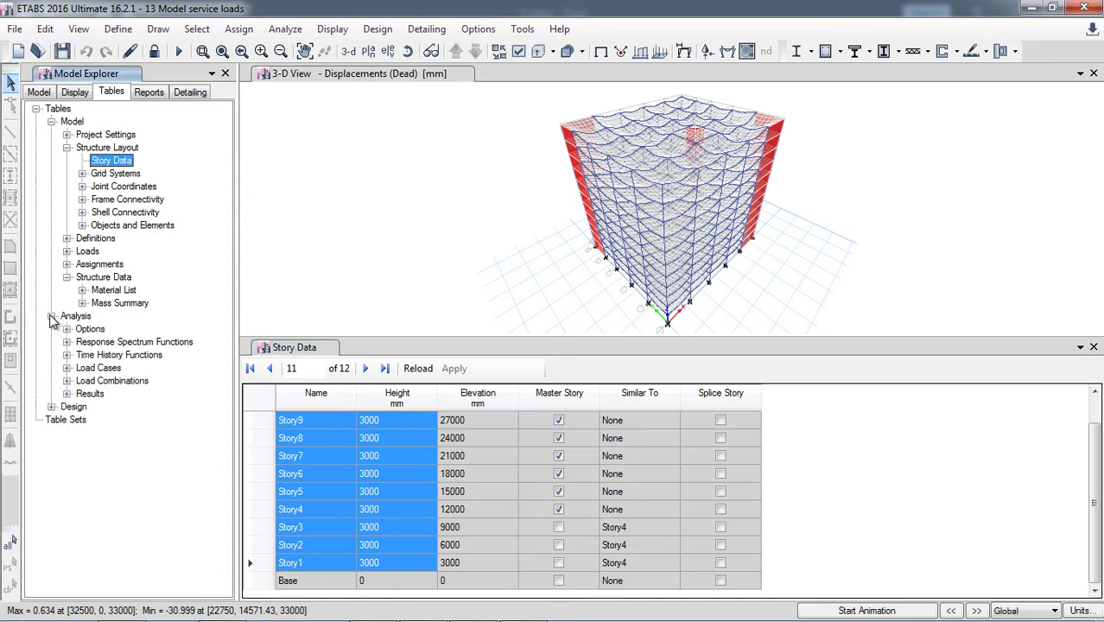
click(68, 394)
click(82, 446)
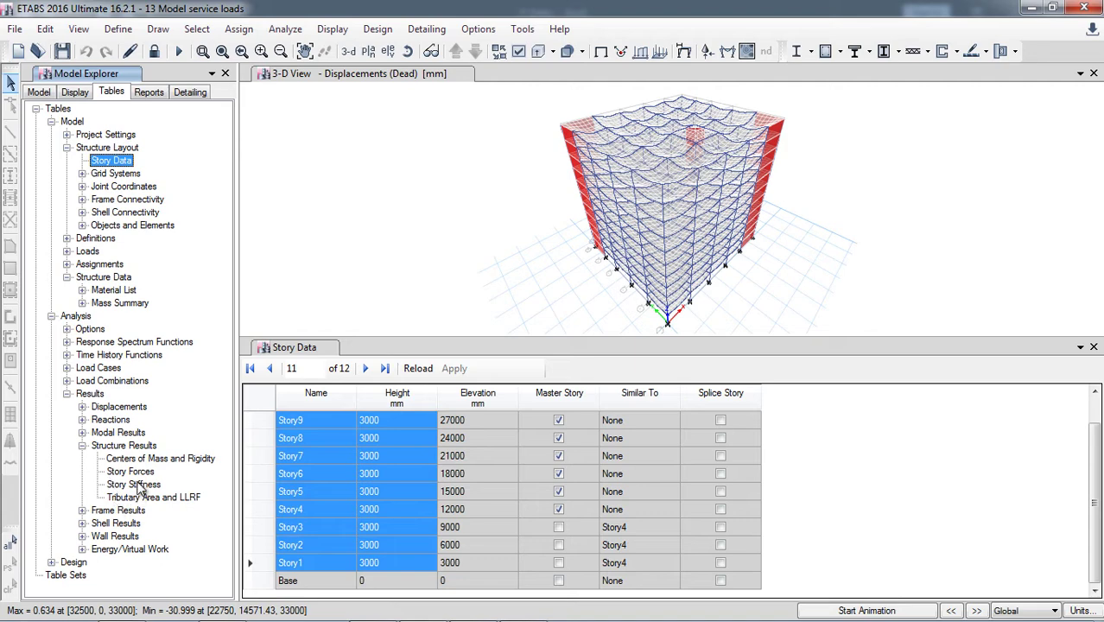
click(137, 474)
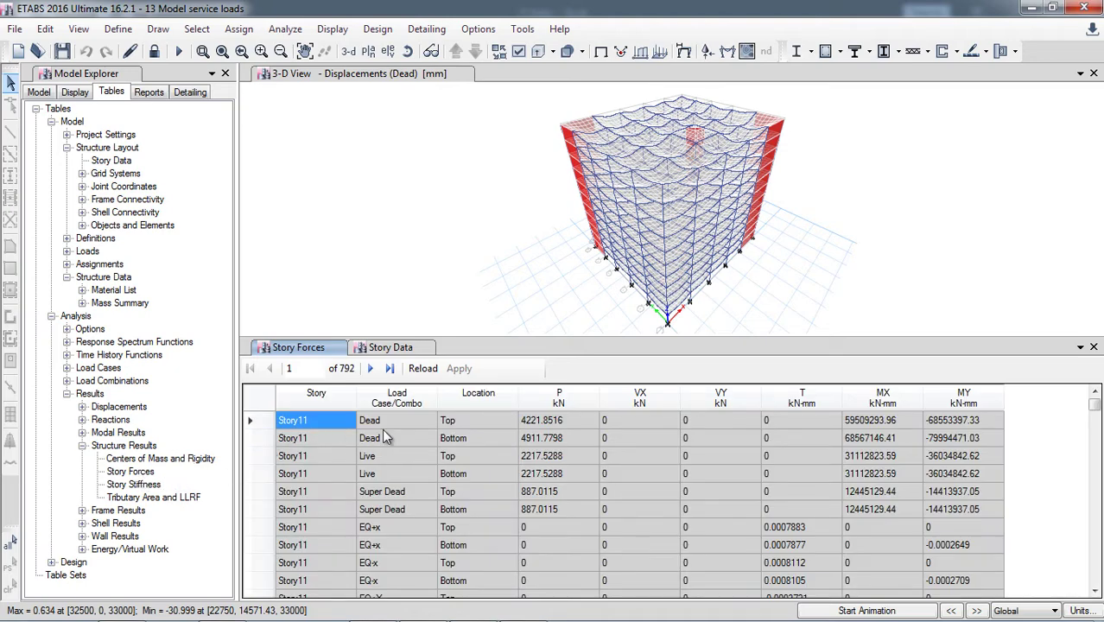
Filter the Story Forces table to load combination P=D+L and location Bottom.
right_click(397, 409)
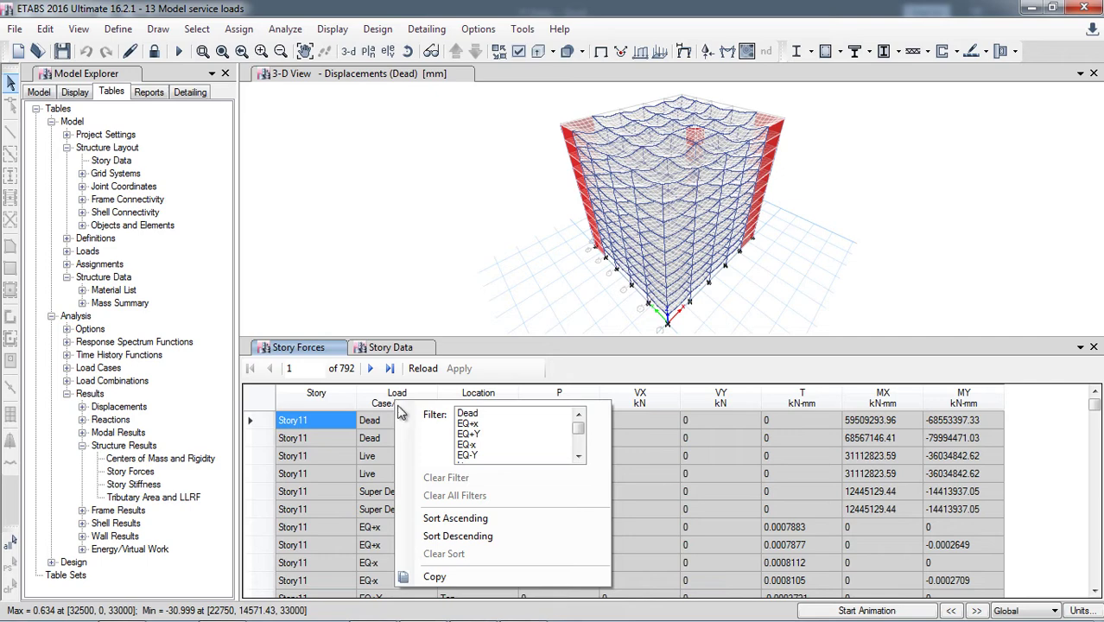
click(582, 441)
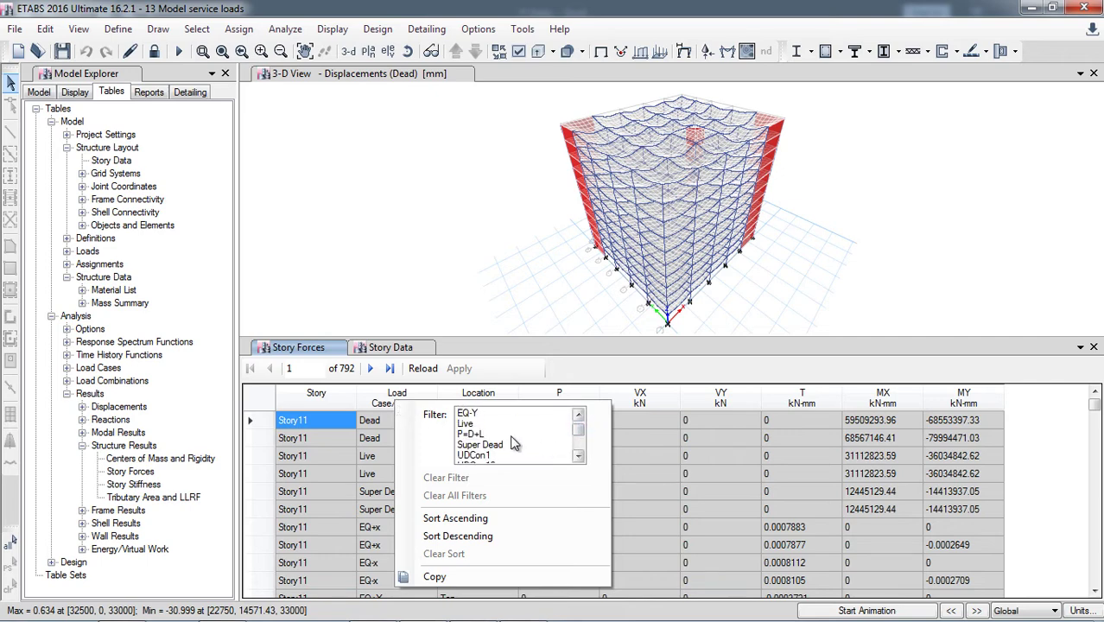
click(477, 435)
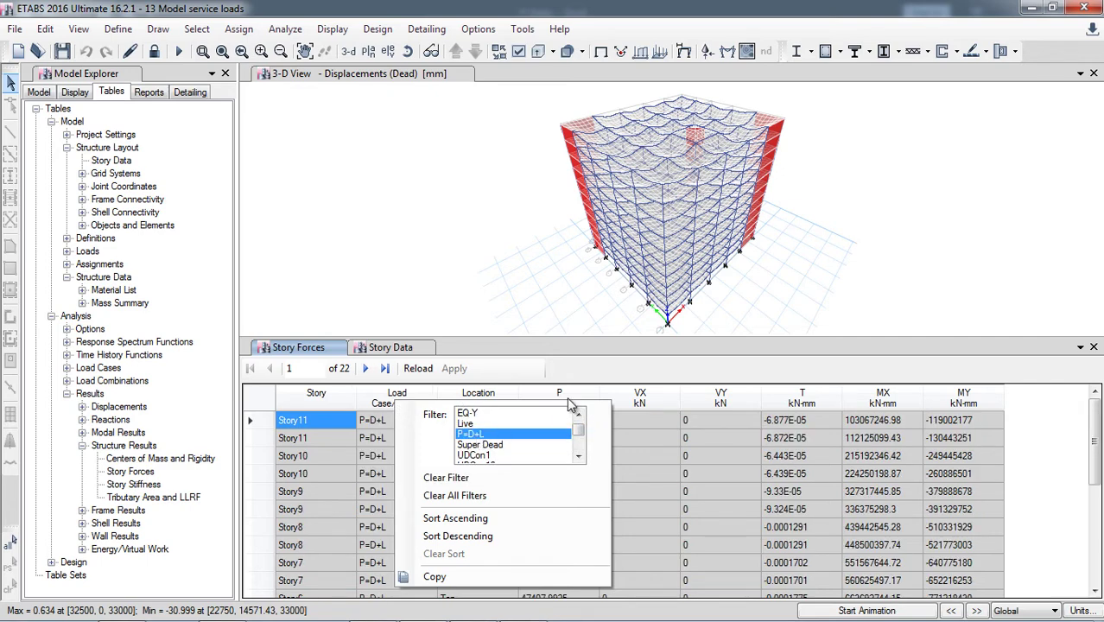
click(587, 376)
right_click(474, 403)
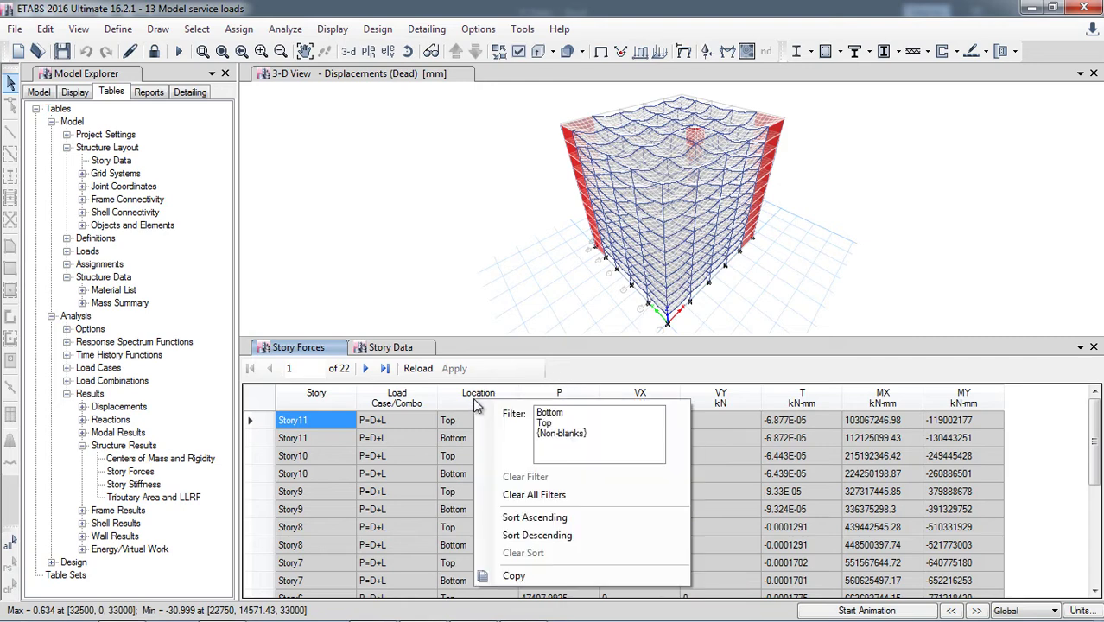
click(554, 414)
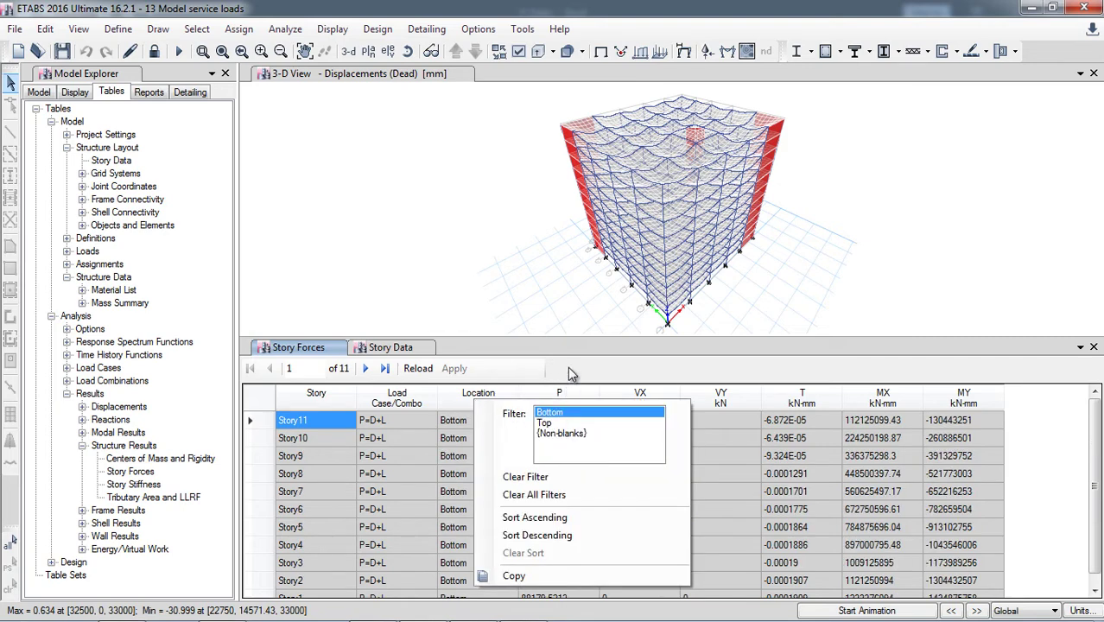
click(573, 374)
Copy the P column values for Story11 down to Story1 from the filtered Story Forces table.
click(557, 421)
drag(558, 421, 572, 614)
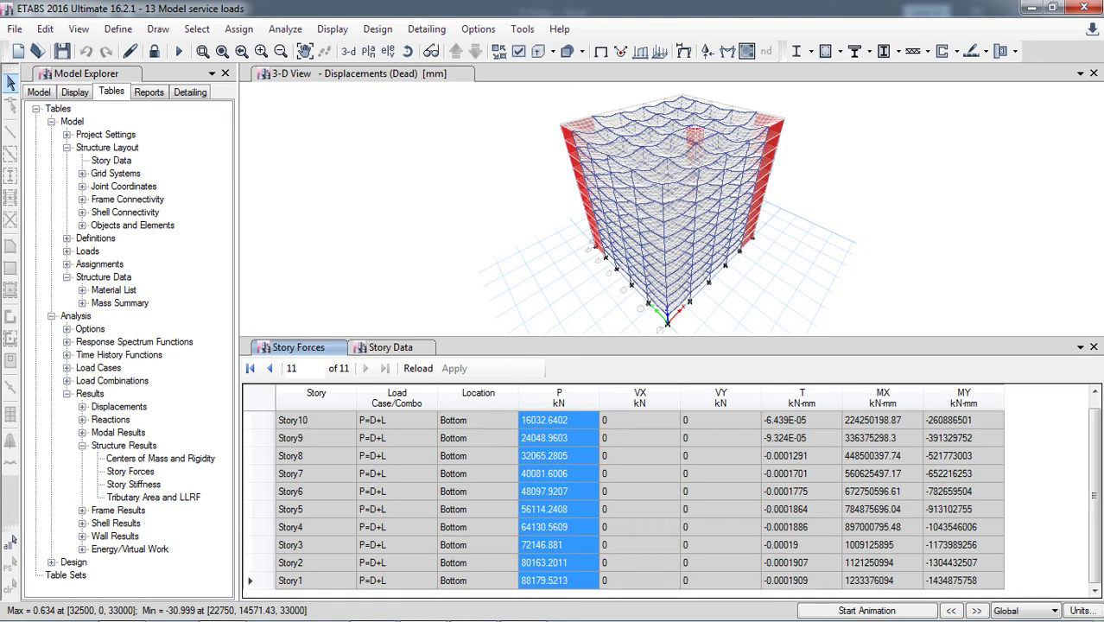
right_click(577, 568)
click(612, 589)
Switch to Excel and paste the axial forces into the EX 1 Direction P column, cells D5 to D15, matching the destination formatting.
mouse_move(424, 616)
click(216, 608)
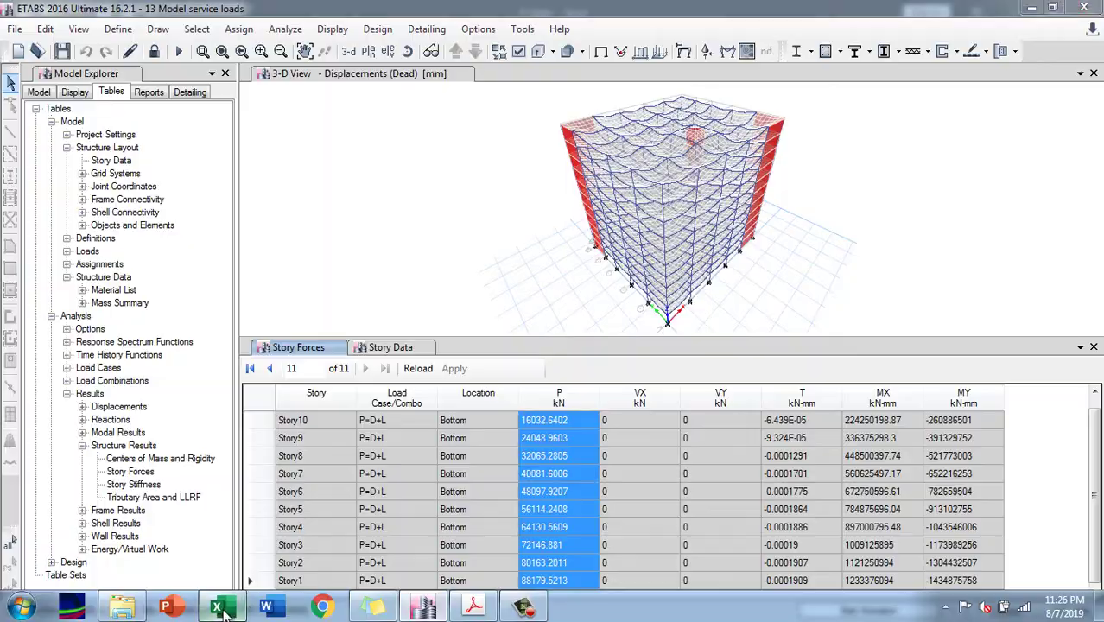
drag(157, 297, 170, 473)
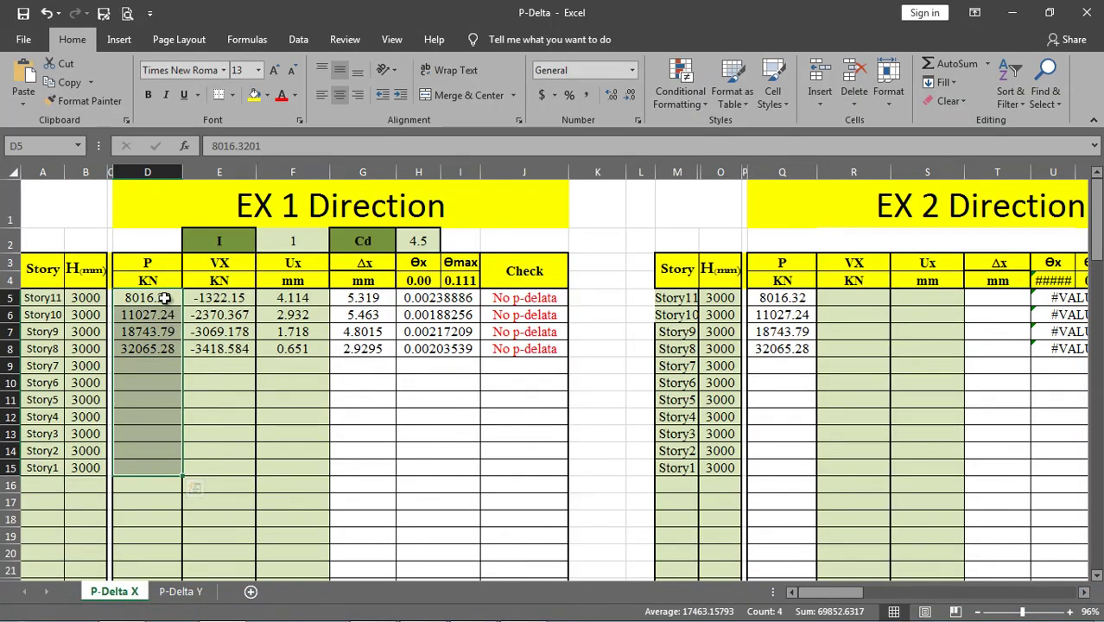
right_click(166, 300)
click(223, 345)
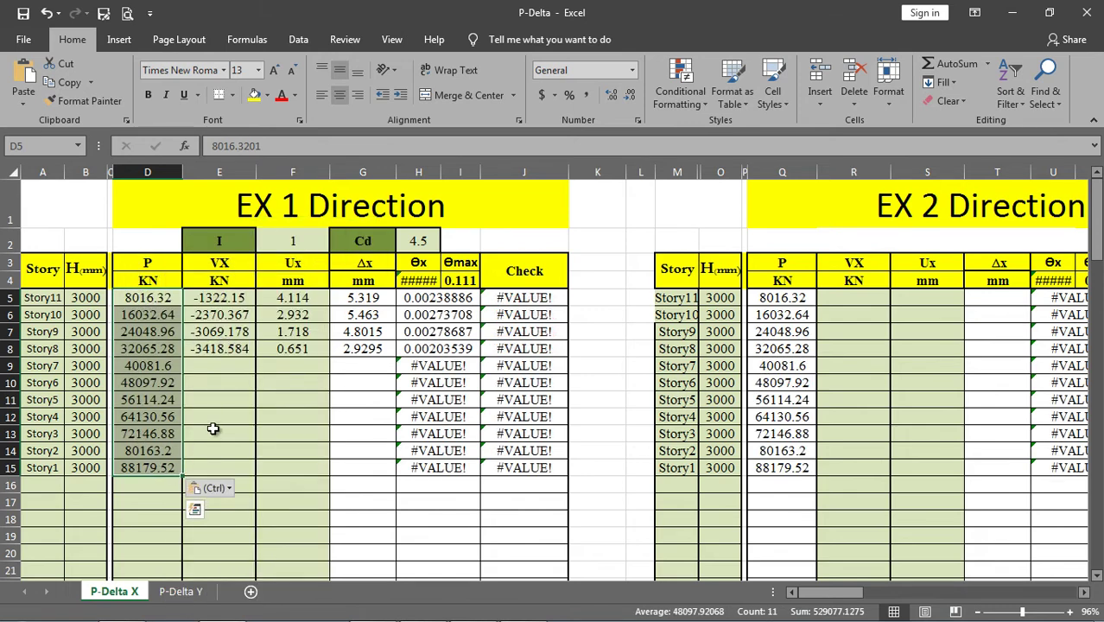
click(161, 520)
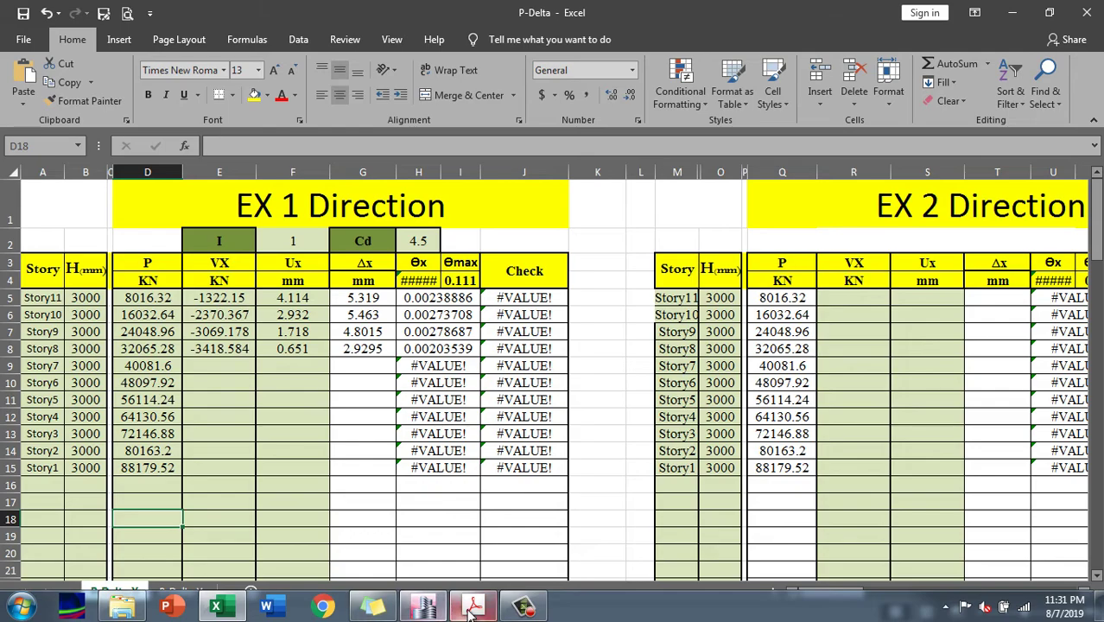
Return to ETABS and change the Story Forces load case filter to EQ+x, keeping the Bottom location.
click(430, 611)
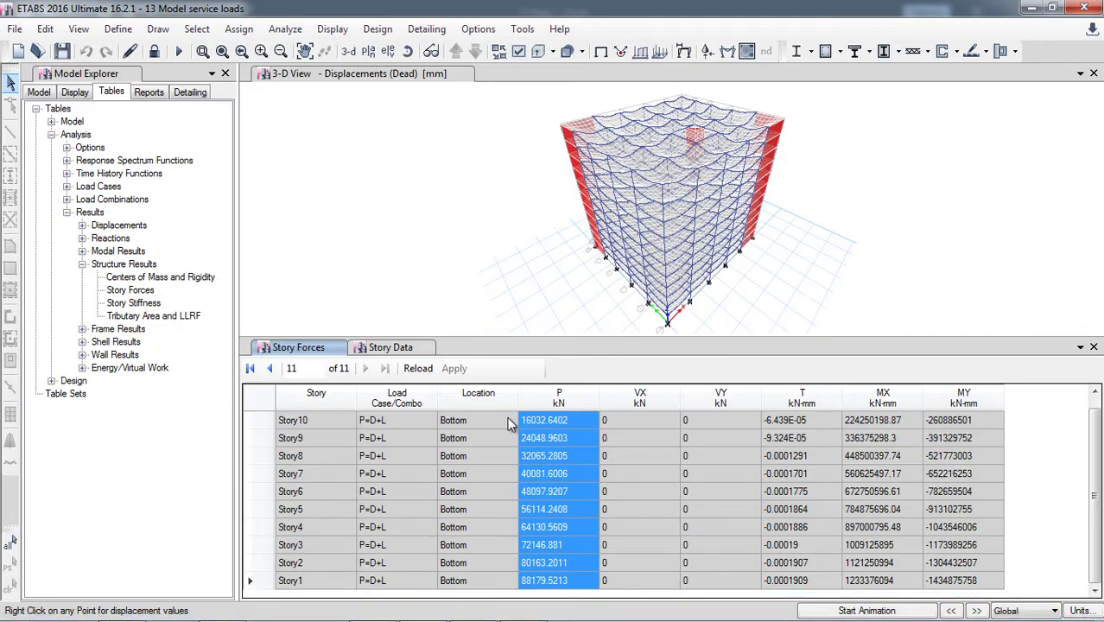
right_click(399, 399)
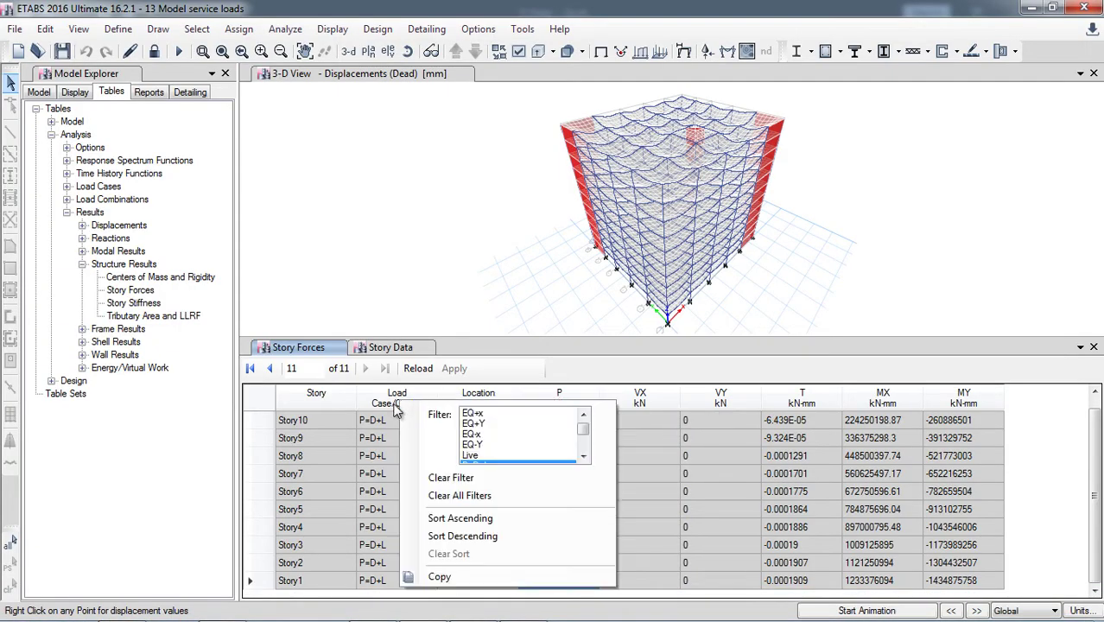
click(477, 414)
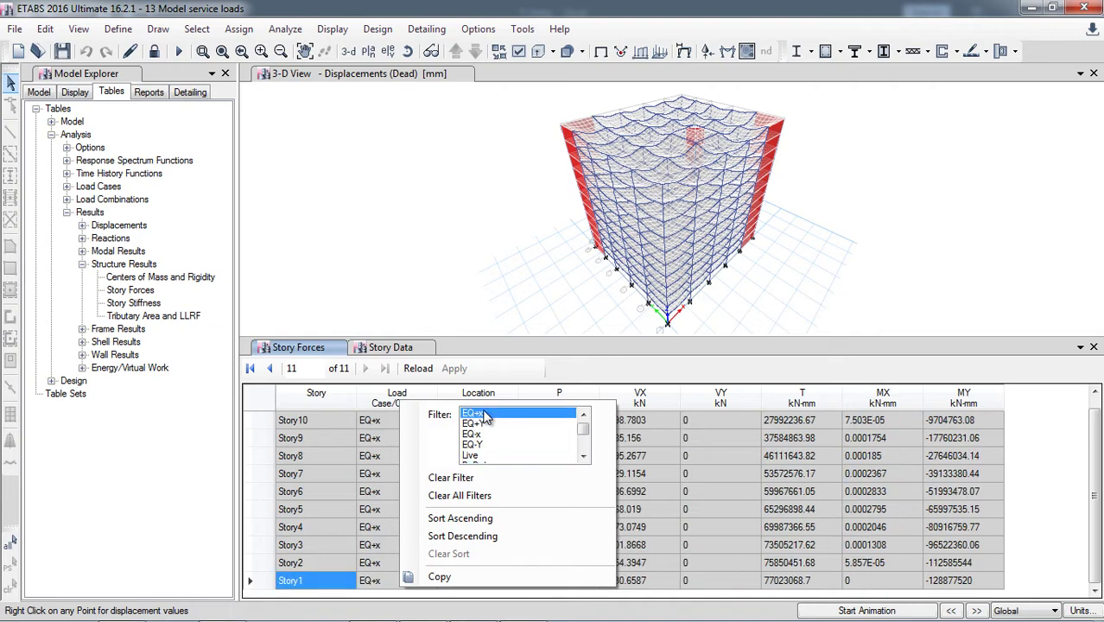
click(592, 372)
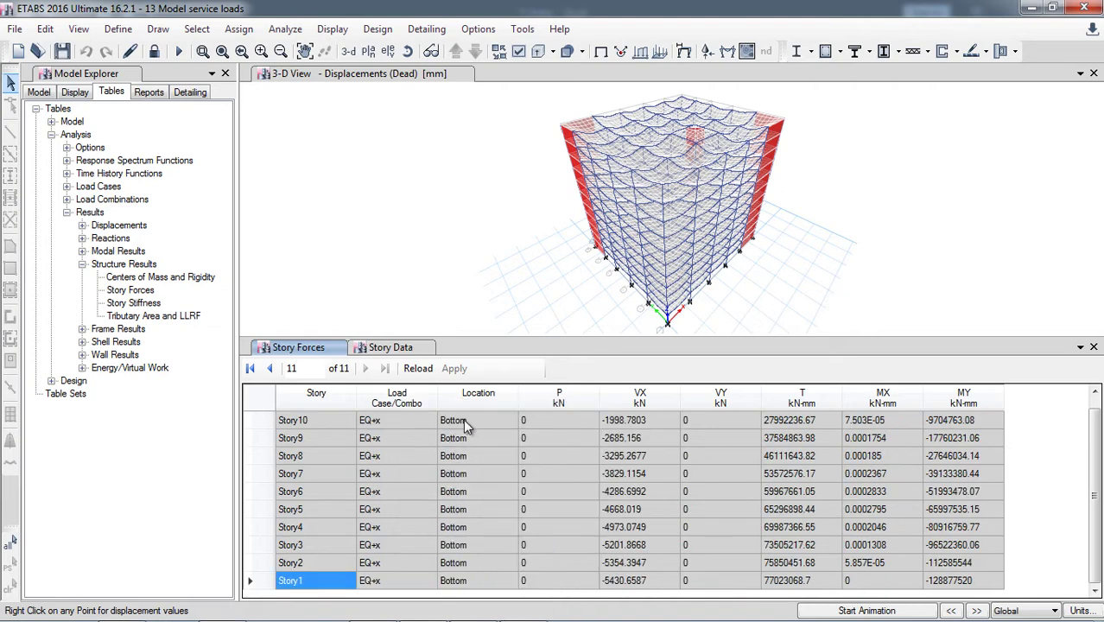
Copy the VX column values for Story11 down to Story1 from the EQ+x Story Forces table.
drag(645, 418, 650, 609)
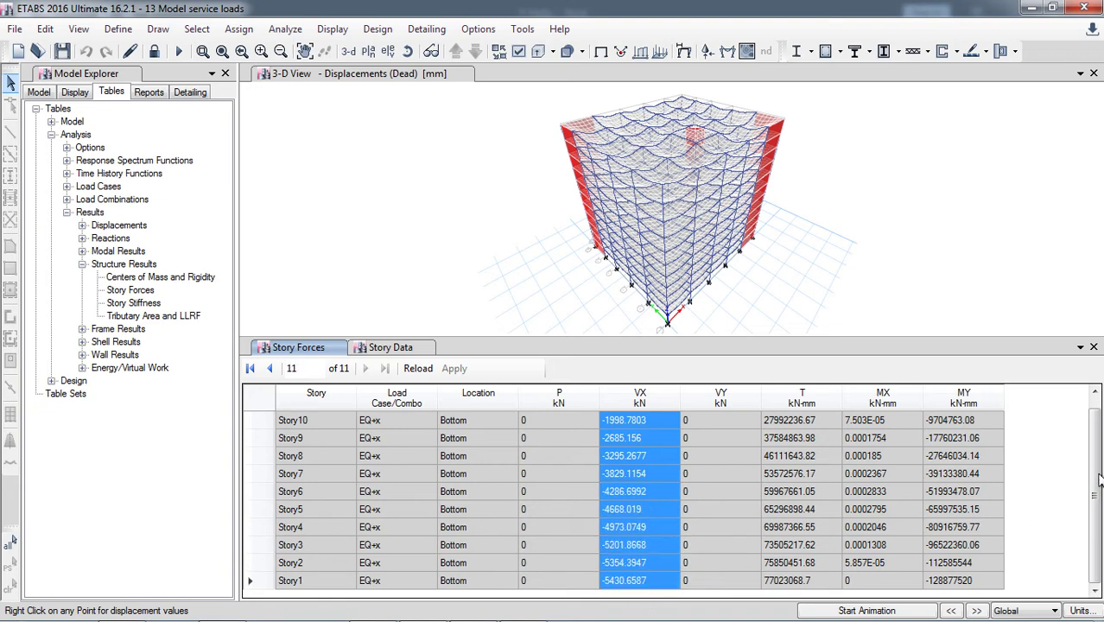
click(1095, 392)
drag(651, 424, 665, 618)
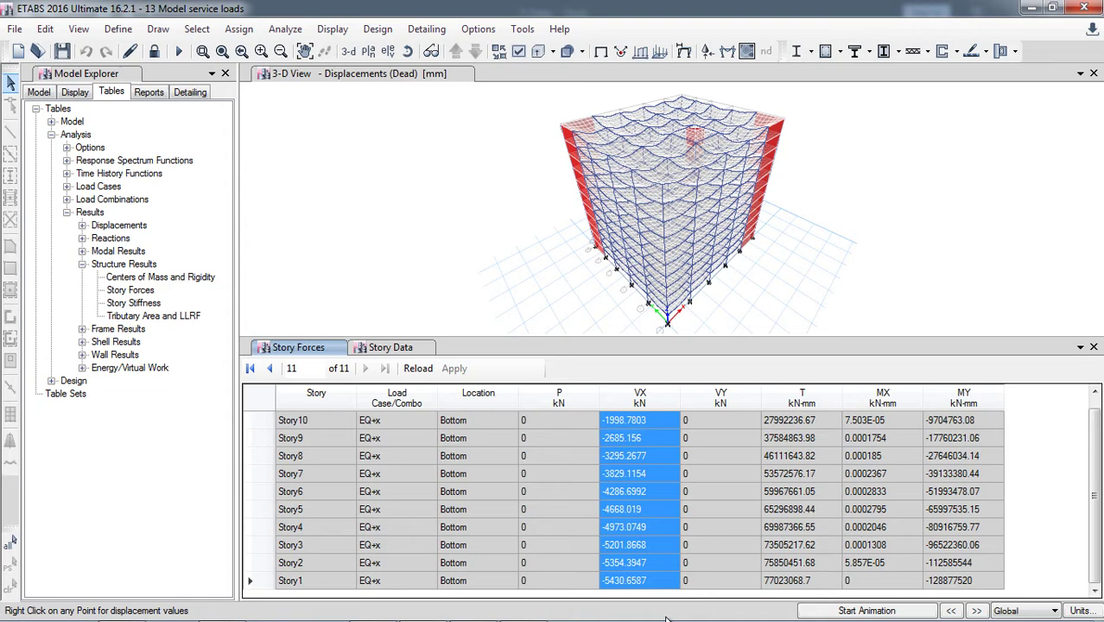
right_click(647, 555)
click(691, 583)
Switch to Excel and paste the shear forces into the EX 1 Direction VX column from cell E5, matching the destination formatting.
click(216, 605)
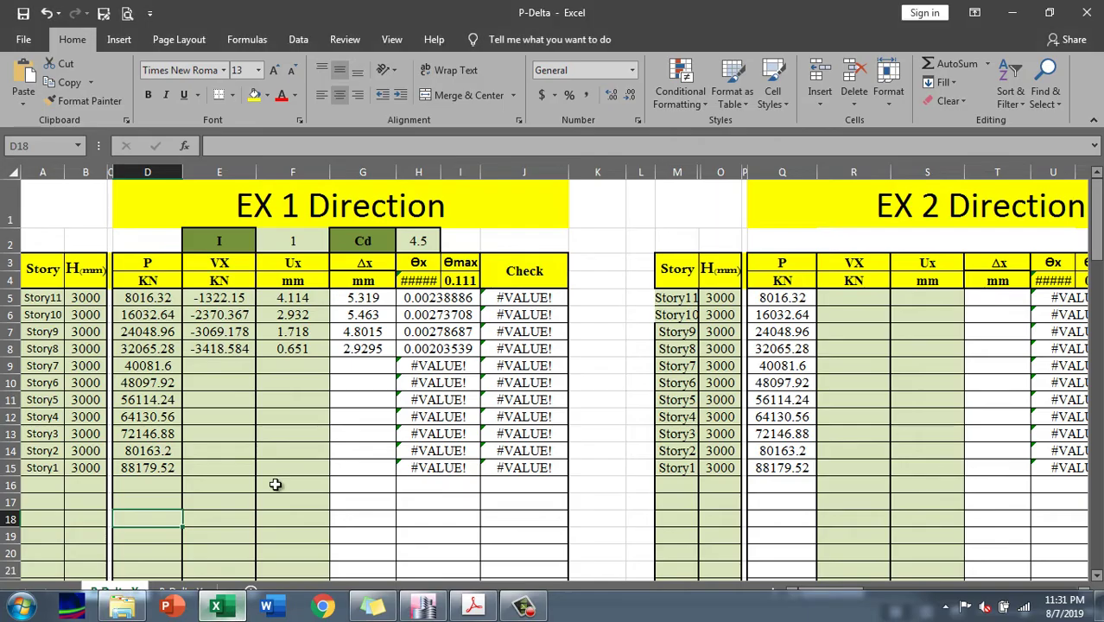
right_click(225, 298)
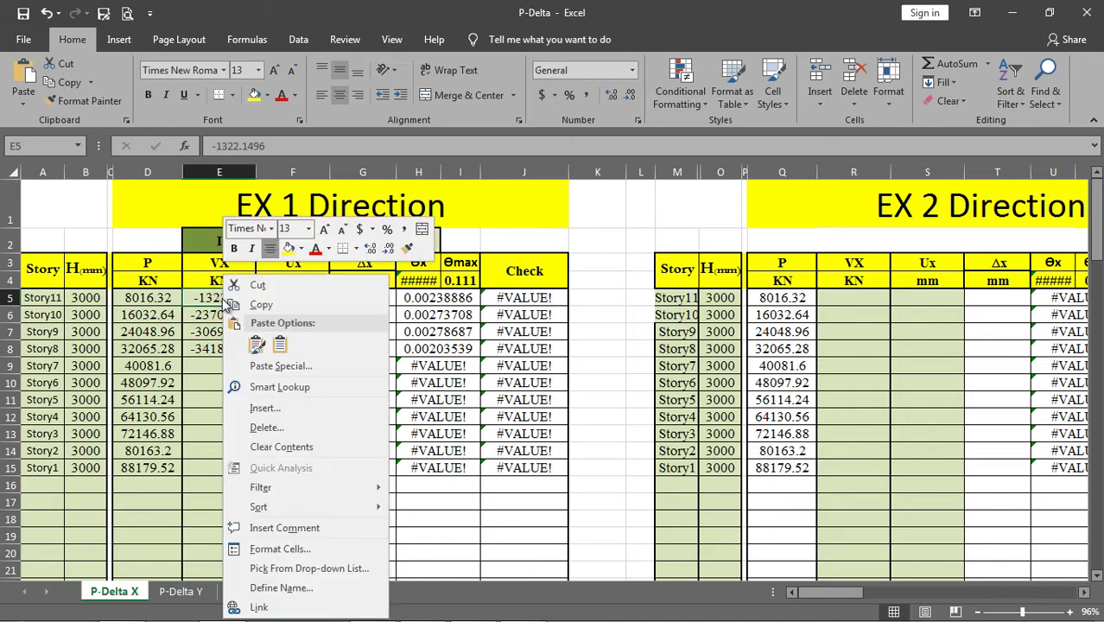
click(279, 345)
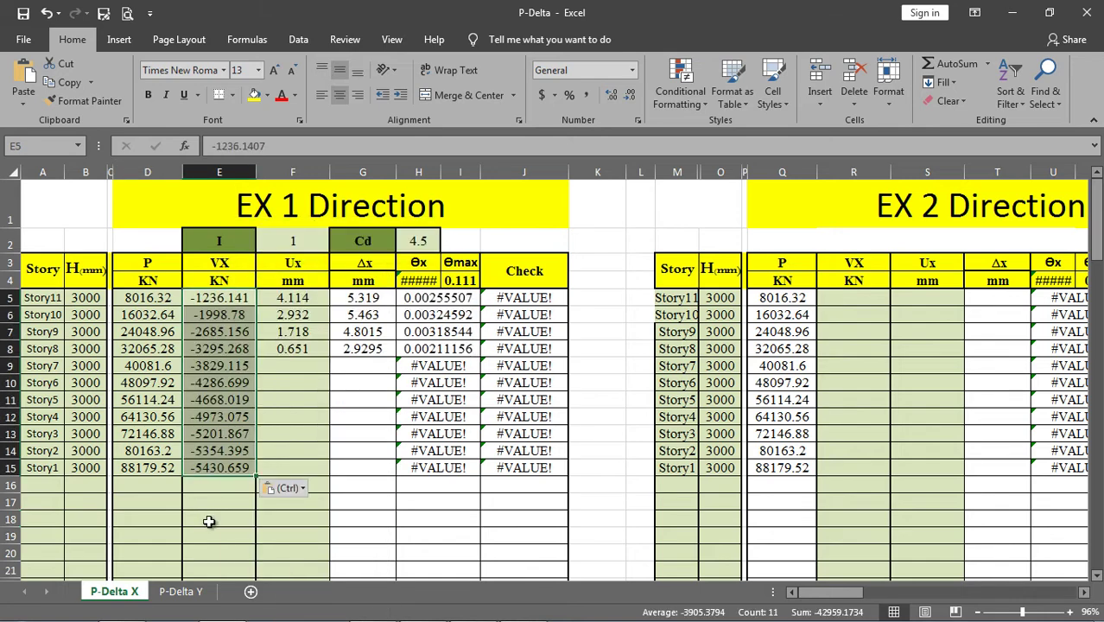
click(222, 299)
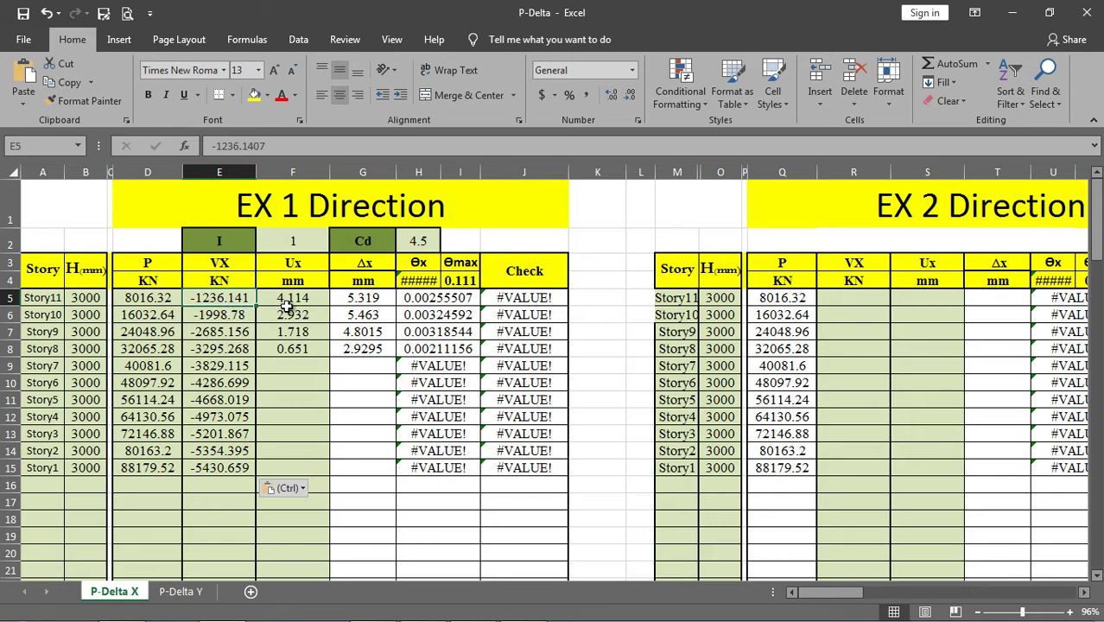
mouse_move(455, 612)
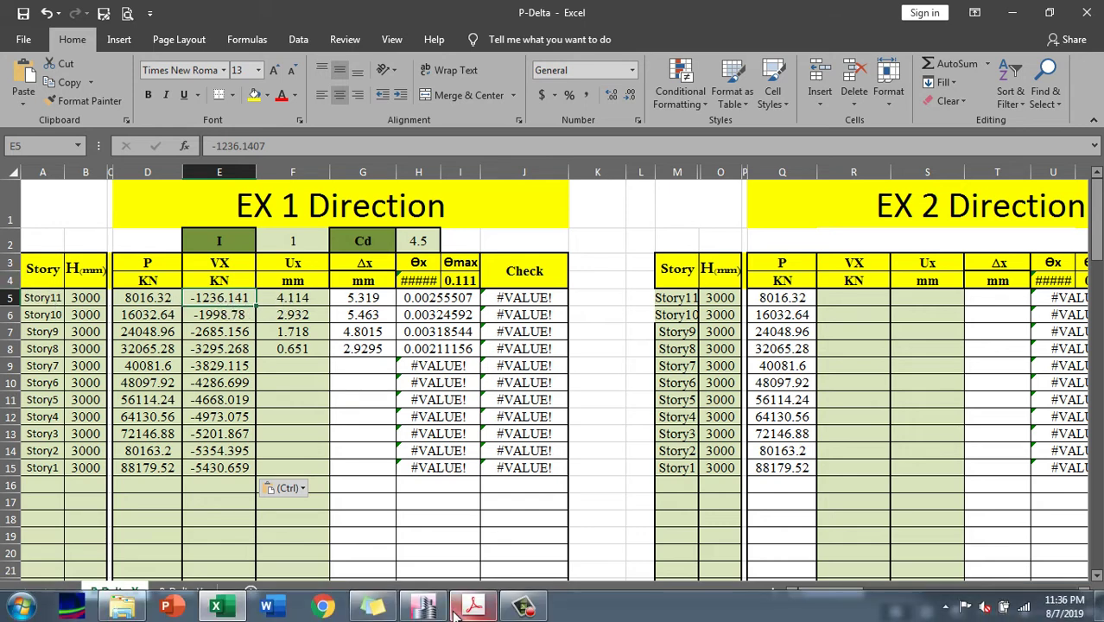
Return to ETABS, open the Diaphragm Center of Mass Displacements table and check its load case filter.
click(428, 545)
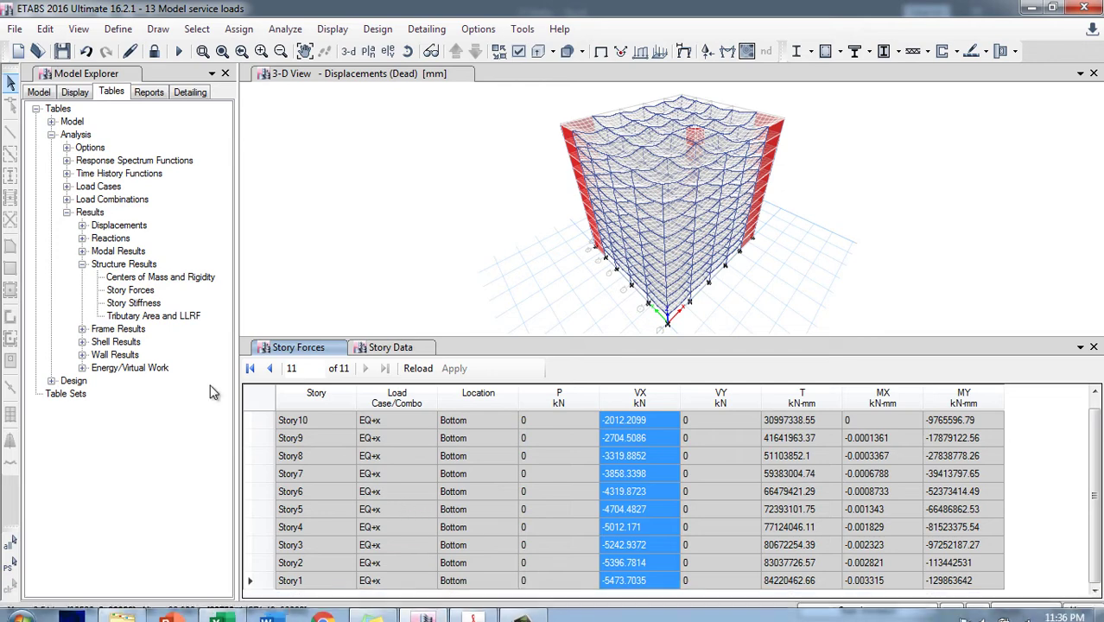
click(82, 226)
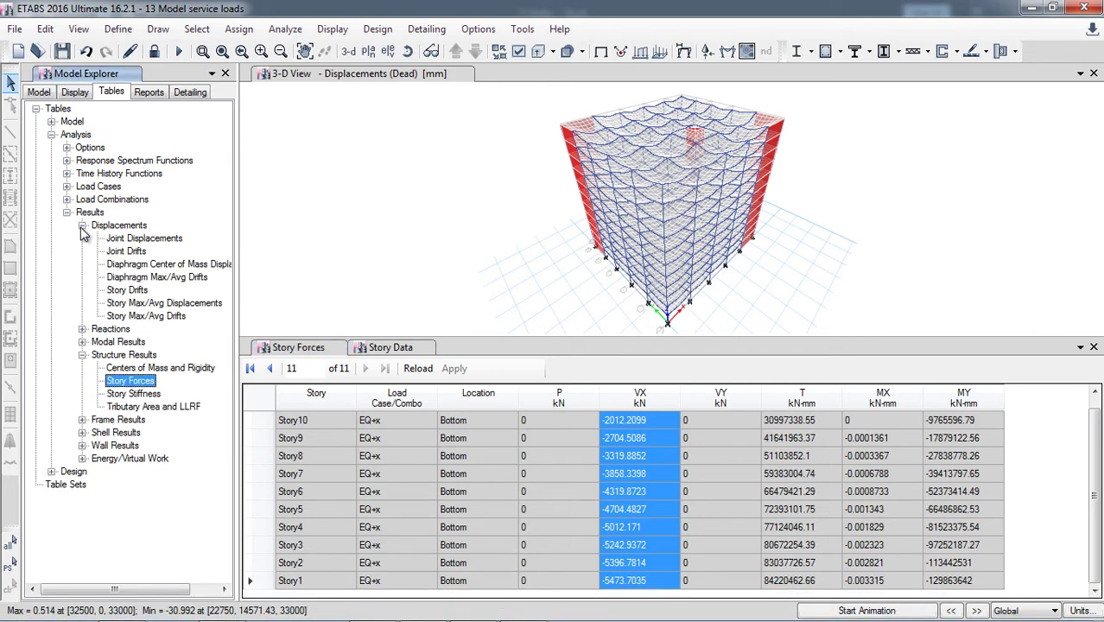
double_click(145, 266)
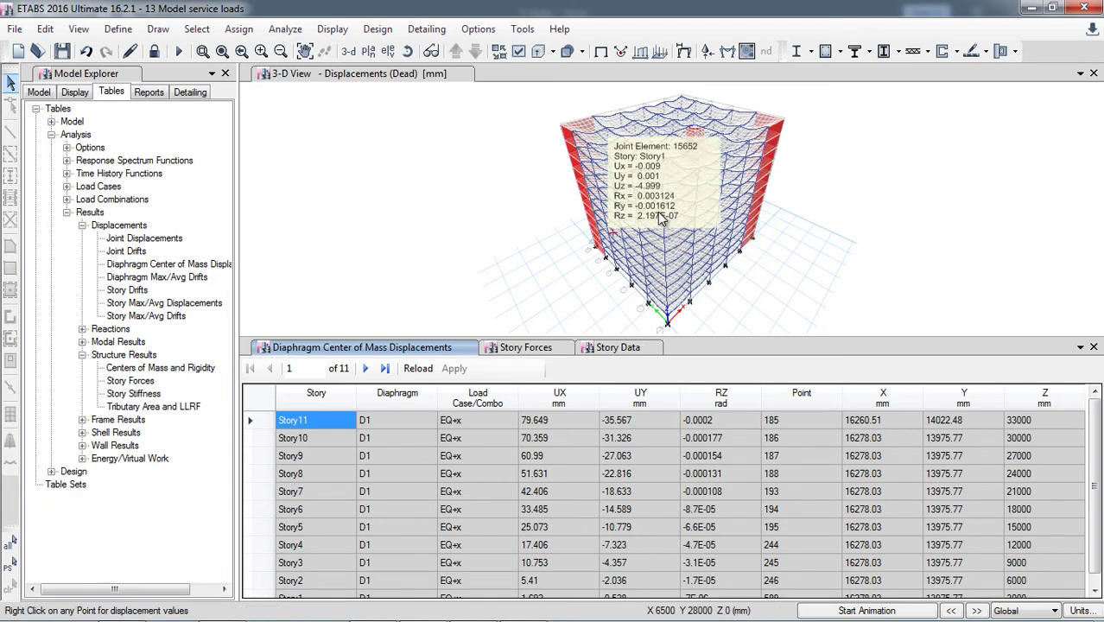
mouse_move(612, 171)
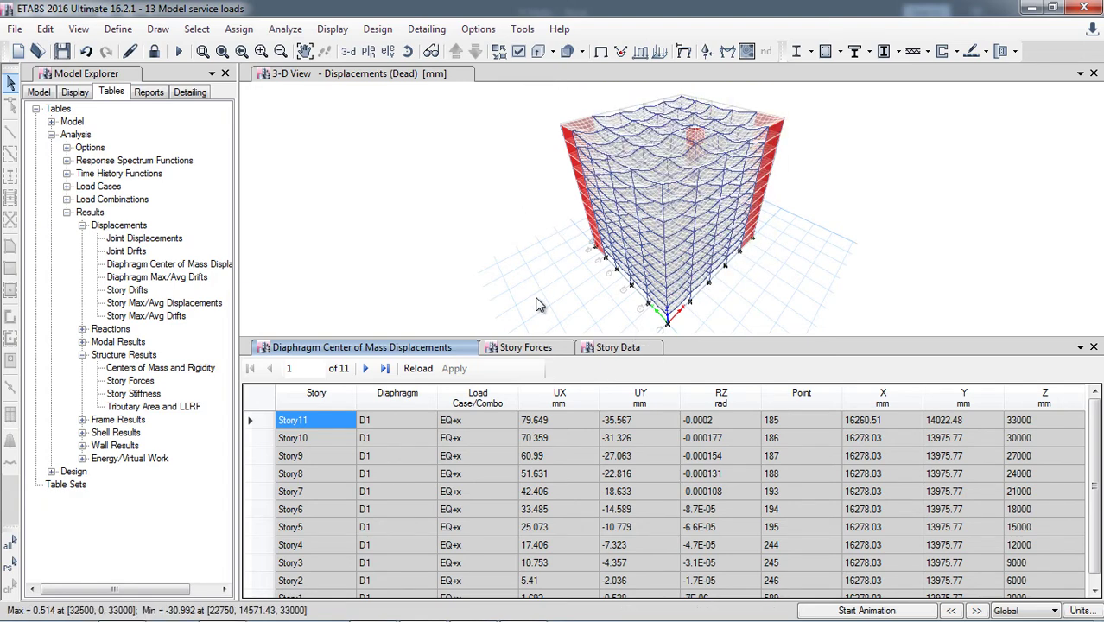
right_click(473, 409)
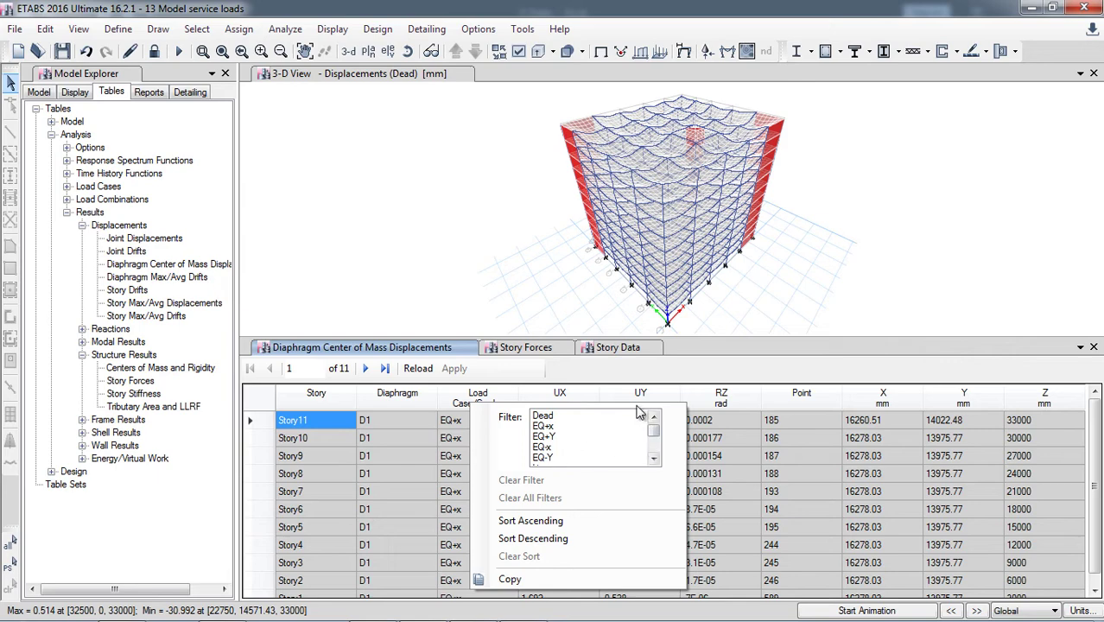
click(595, 380)
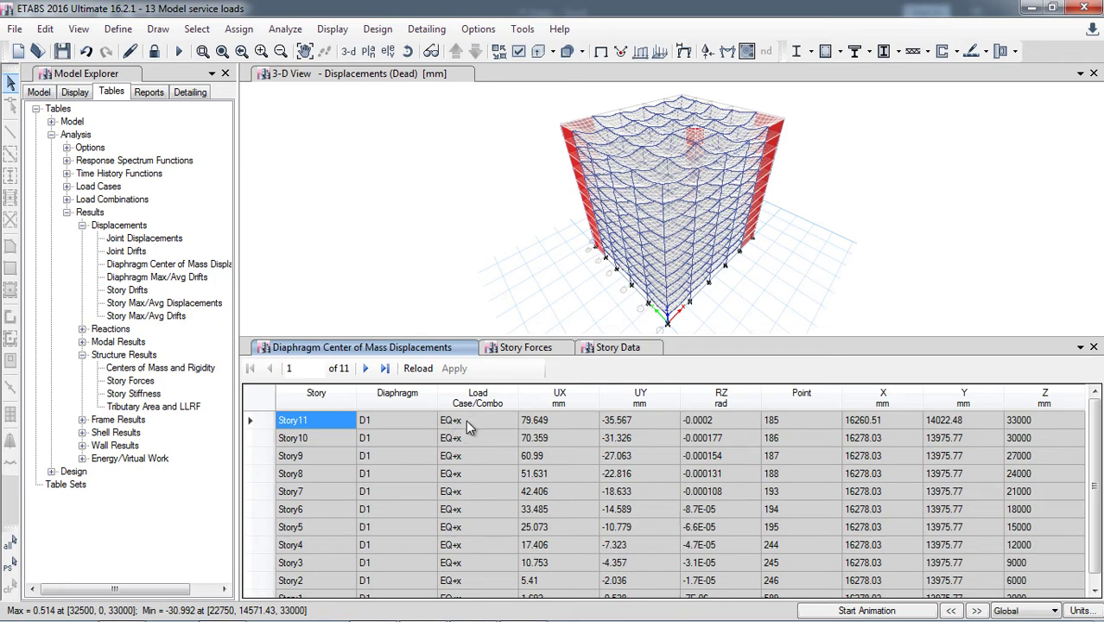
Copy the UX column values for Story11 down to Story1 from the EQ+x Diaphragm Center of Mass Displacements table.
click(575, 423)
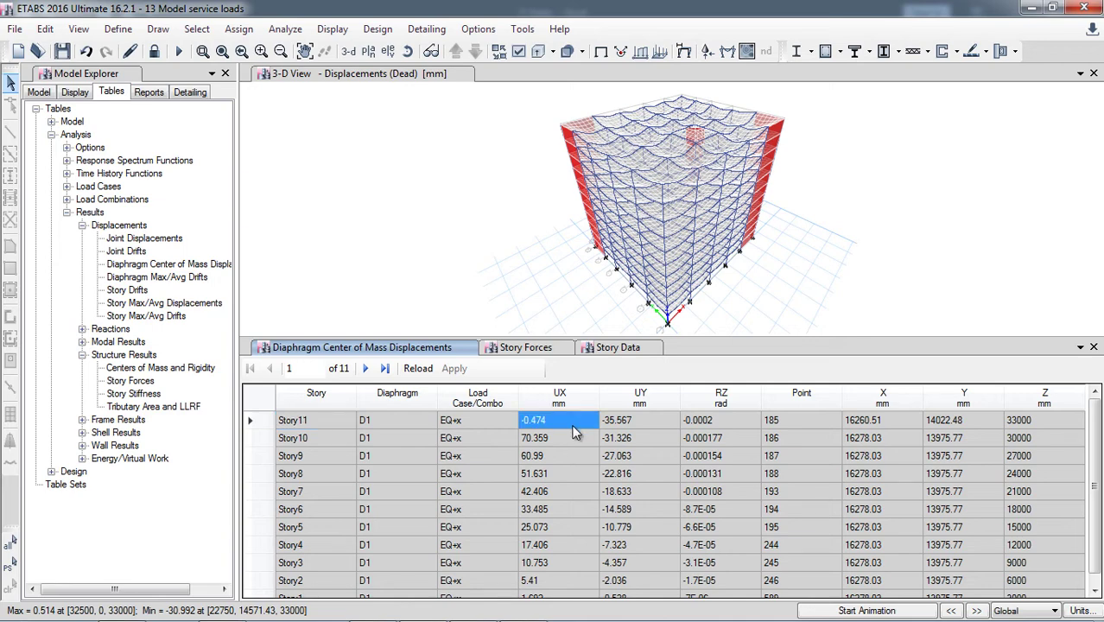
right_click(576, 491)
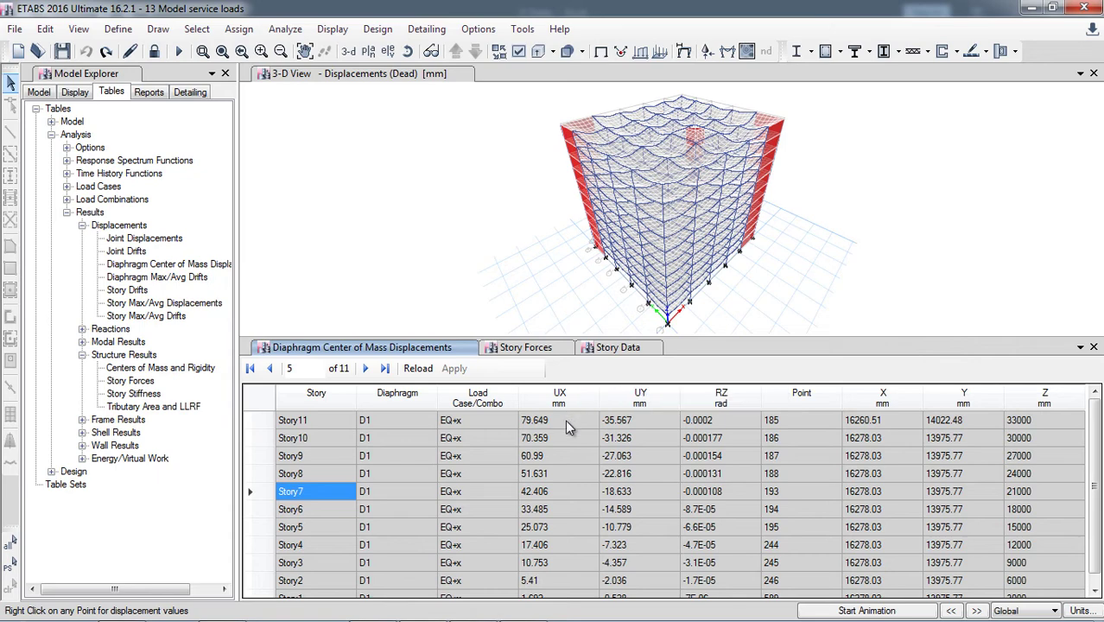
drag(565, 420, 575, 615)
right_click(546, 586)
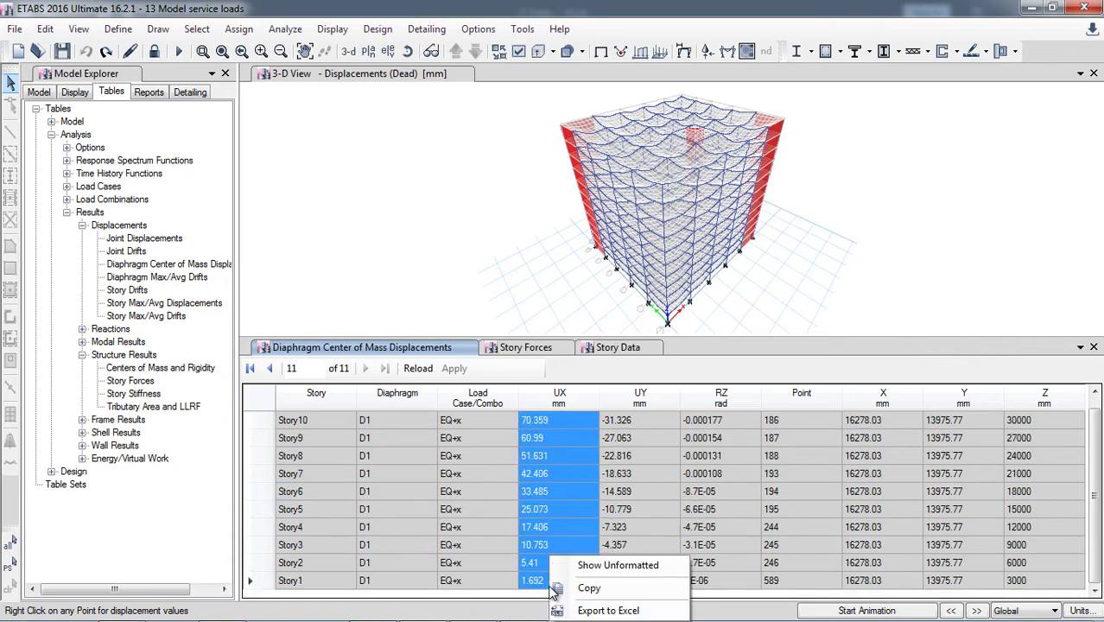
click(581, 592)
Switch to Excel and paste the displacements into the EX 1 Direction Ux column from cell F5, matching the destination formatting.
mouse_move(318, 609)
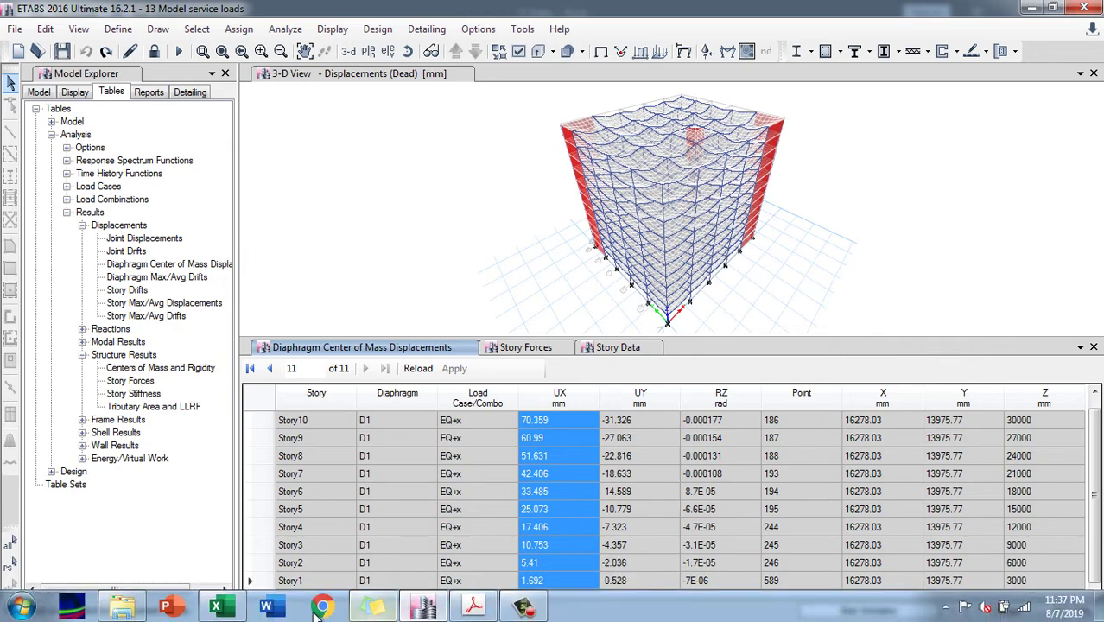
click(221, 607)
click(283, 302)
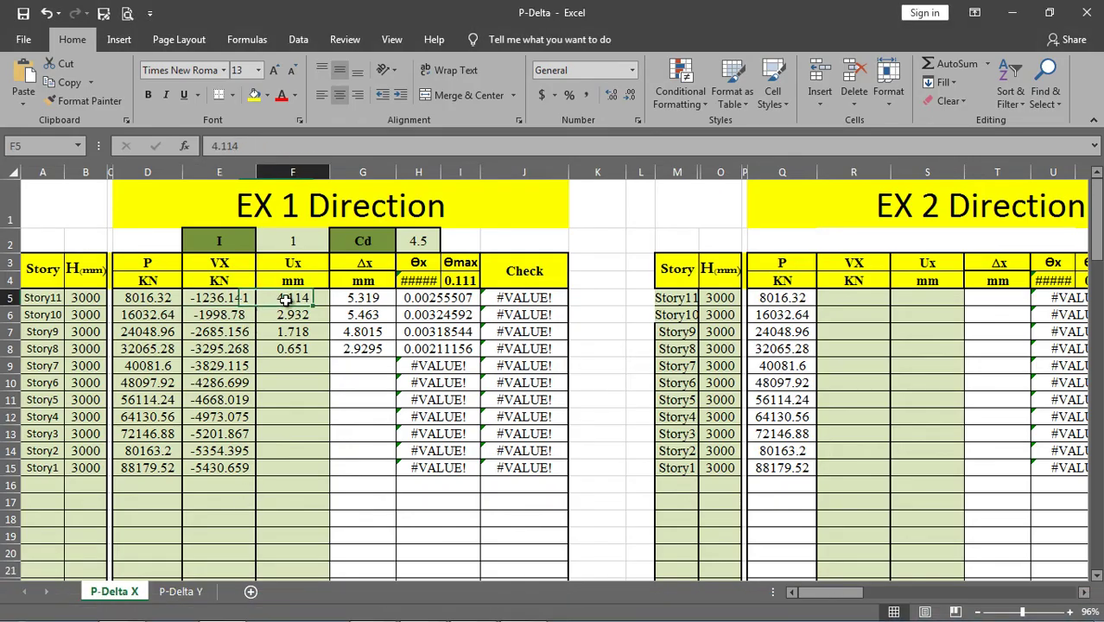
right_click(288, 303)
click(341, 345)
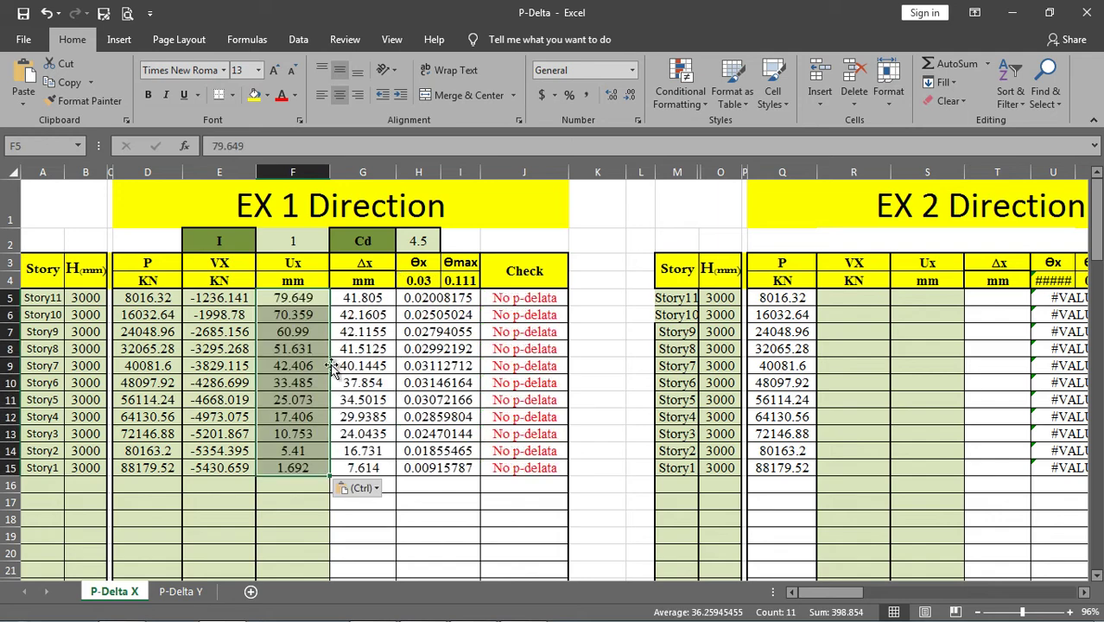
click(279, 536)
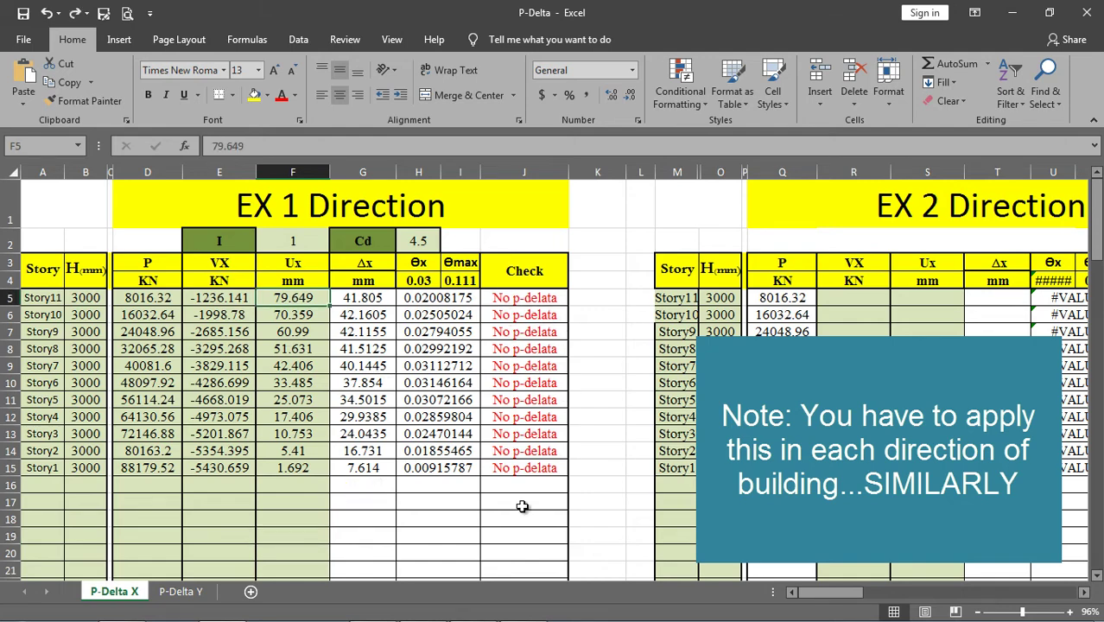
Switch to the P-Delta analysis parameters PDF in Acrobat and read the two methods, the iterative options and the recommended load combination.
click(423, 607)
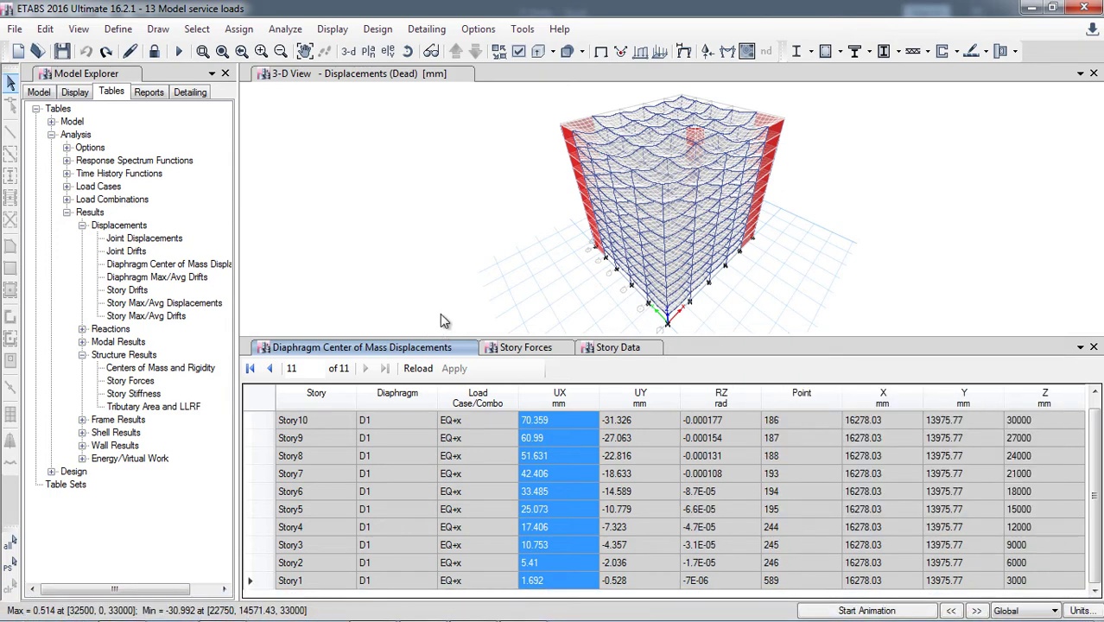
mouse_move(511, 610)
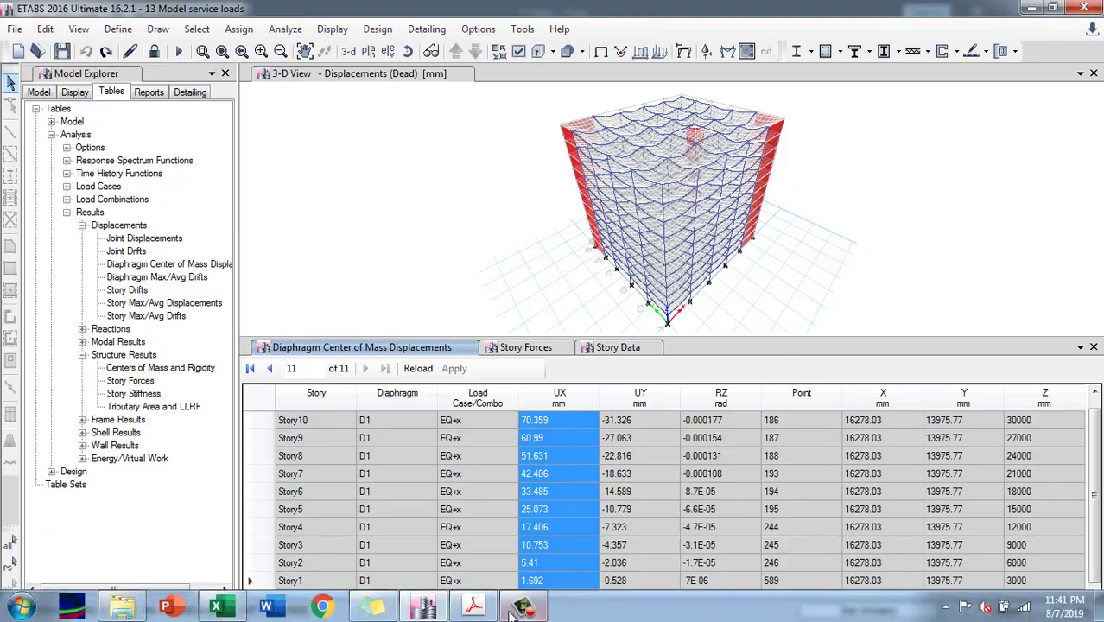
click(473, 608)
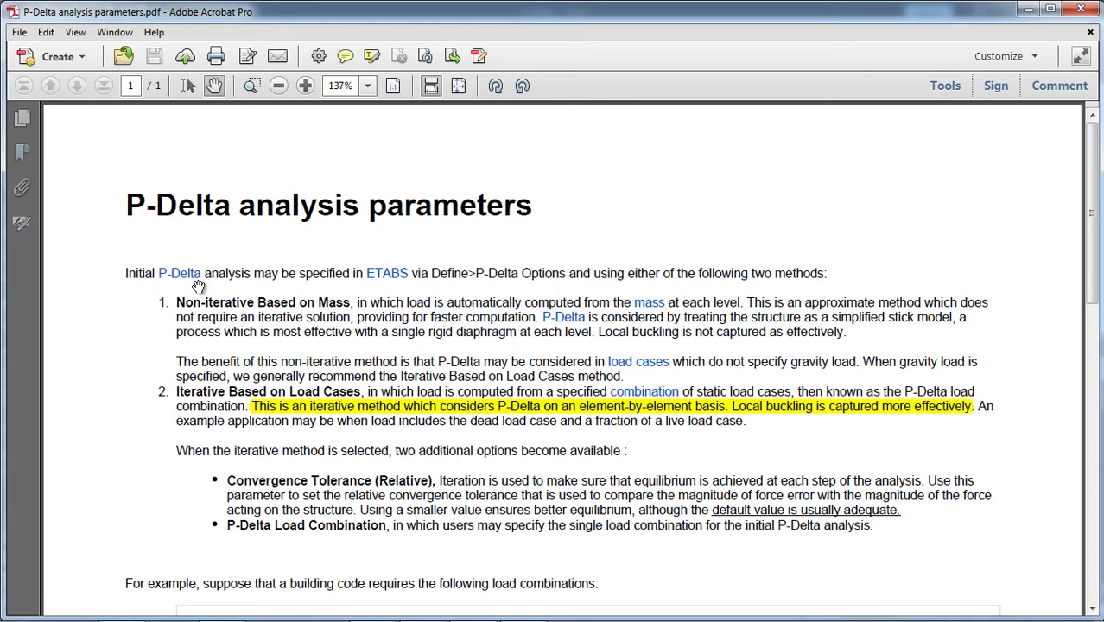
scroll(164, 328, down, 1)
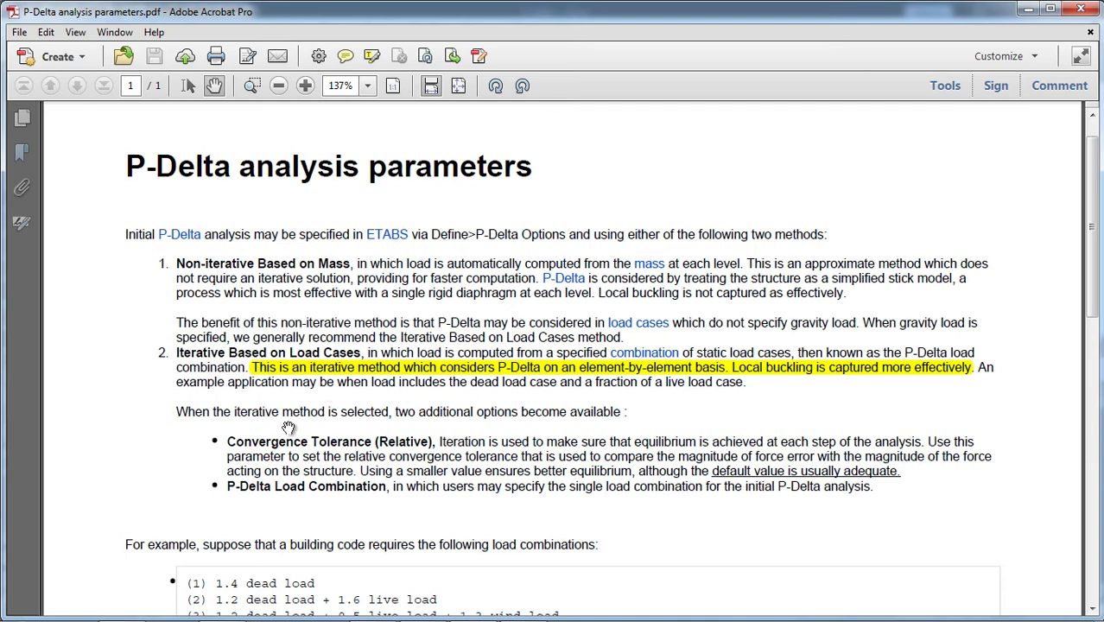
scroll(289, 428, down, 2)
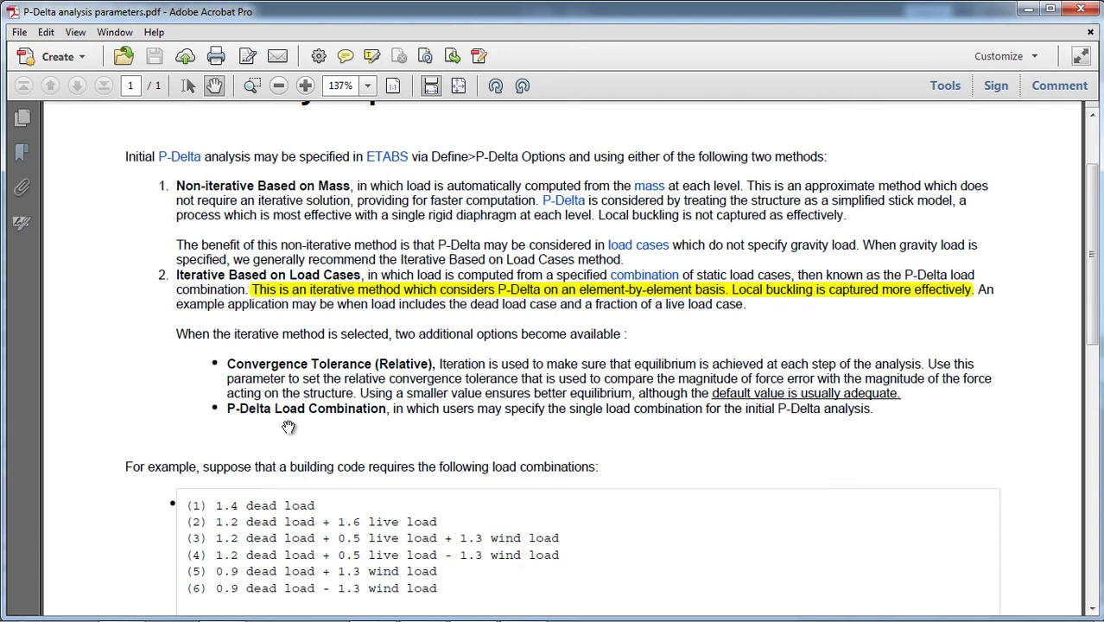
scroll(289, 428, down, 3)
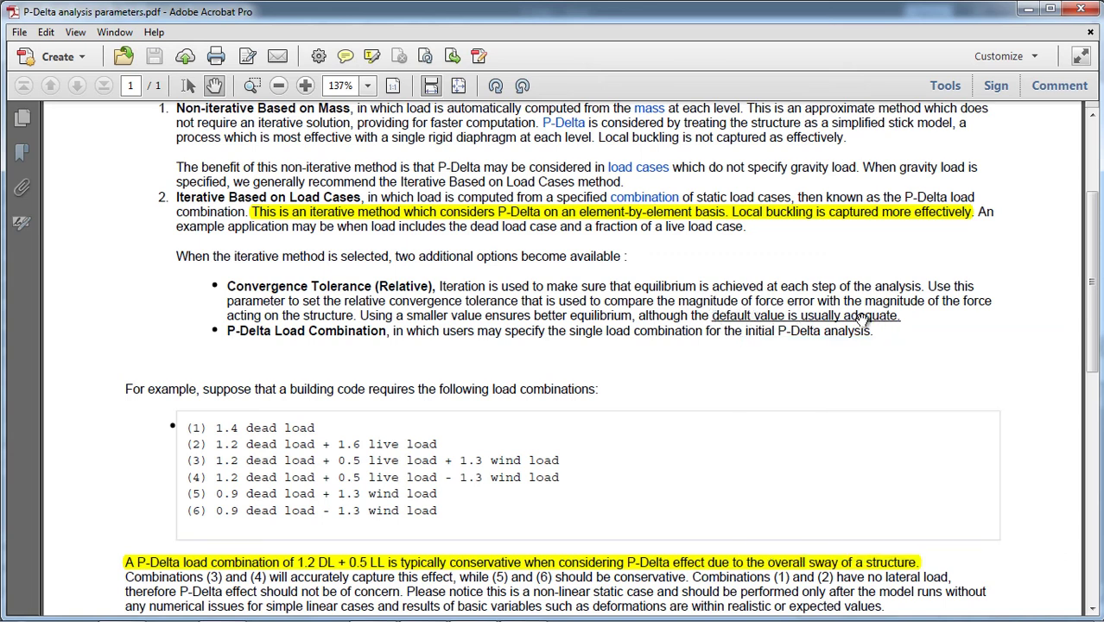
scroll(304, 339, down, 2)
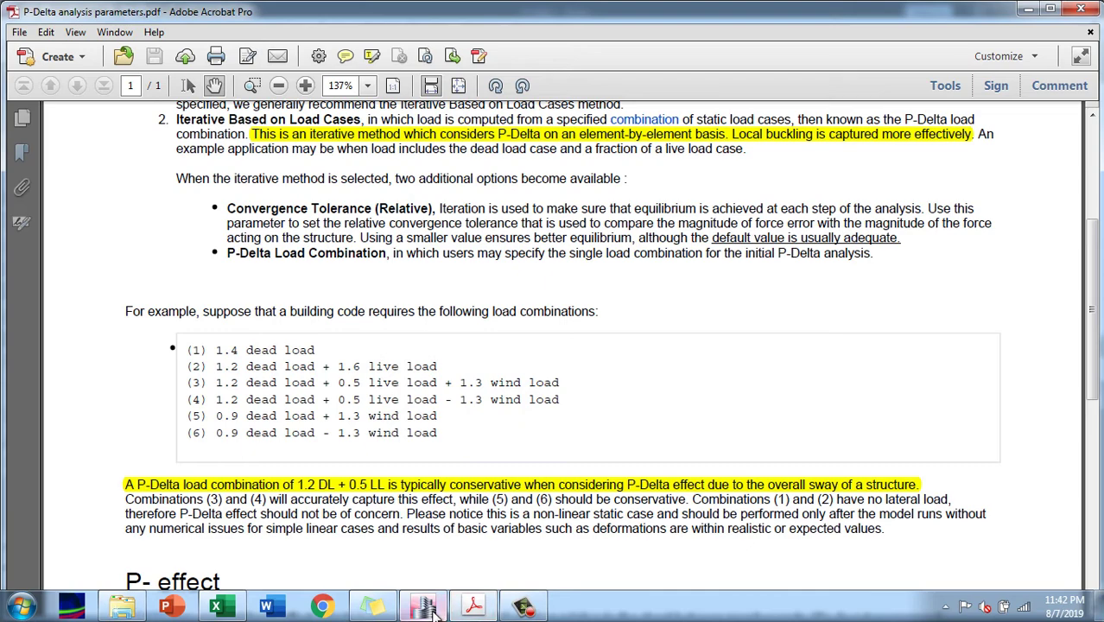
Return to ETABS, unlock the model and close the results tables below the 3-D view.
click(432, 609)
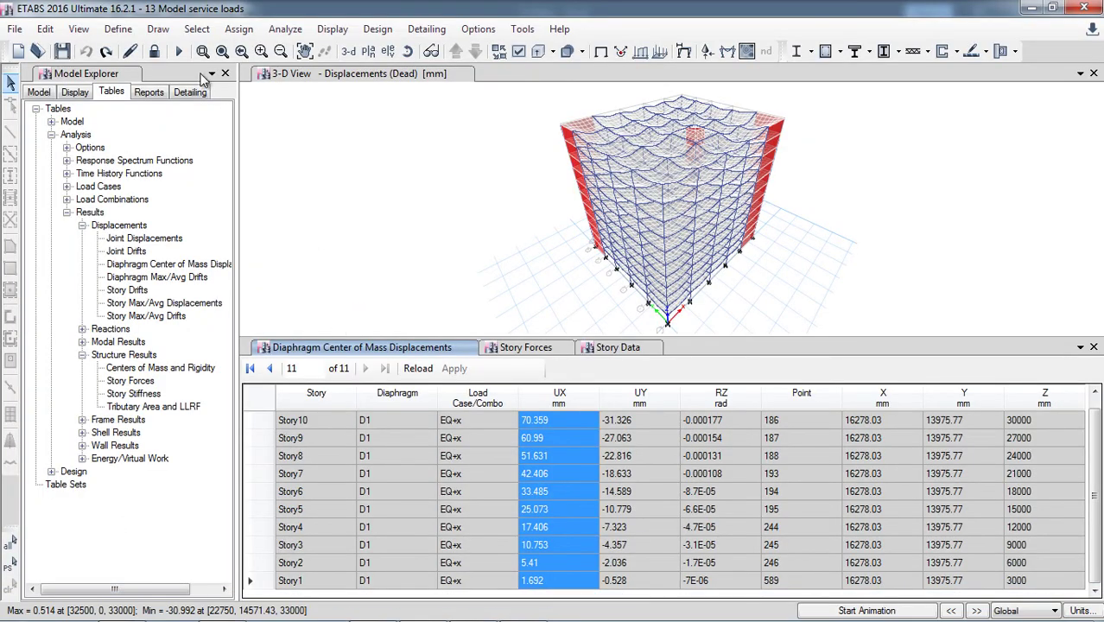
click(156, 52)
click(572, 381)
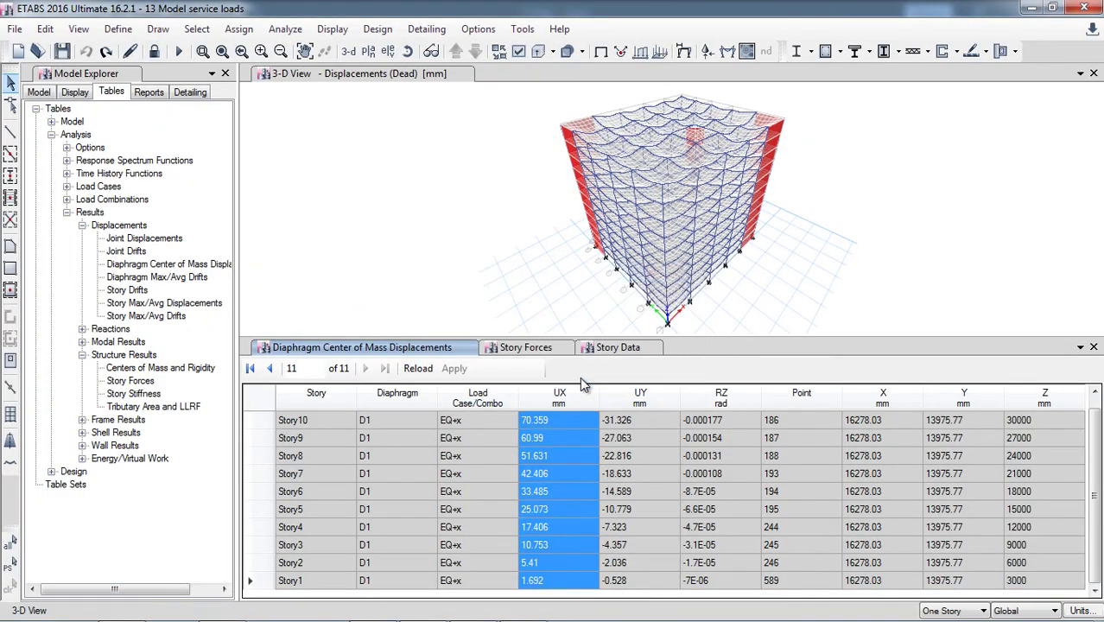
click(1094, 347)
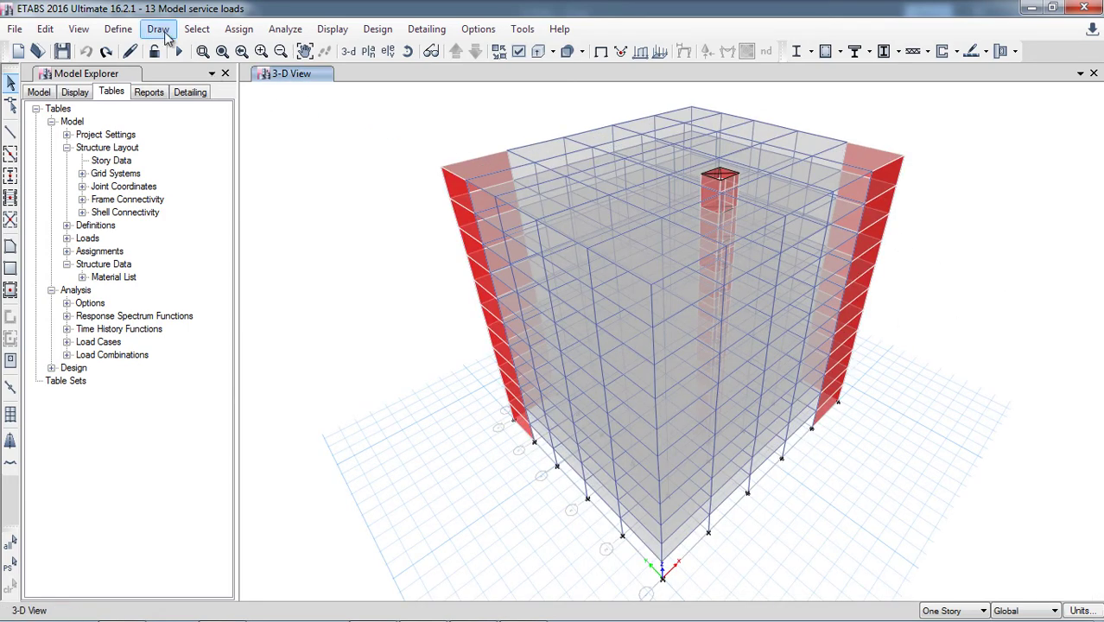
Open the Preset P-Delta Options and move the dialog aside to uncover the 3-D model.
click(120, 29)
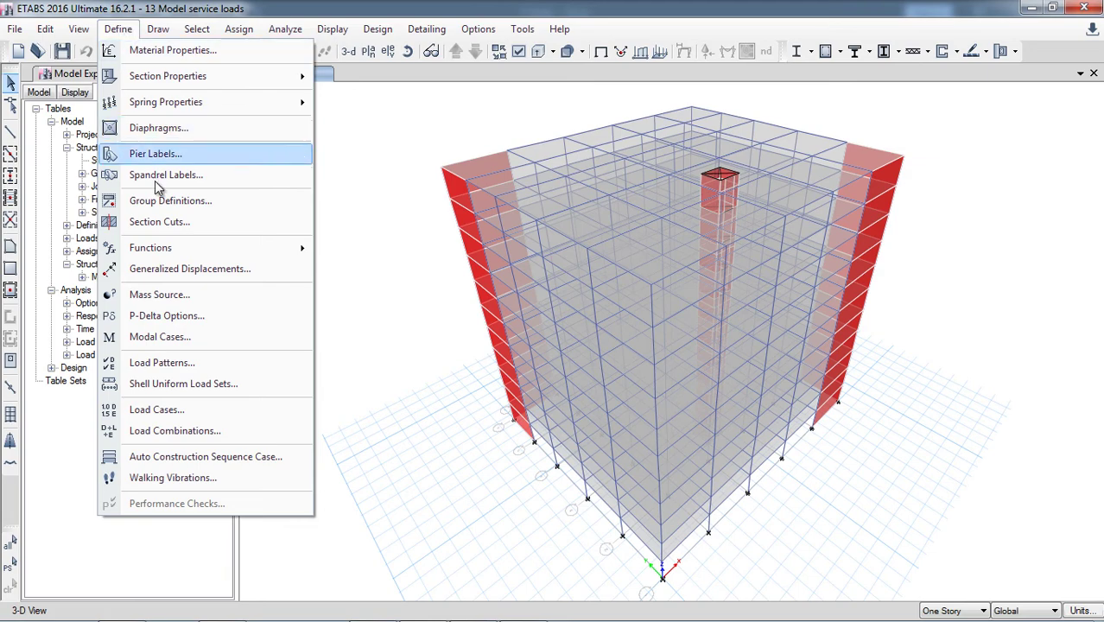
click(158, 317)
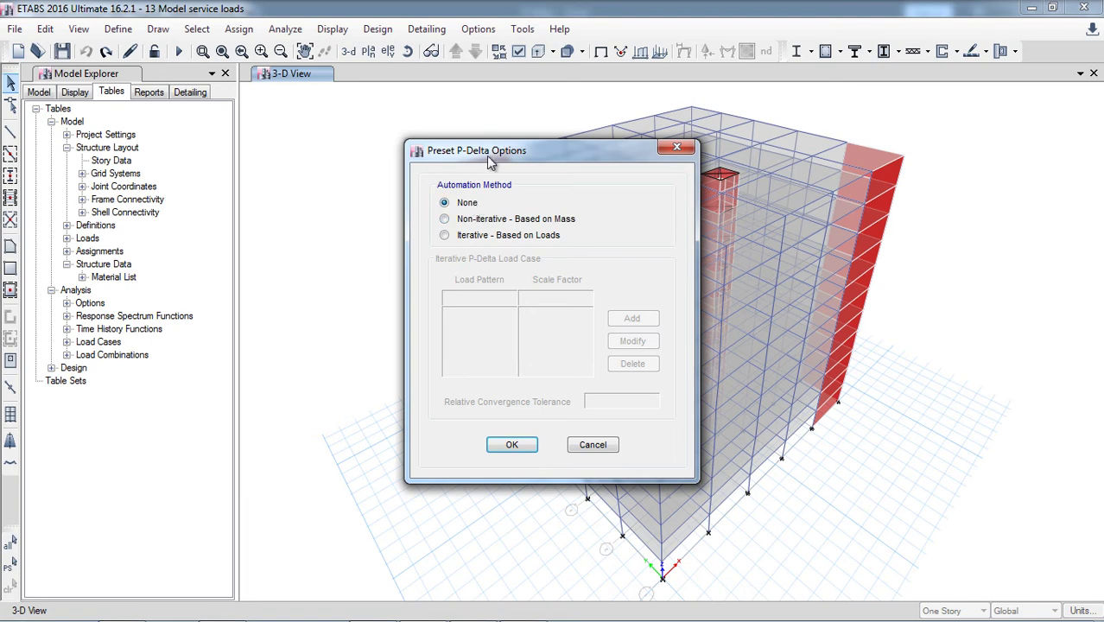
drag(488, 159, 206, 154)
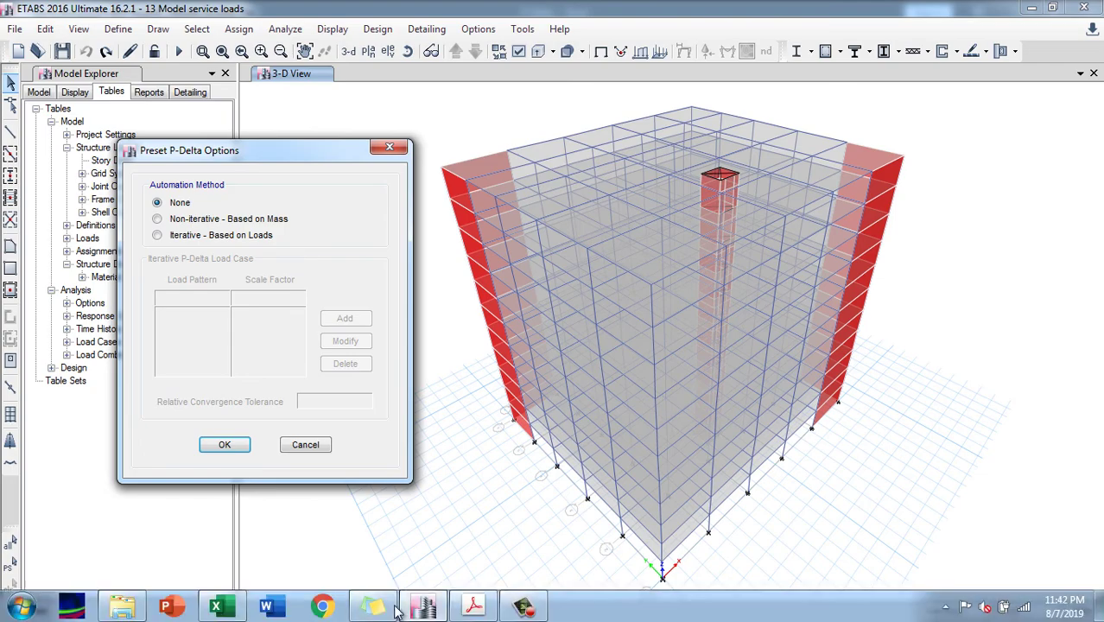
Switch to Excel, examine the P-Delta Check formula in cell J7, and return to the ETABS P-Delta options.
click(215, 607)
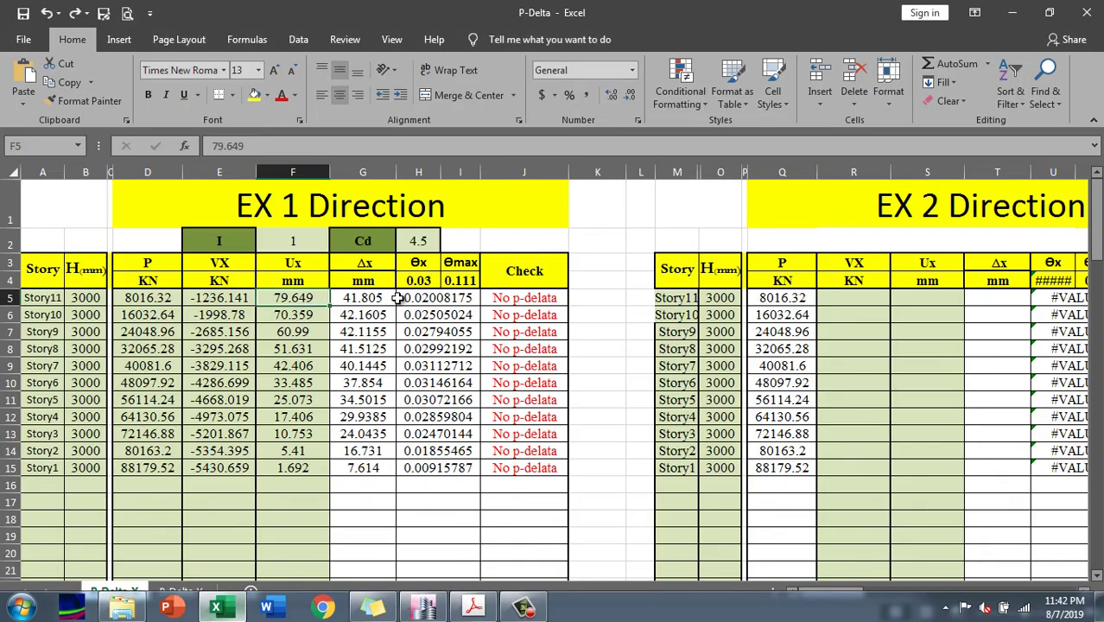
click(504, 330)
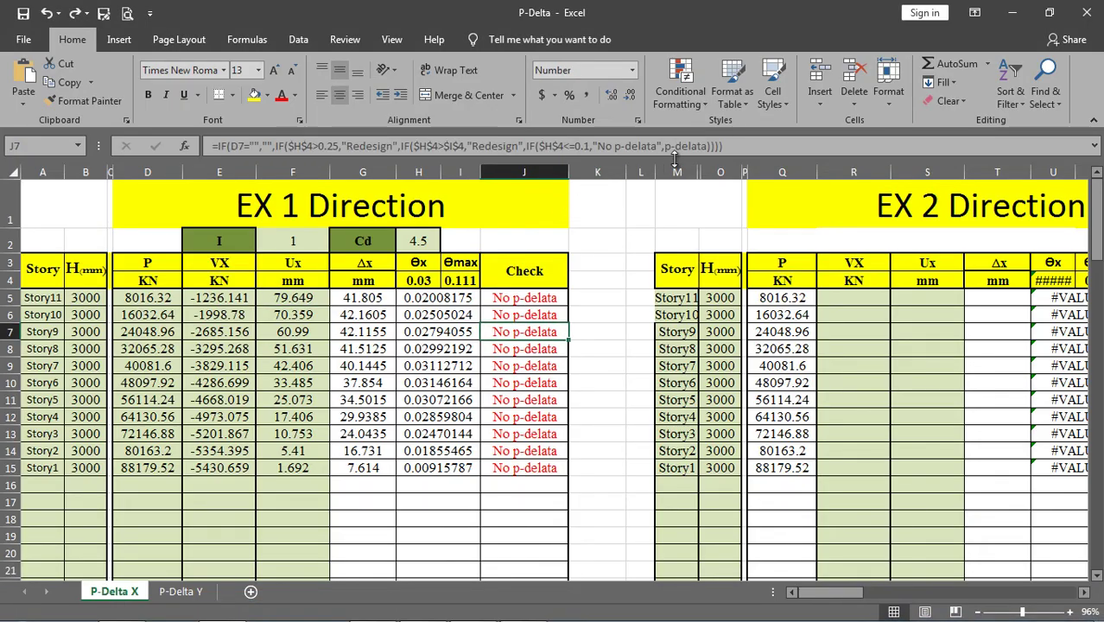
click(533, 519)
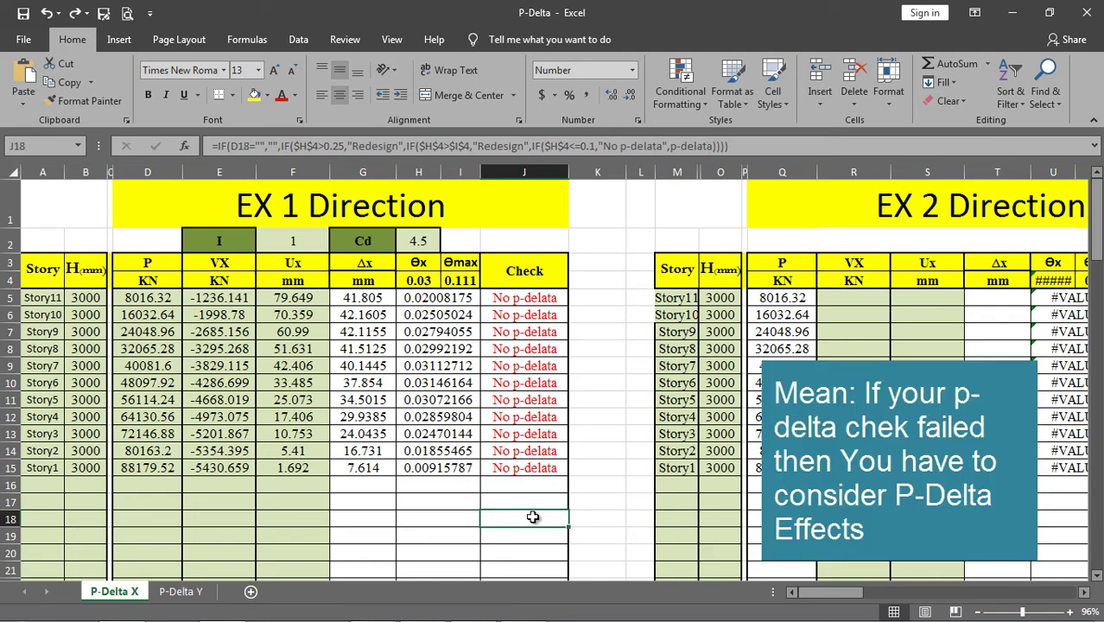
mouse_move(425, 608)
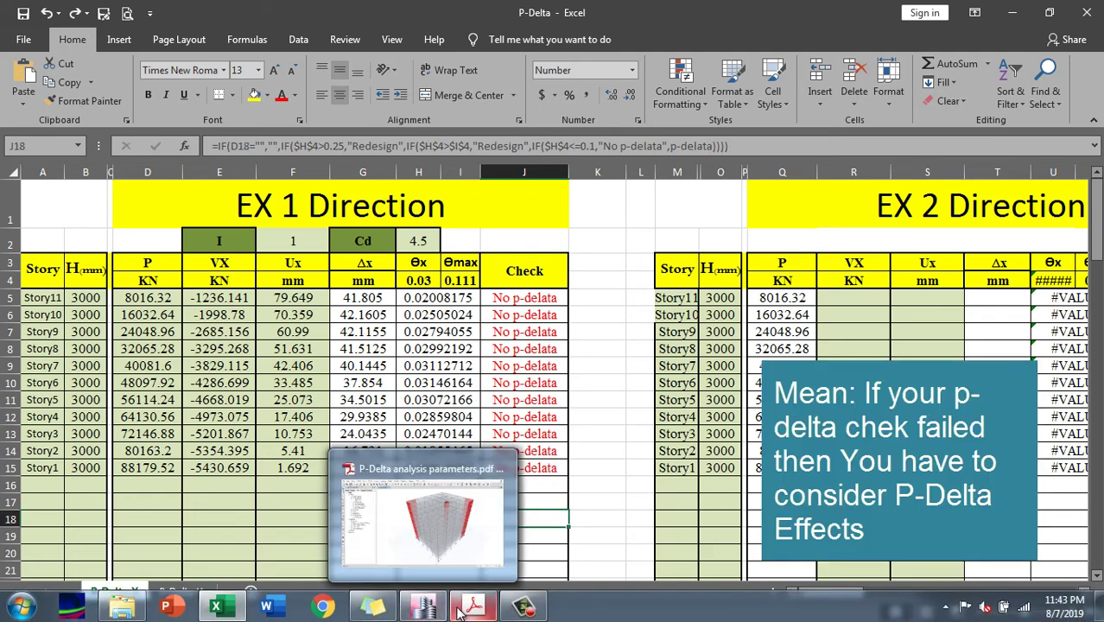
click(429, 544)
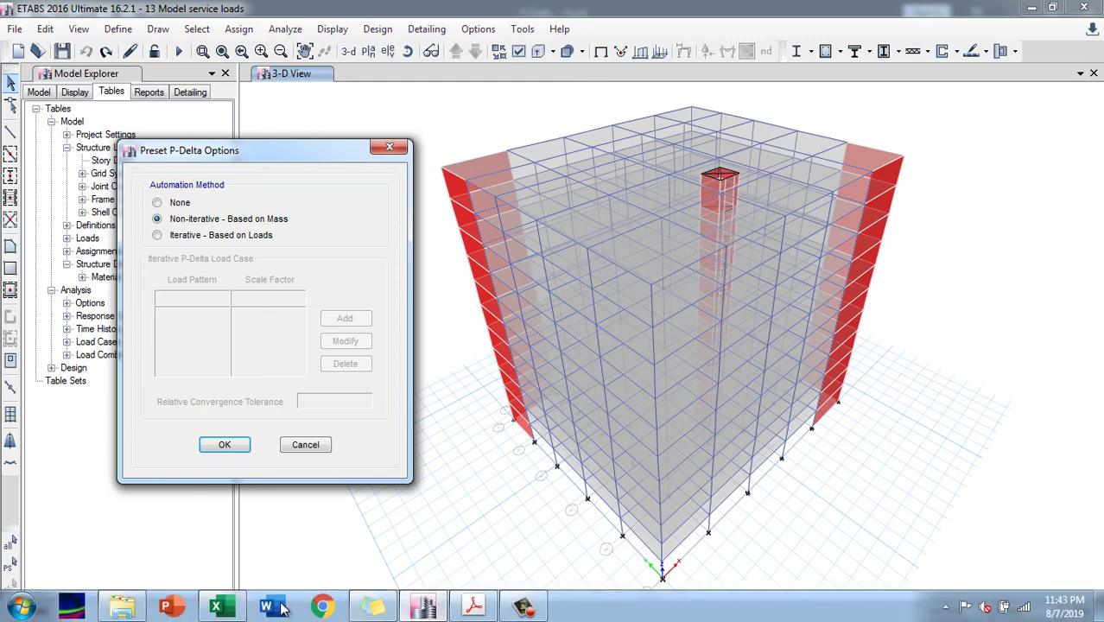
Switch to the Acrobat PDF, review the descriptions of the non-iterative and iterative P-Delta methods, and return to ETABS.
click(473, 605)
scroll(553, 294, up, 5)
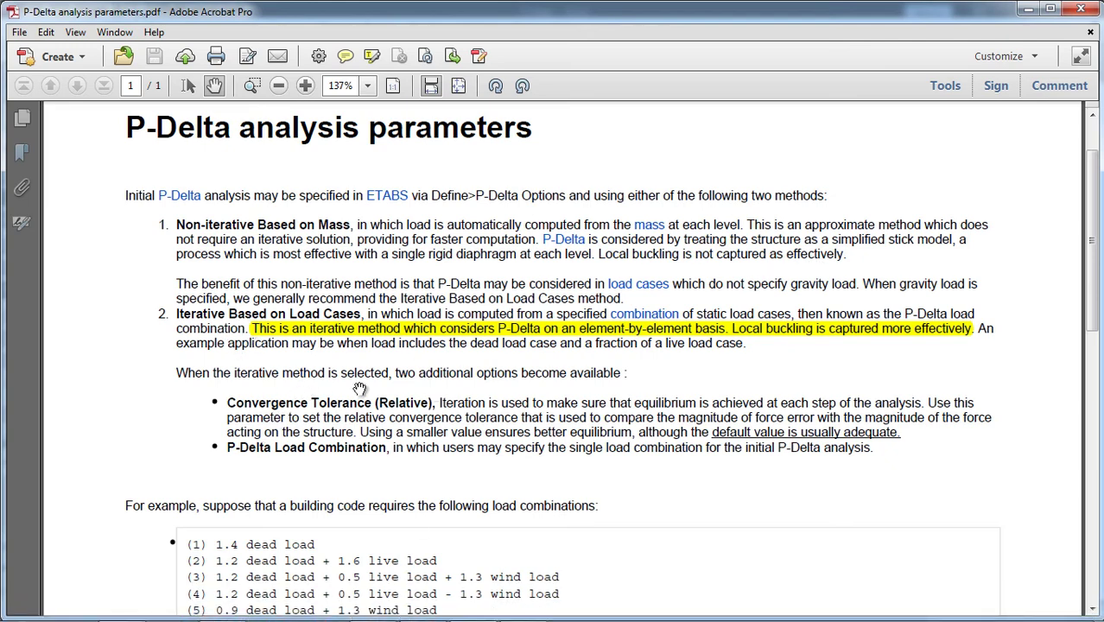
scroll(359, 390, down, 2)
click(423, 608)
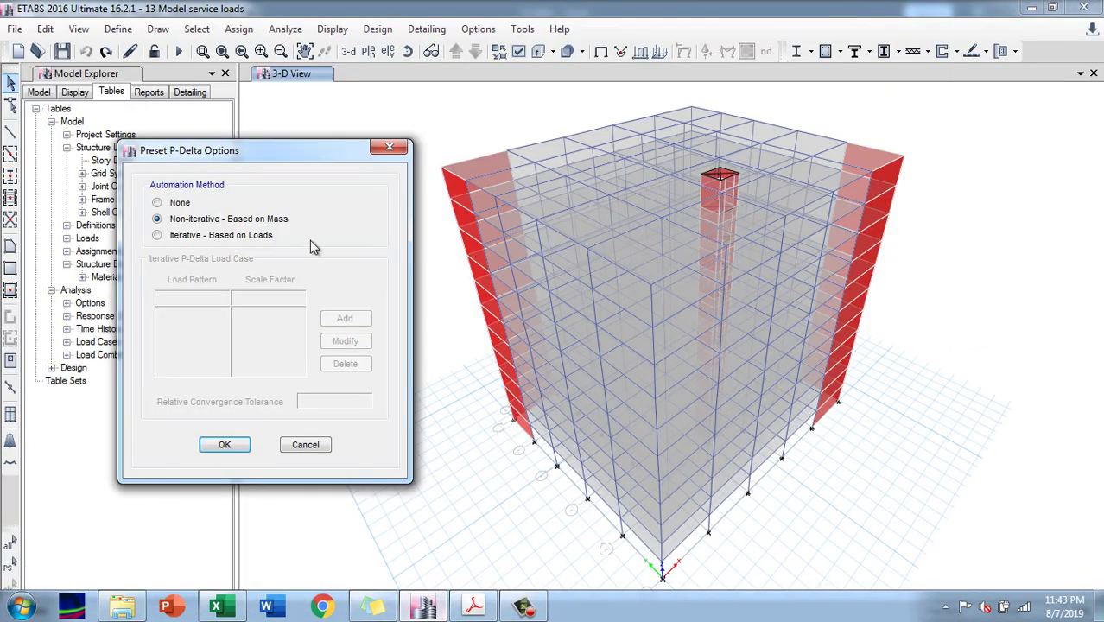
Set the P-Delta automation method to Iterative - Based on Loads and delete the Dead, Live and Super Dead load pattern entries.
click(159, 235)
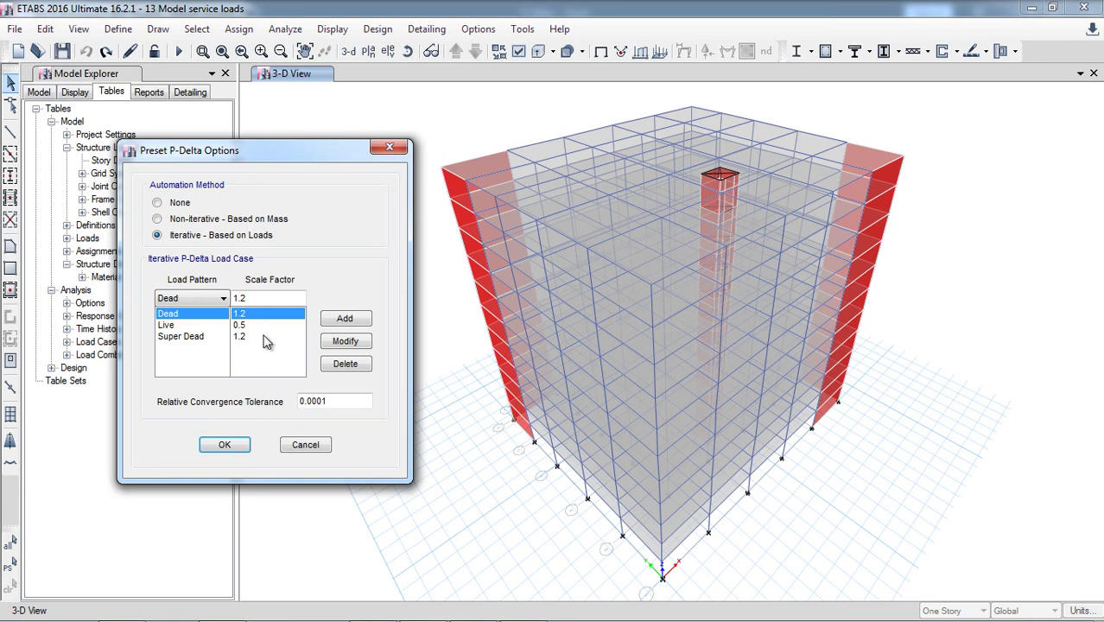
click(346, 366)
click(345, 365)
click(346, 366)
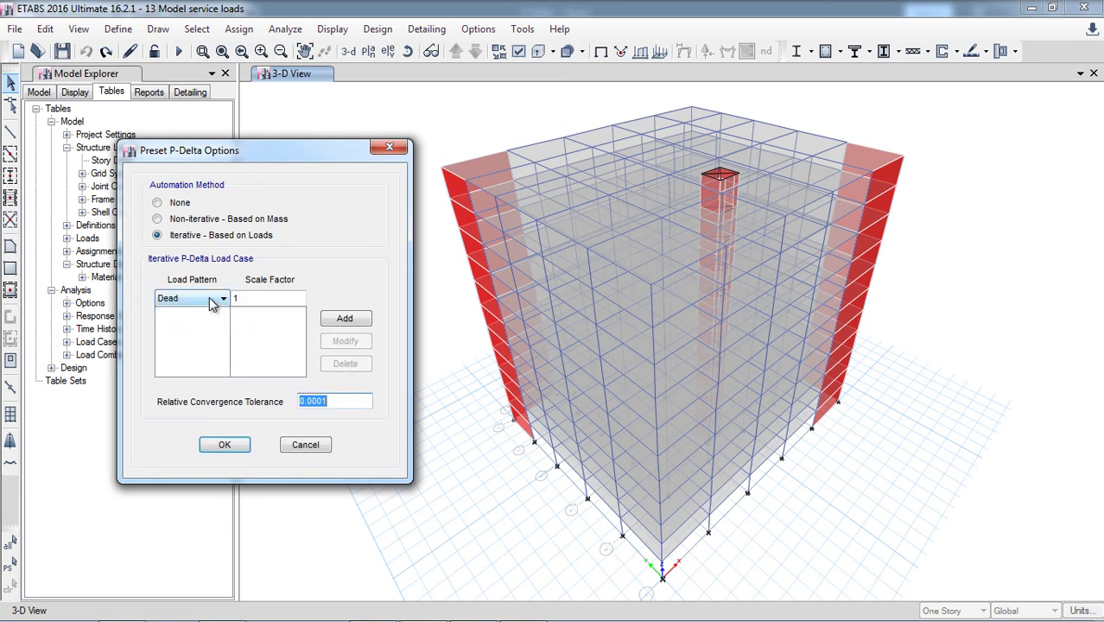
Add the Dead and Super Dead load patterns to the iterative P-Delta load case, each with a scale factor of 1.2.
click(243, 298)
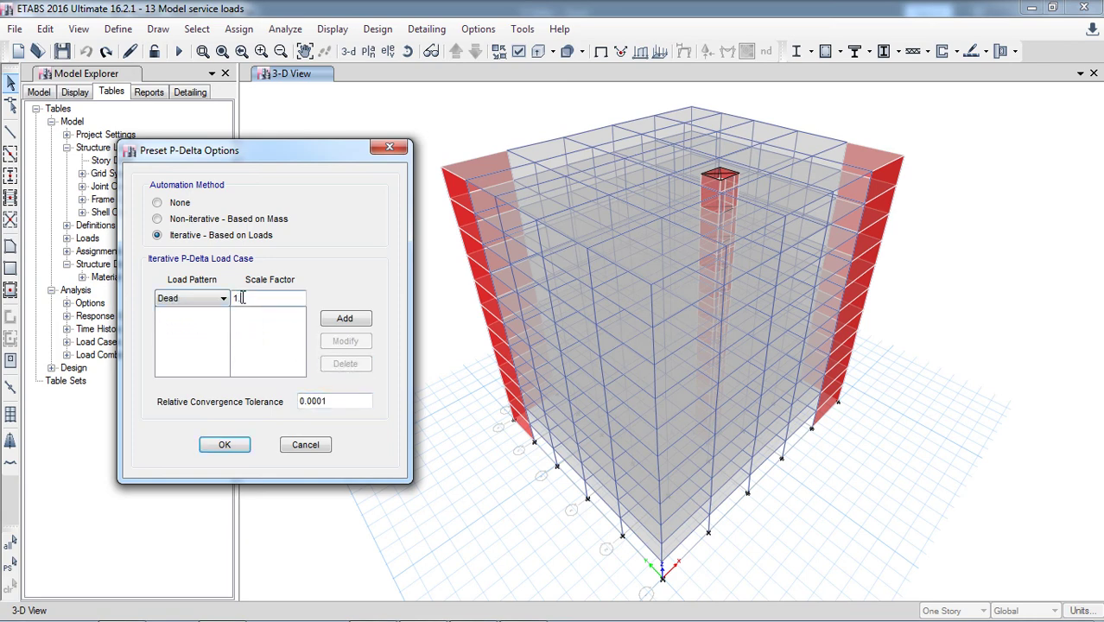
text(.2)
click(337, 320)
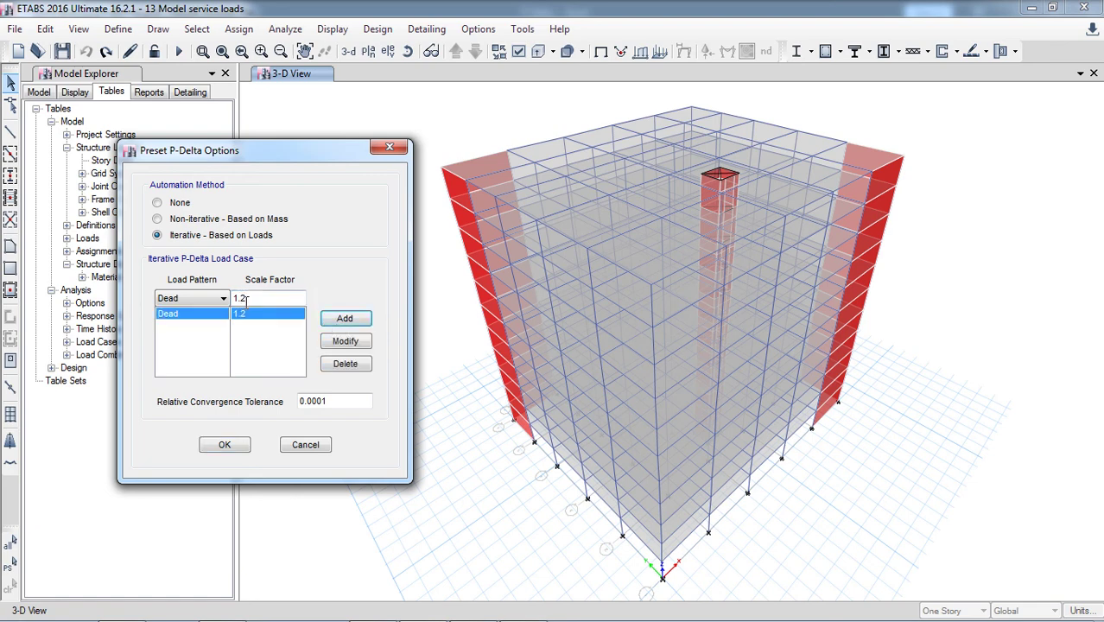
click(224, 298)
click(194, 336)
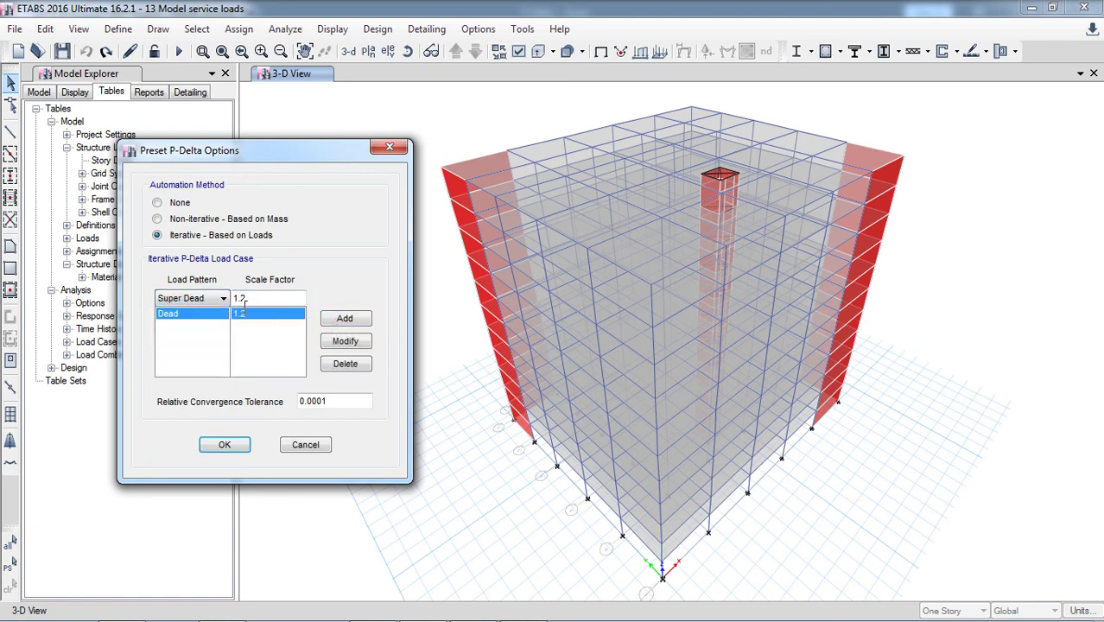
click(344, 319)
Add the Live load pattern with a scale factor of 0.5 to the P-Delta load case and accept the P-Delta options.
click(223, 298)
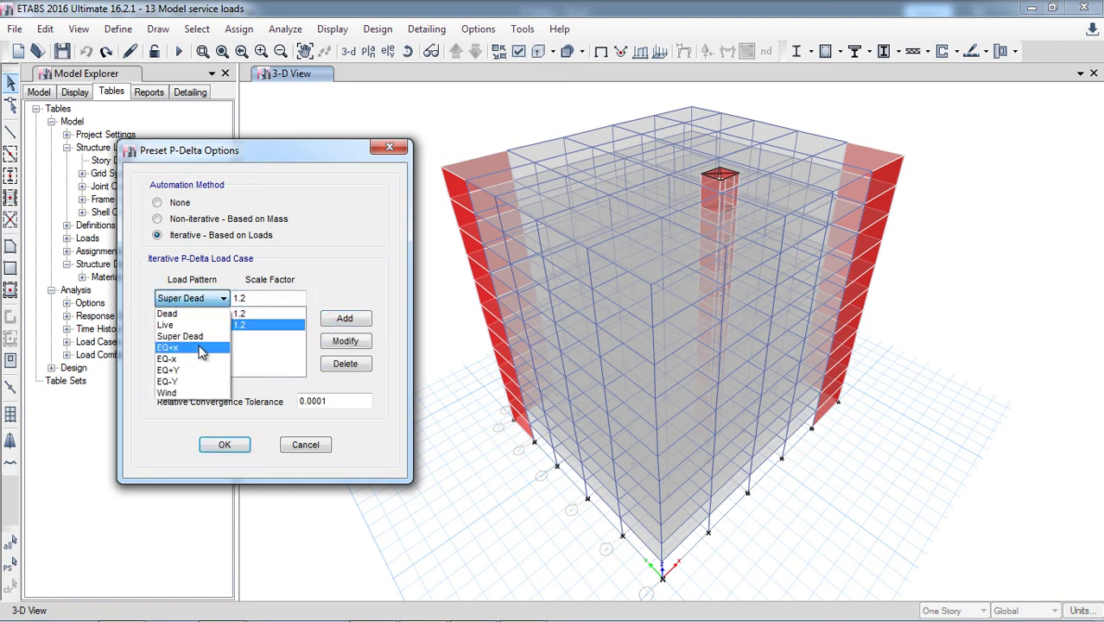
click(199, 327)
key(Tab)
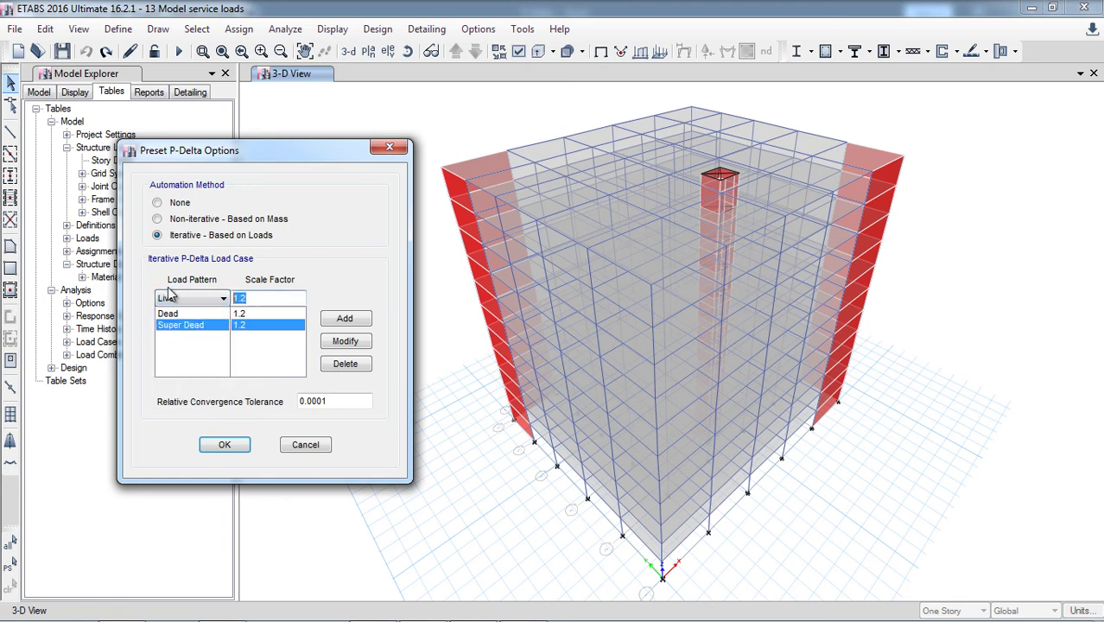
click(344, 318)
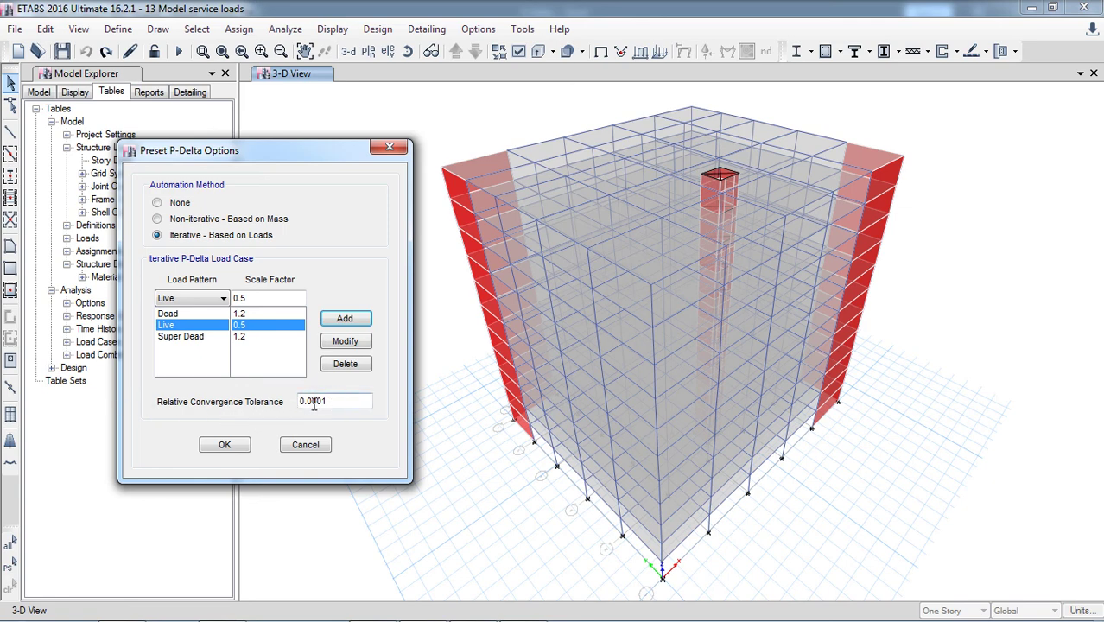
click(225, 445)
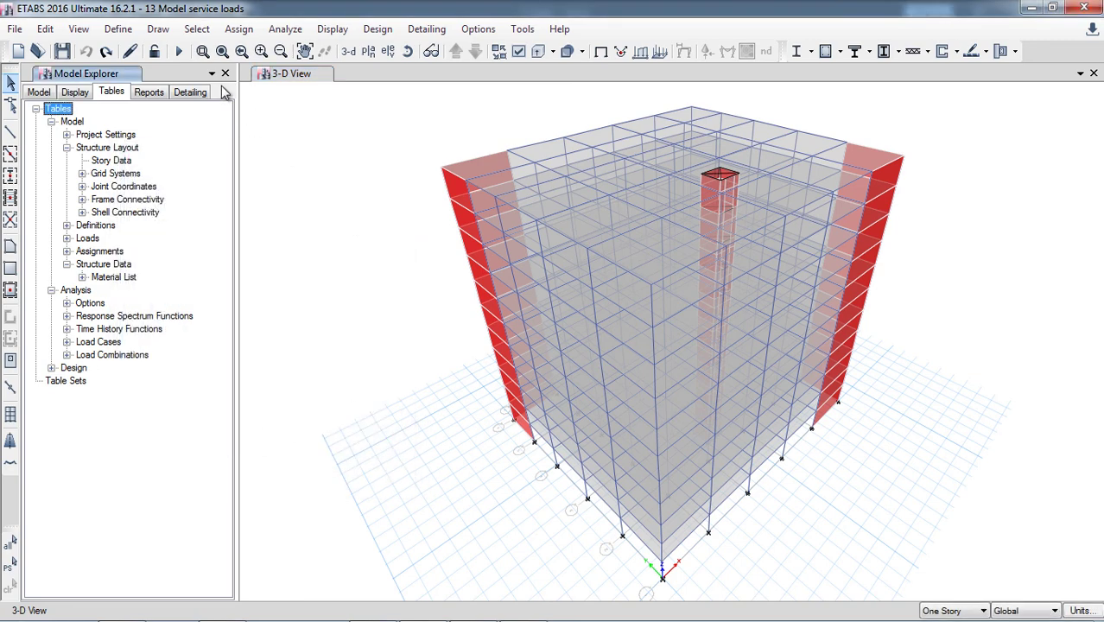